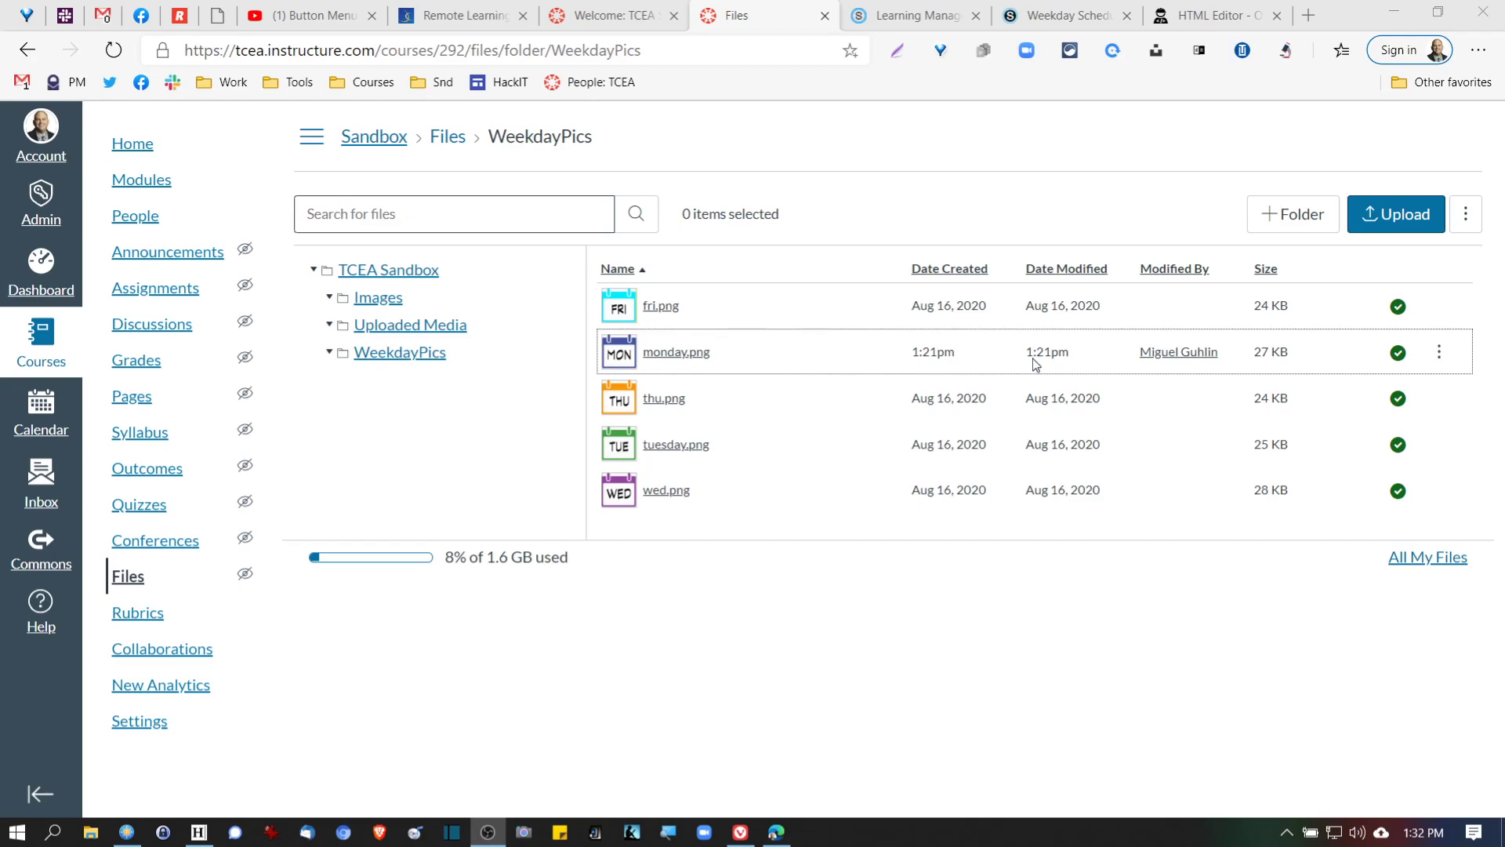
- In the Welcome page editor, enter "Please find a copy of the assignment in this space." in the table cell beside the MON image
click(616, 16)
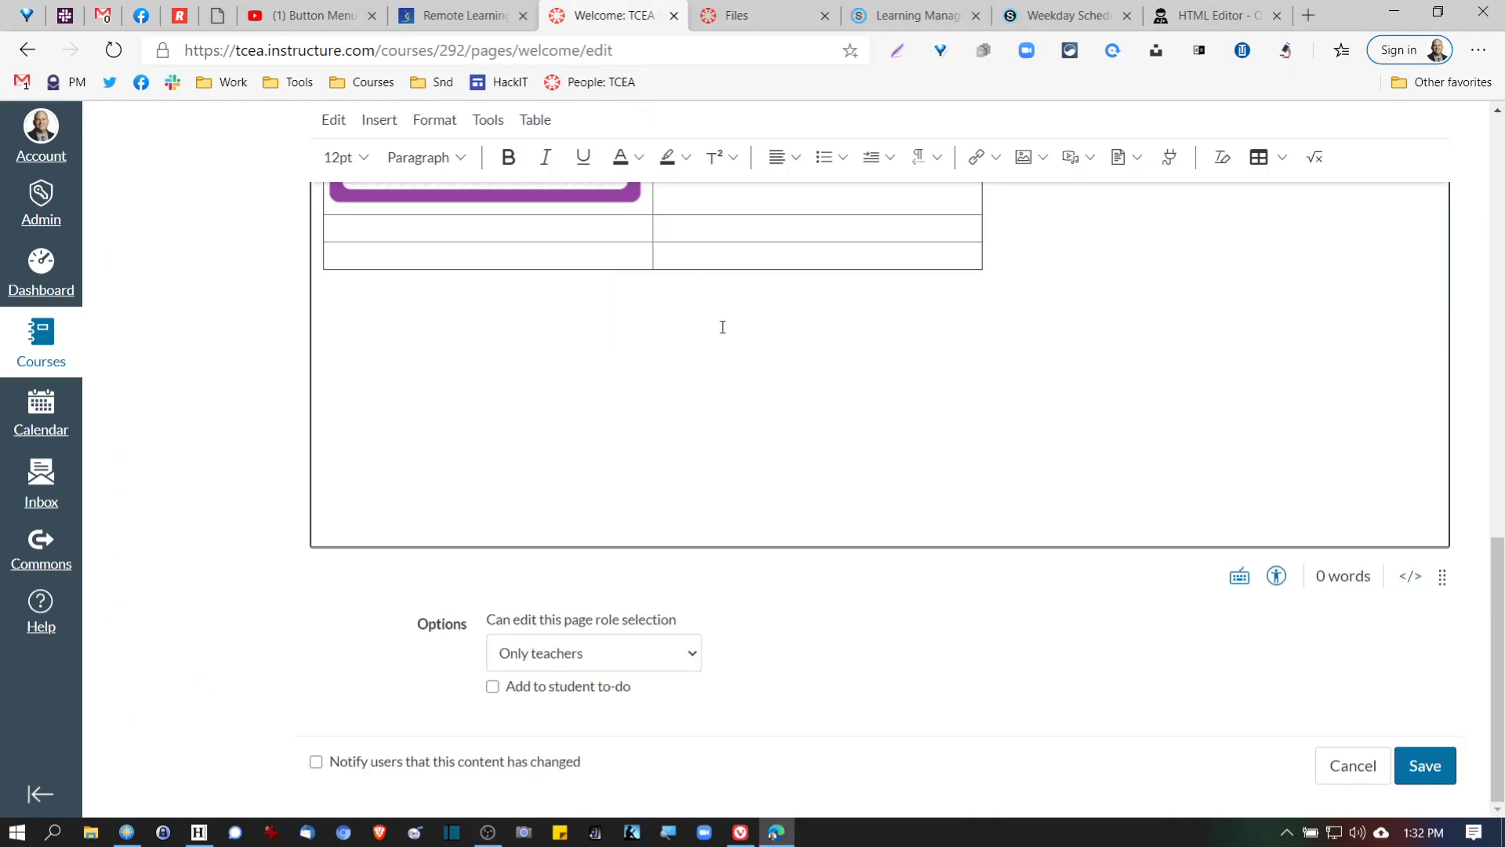
scroll(722, 327, up, 15)
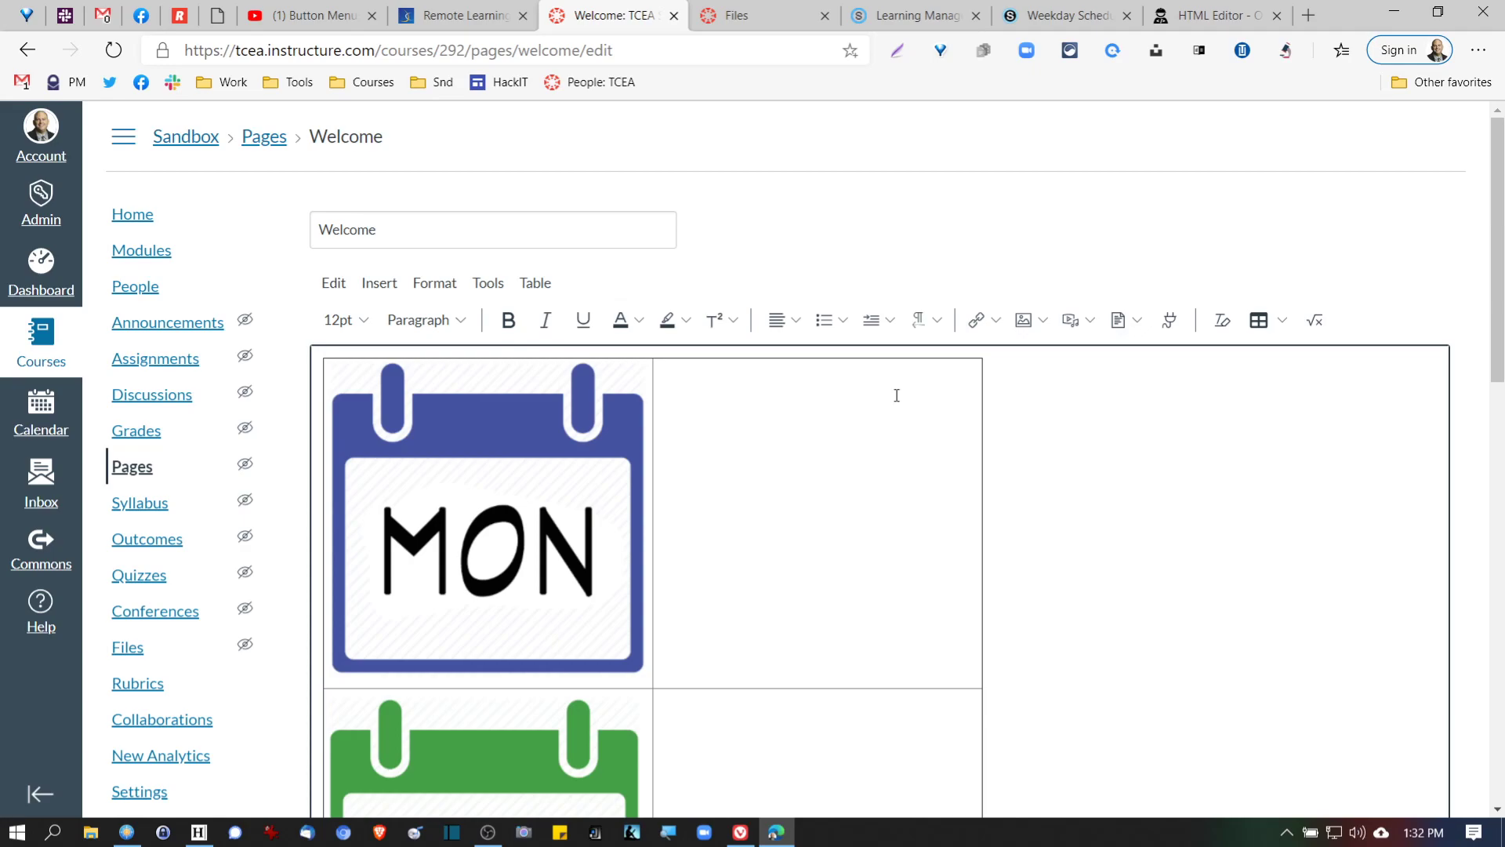
click(842, 418)
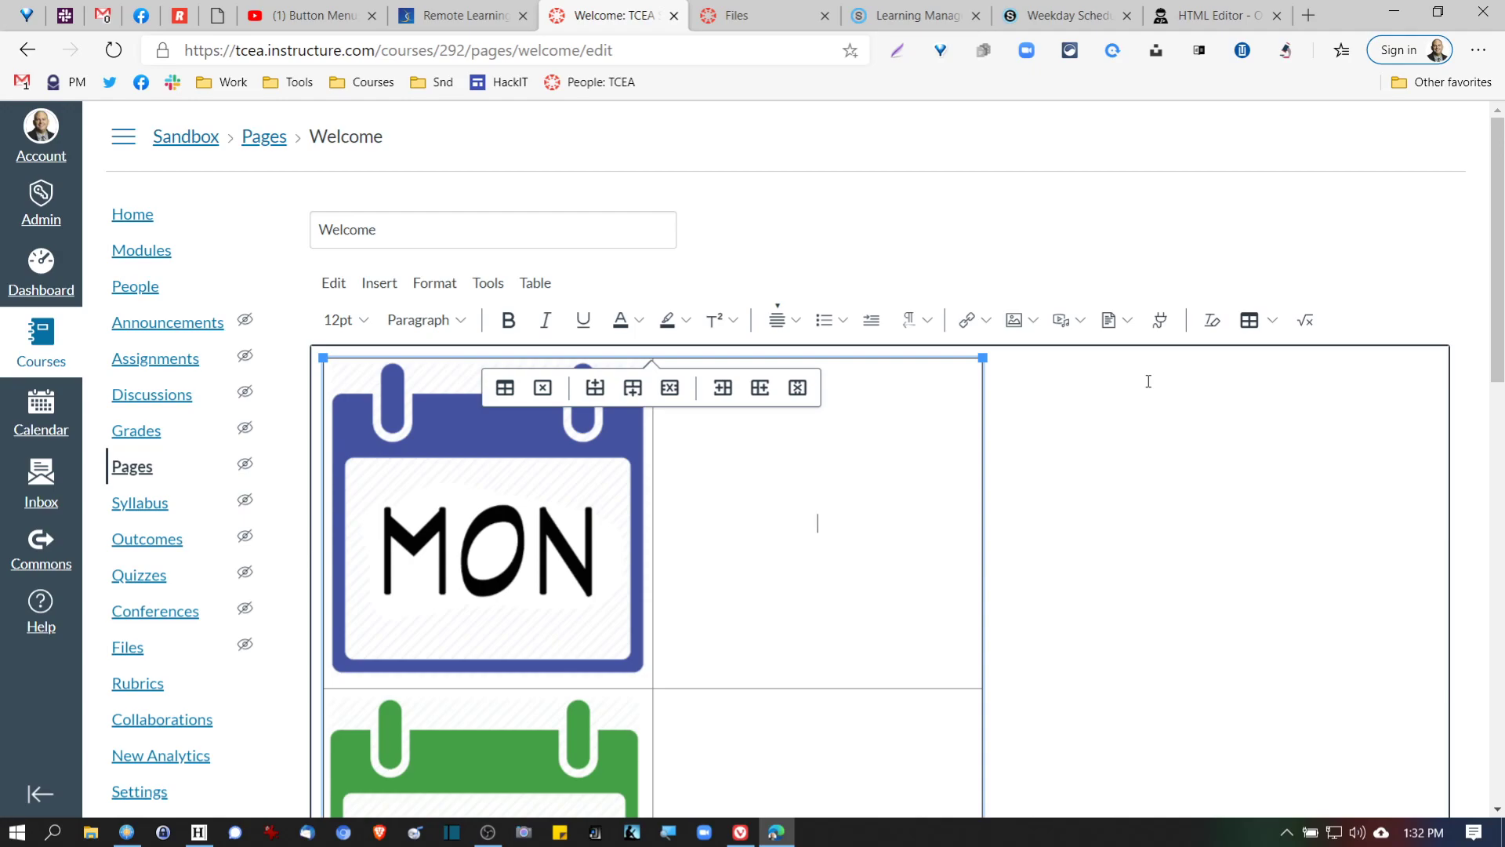
text(Please find a copy of the assignment)
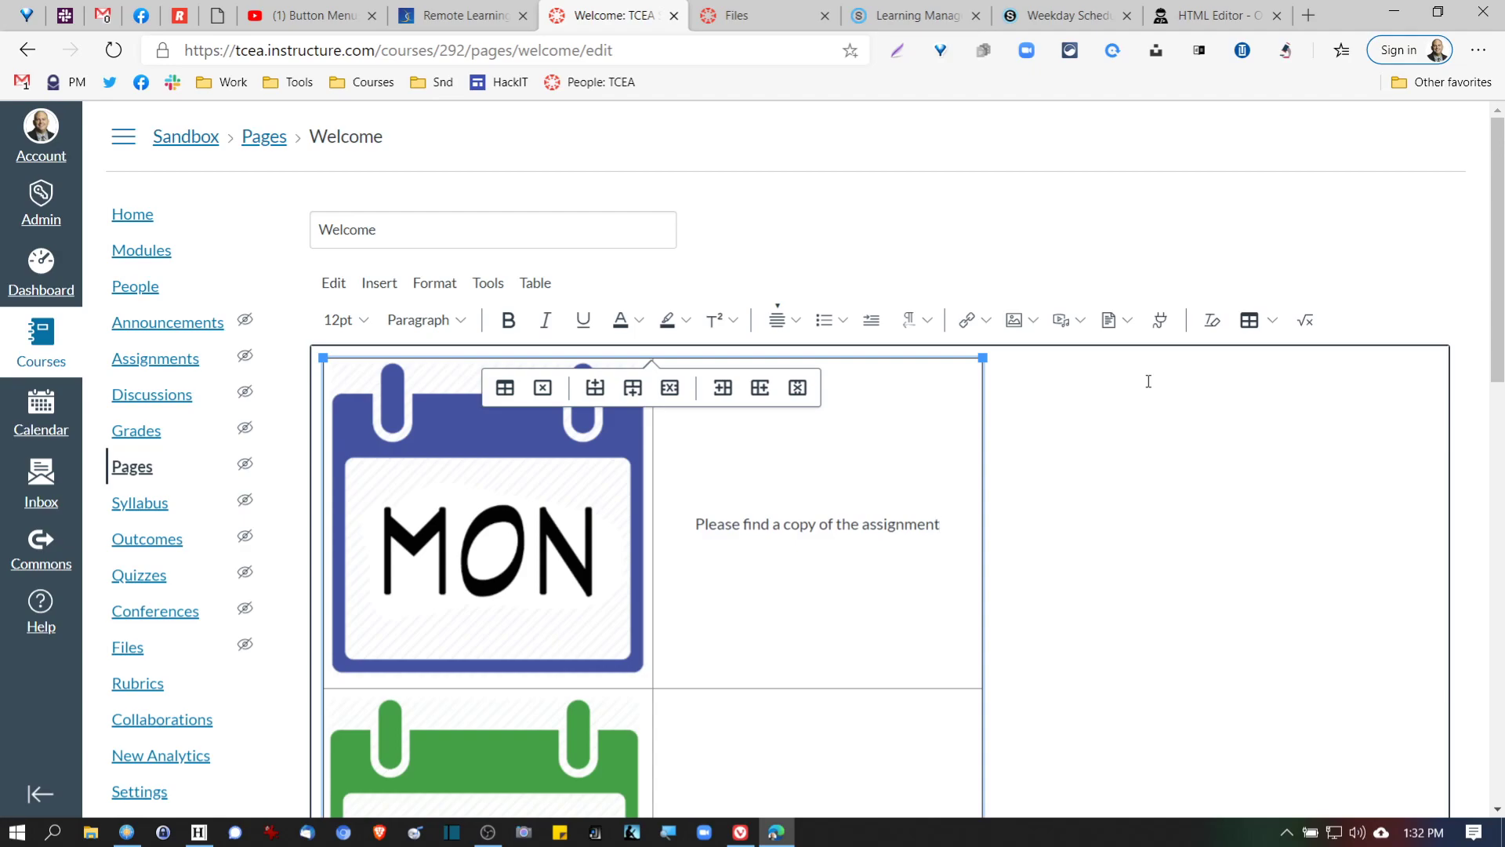
text( in this space.)
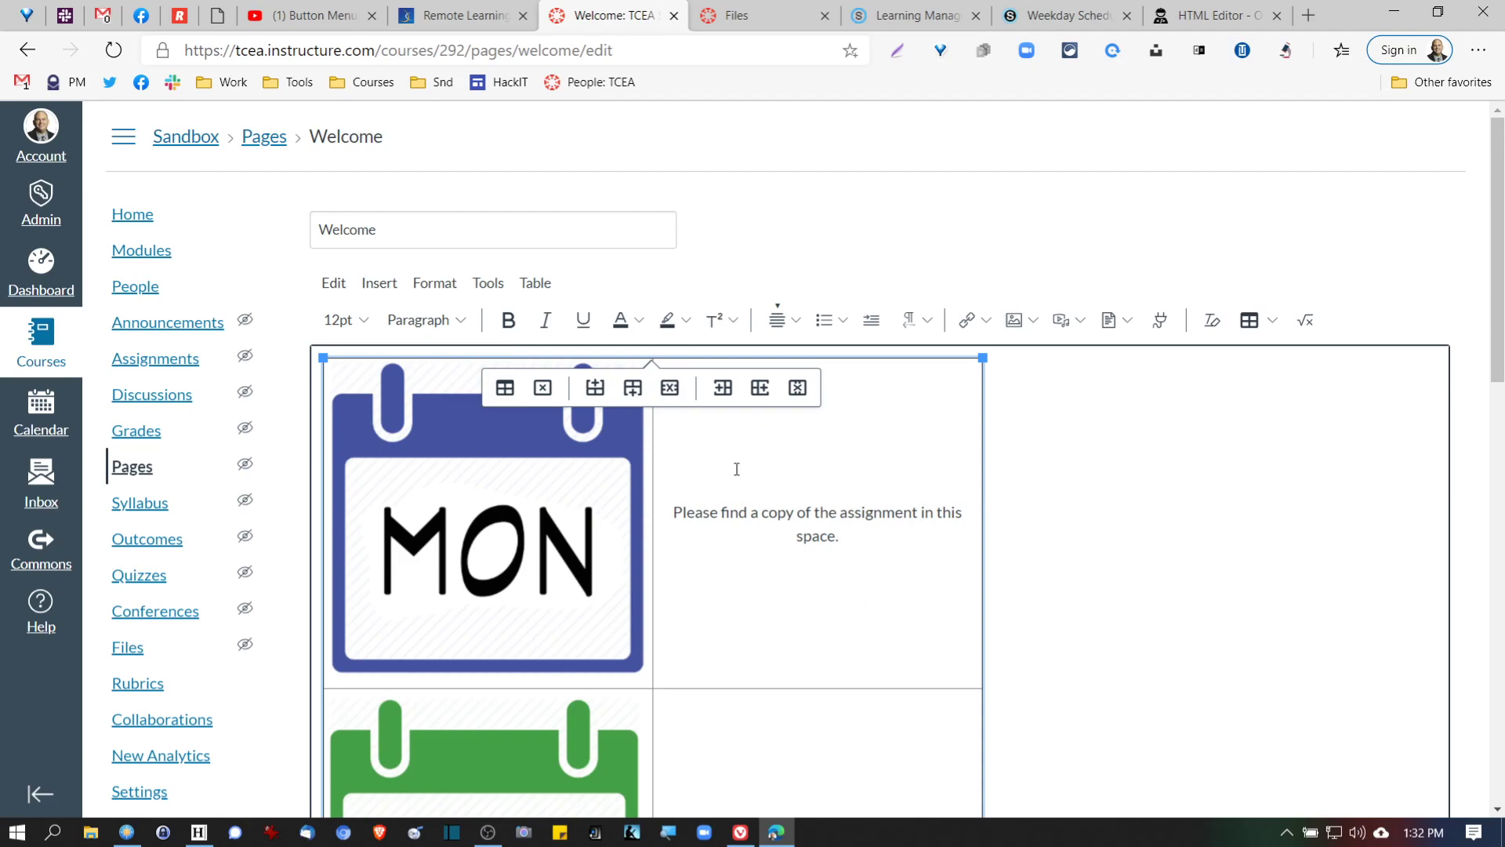
- Copy the assignment sentence from the Monday cell into the empty cell beside the TUE image
scroll(699, 545, down, 3)
scroll(698, 545, up, 2)
drag(860, 439, 670, 400)
key(ctrl+c)
click(875, 716)
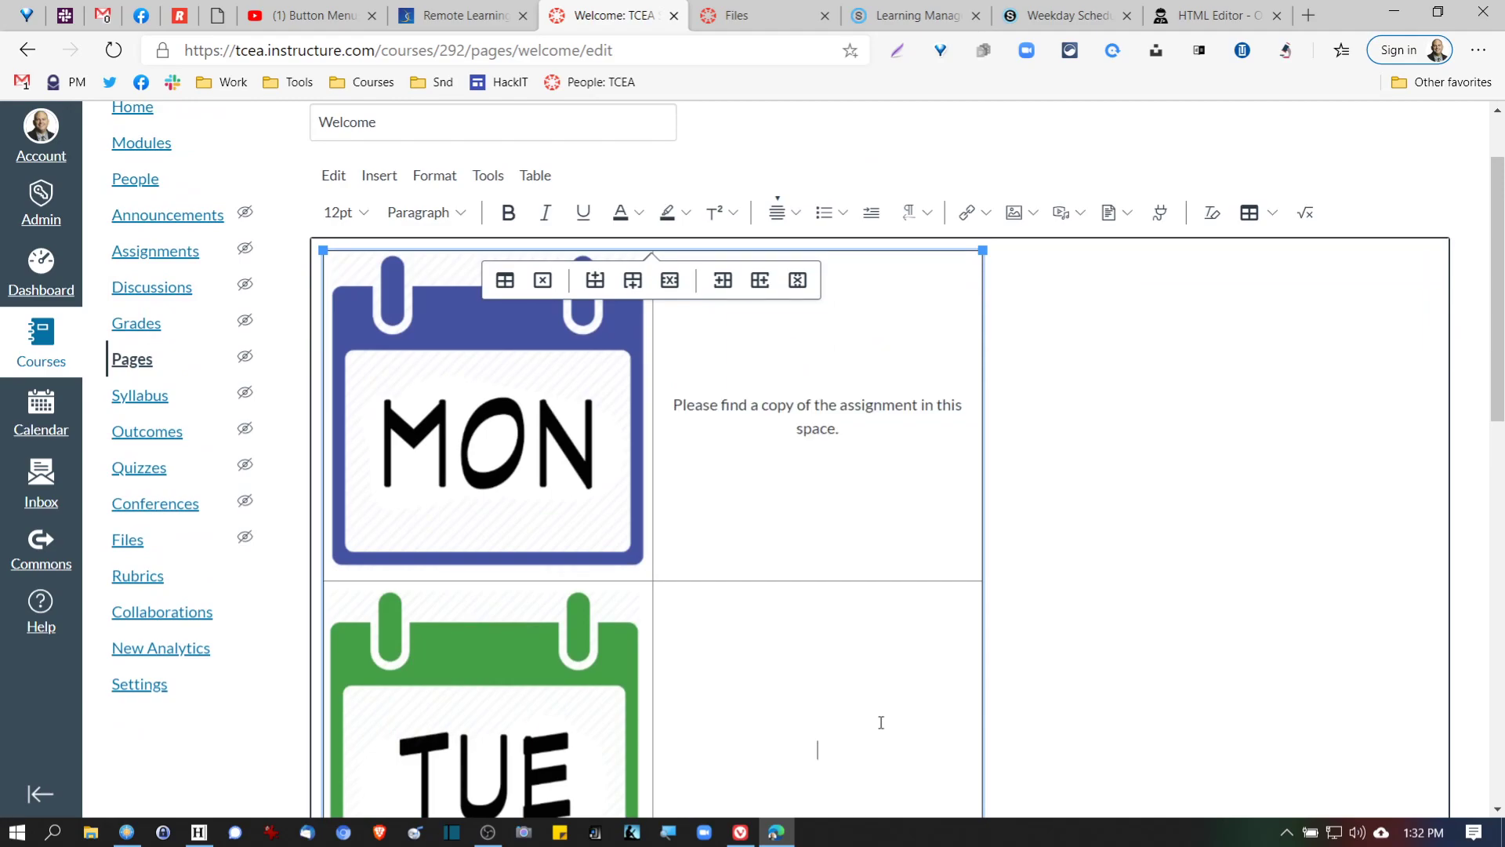
key(ctrl+v)
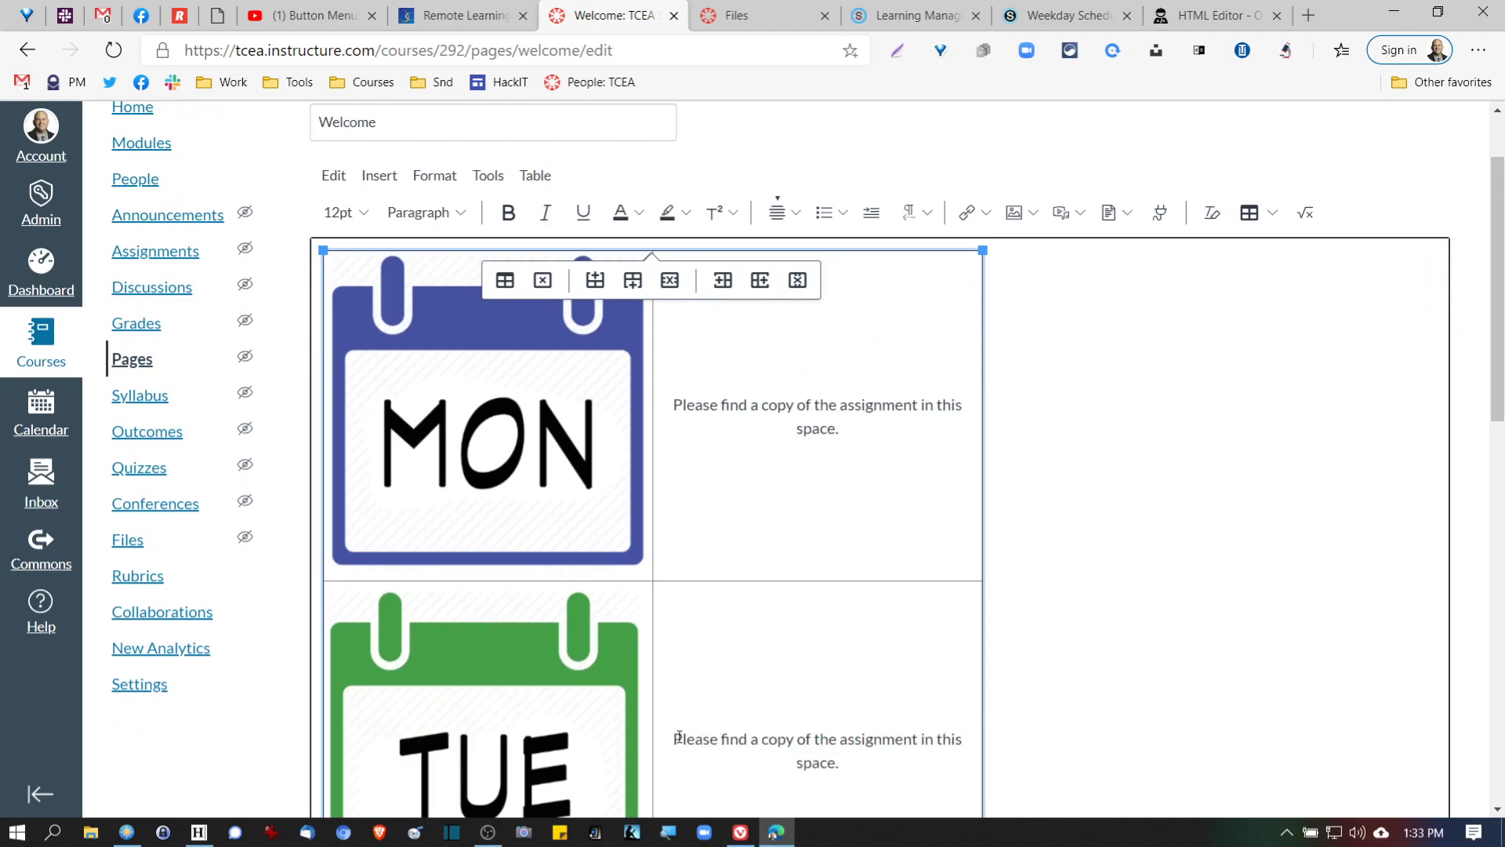
- Add the headings "Tuesday Assignment" and "Monday Assignment" on their own lines above the sentences in the matching cells
text(Tuesday A)
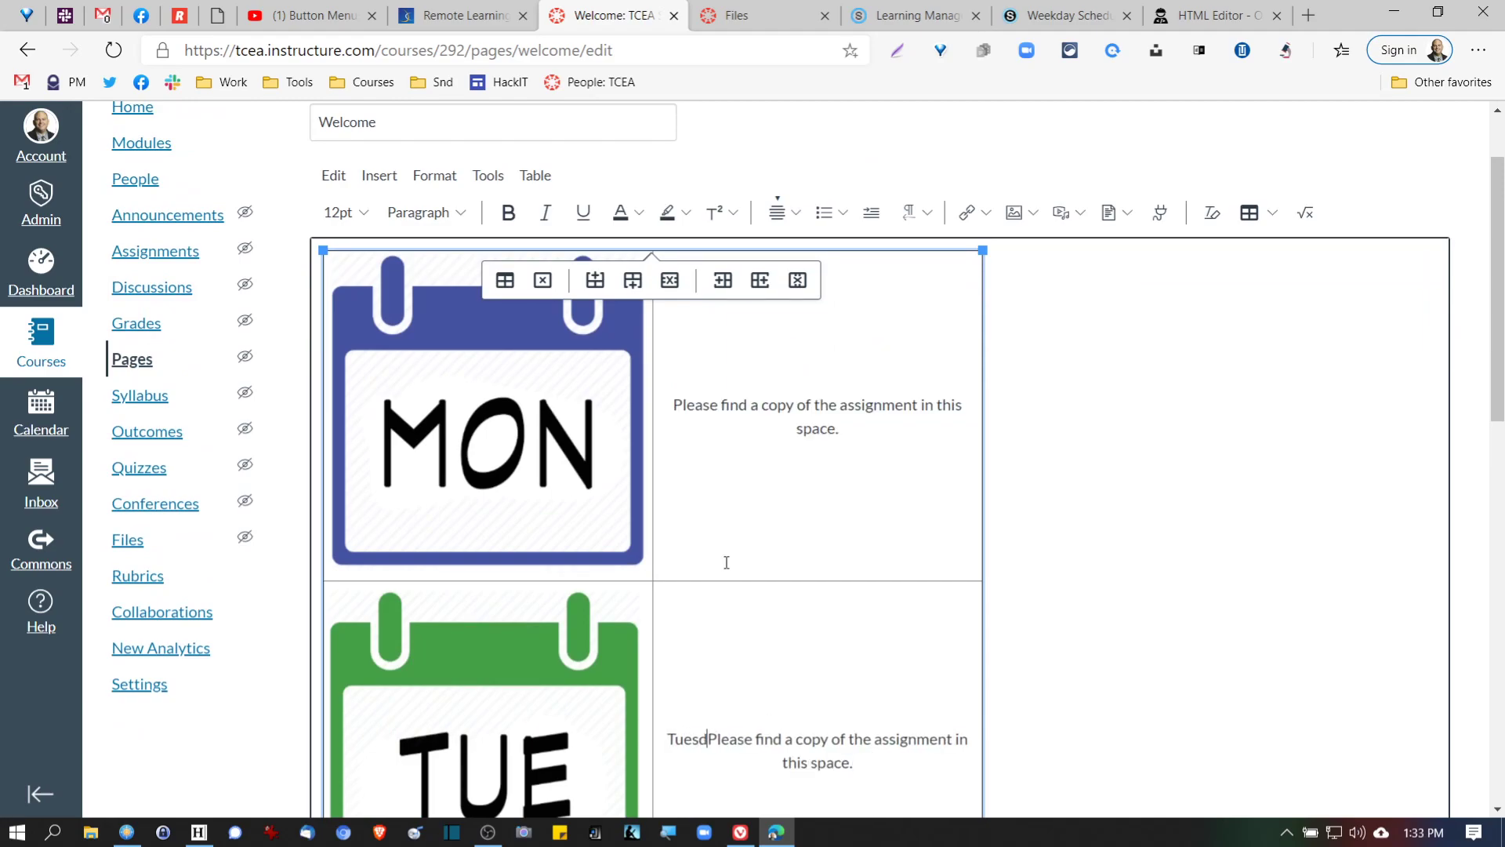
text(ssignment)
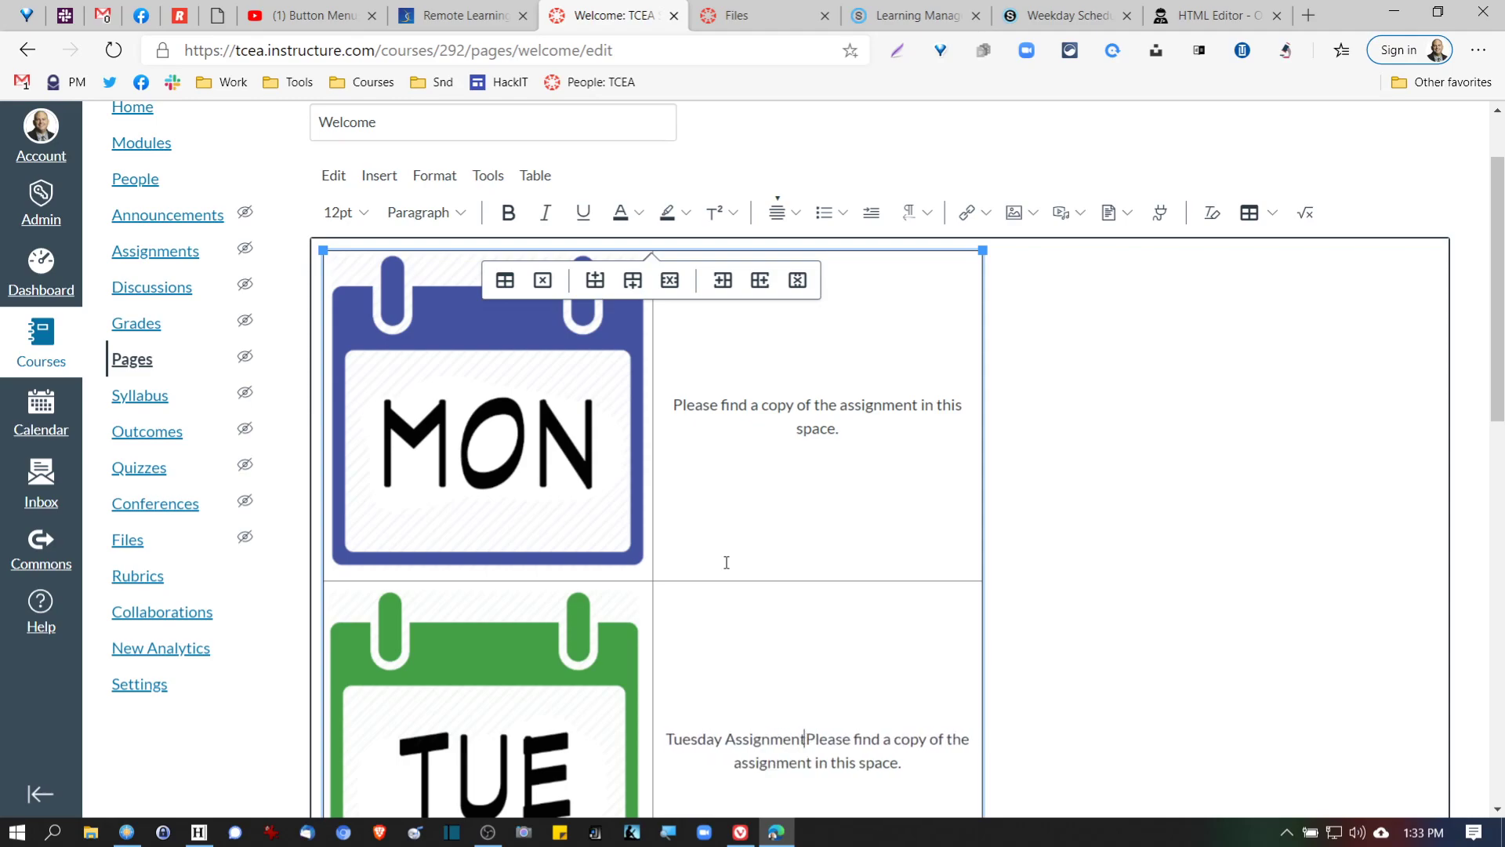
key(Return)
click(680, 389)
text(Monday Assignmen)
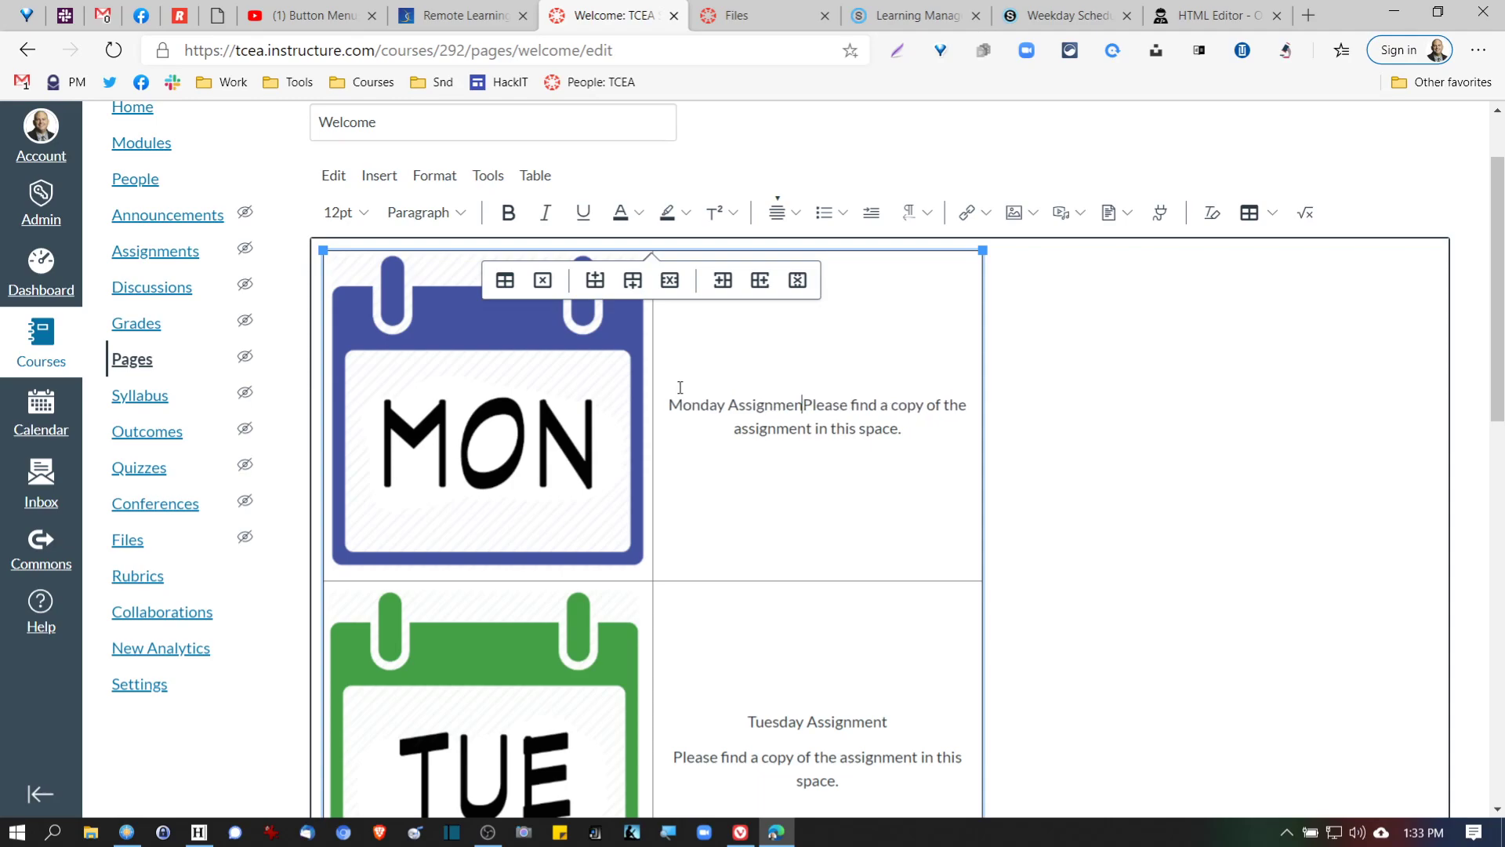
text(t)
key(Return)
- Make the "Monday Assignment" and "Tuesday Assignment" headings bold
drag(894, 386, 746, 387)
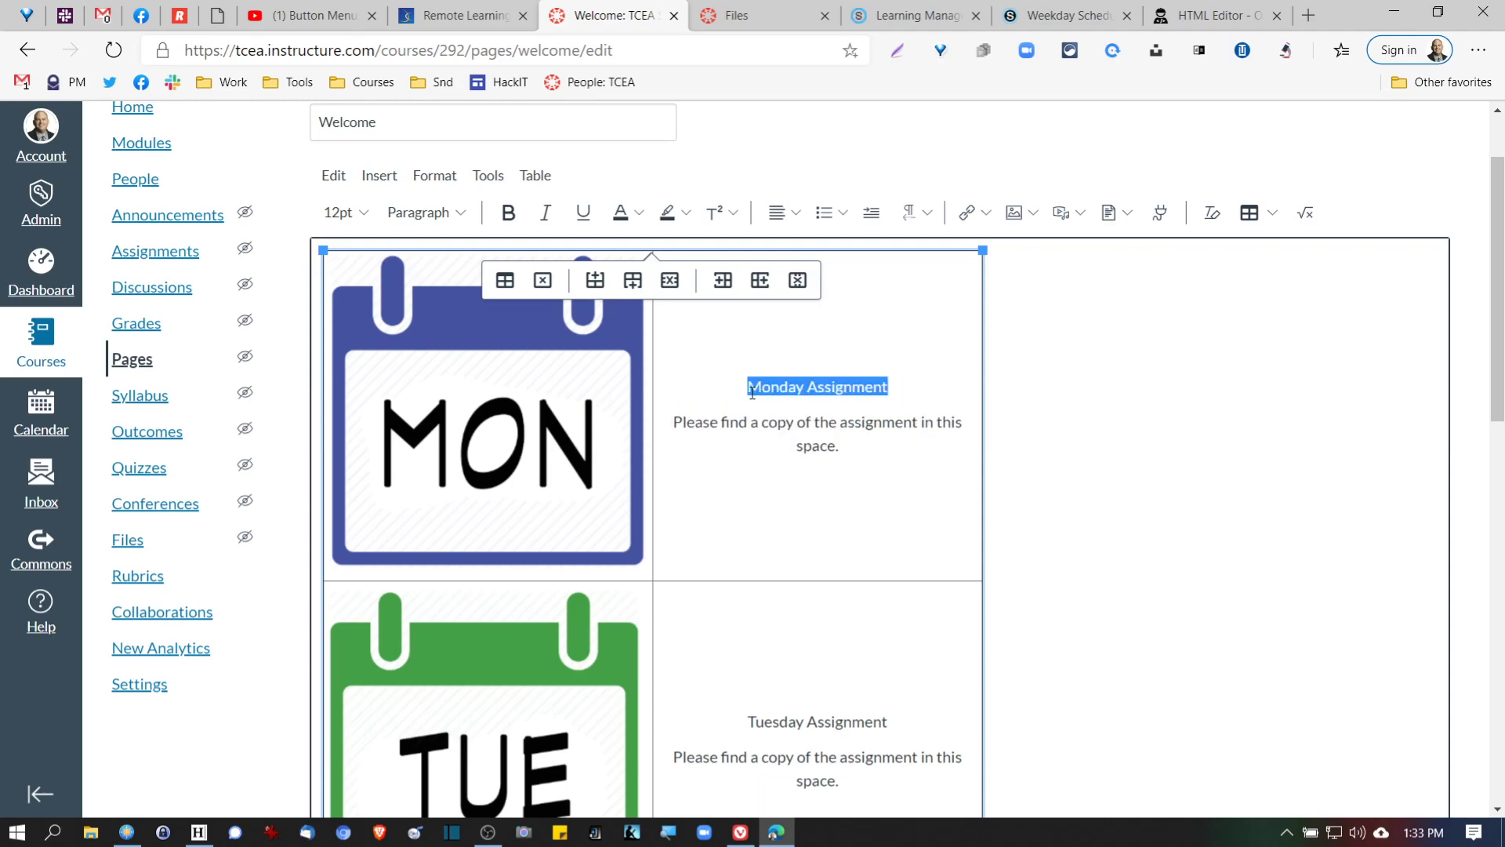
drag(900, 722, 734, 718)
key(ctrl+b)
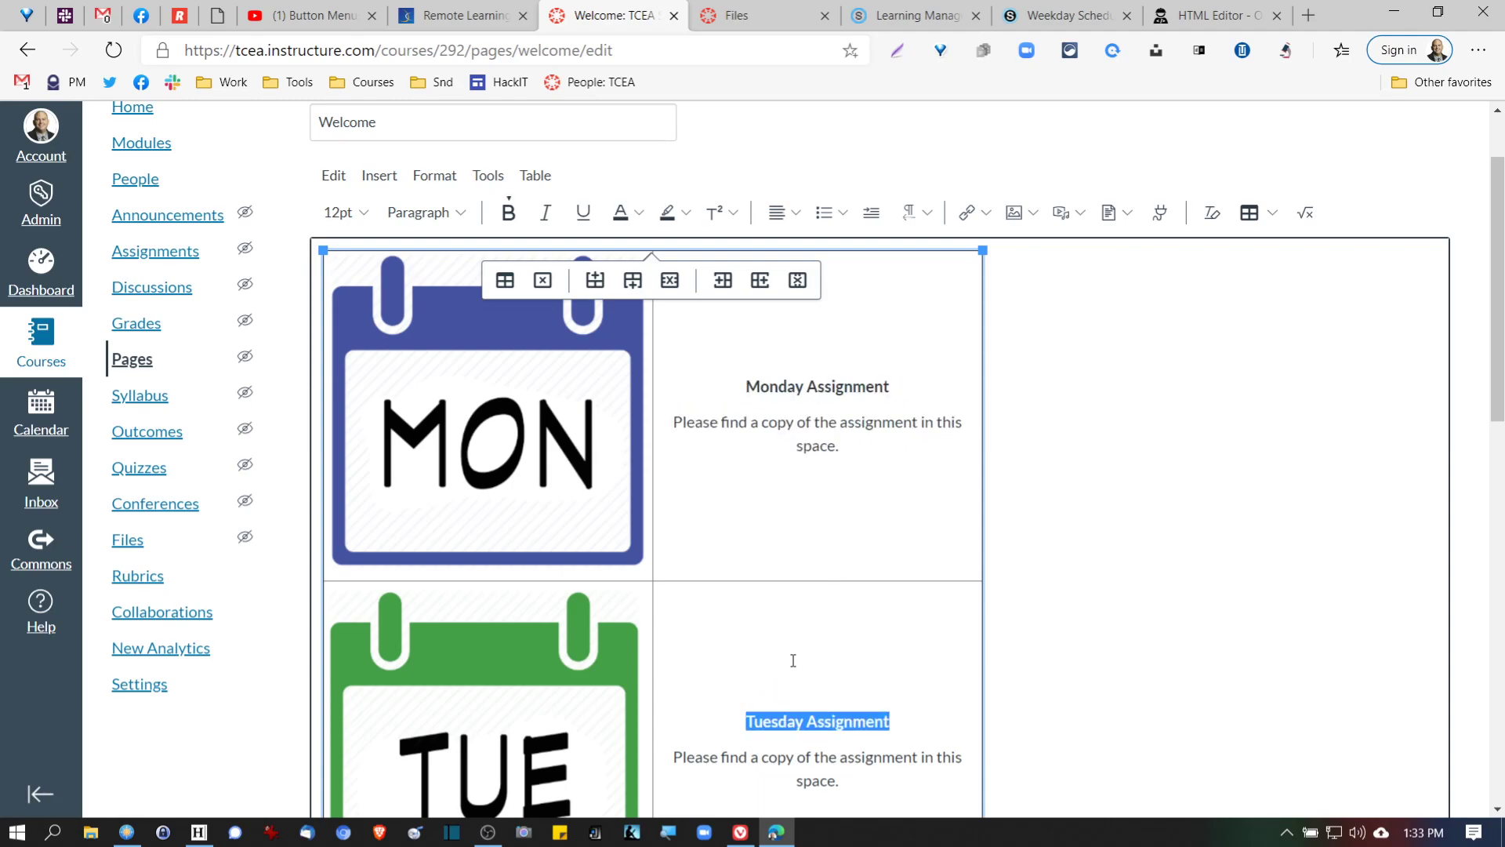
- Delete the two empty rows below the WED row of the table
scroll(793, 662, down, 4)
scroll(792, 662, up, 4)
scroll(792, 660, down, 4)
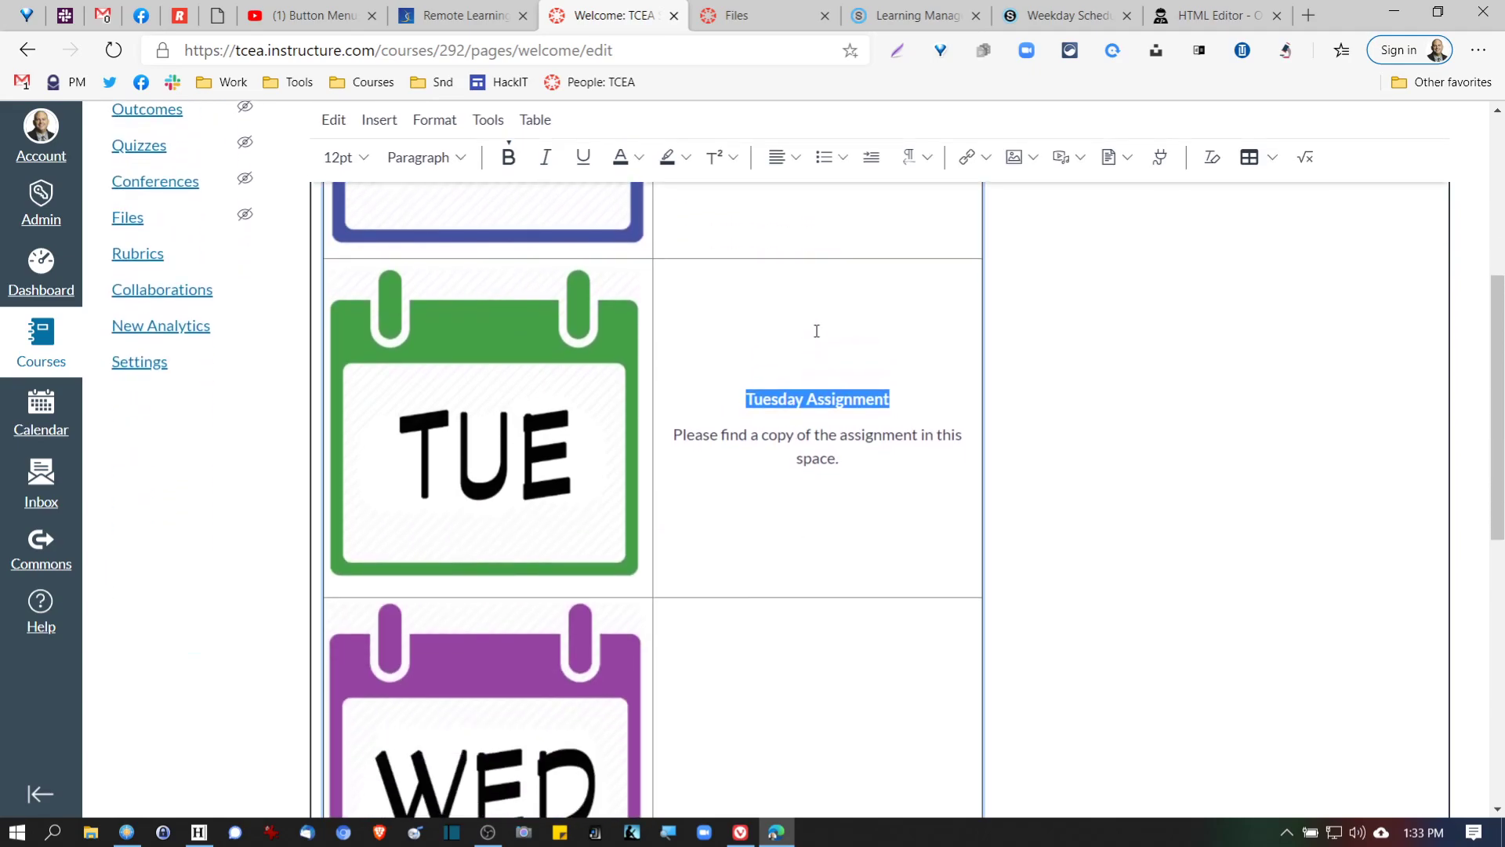
scroll(698, 538, down, 5)
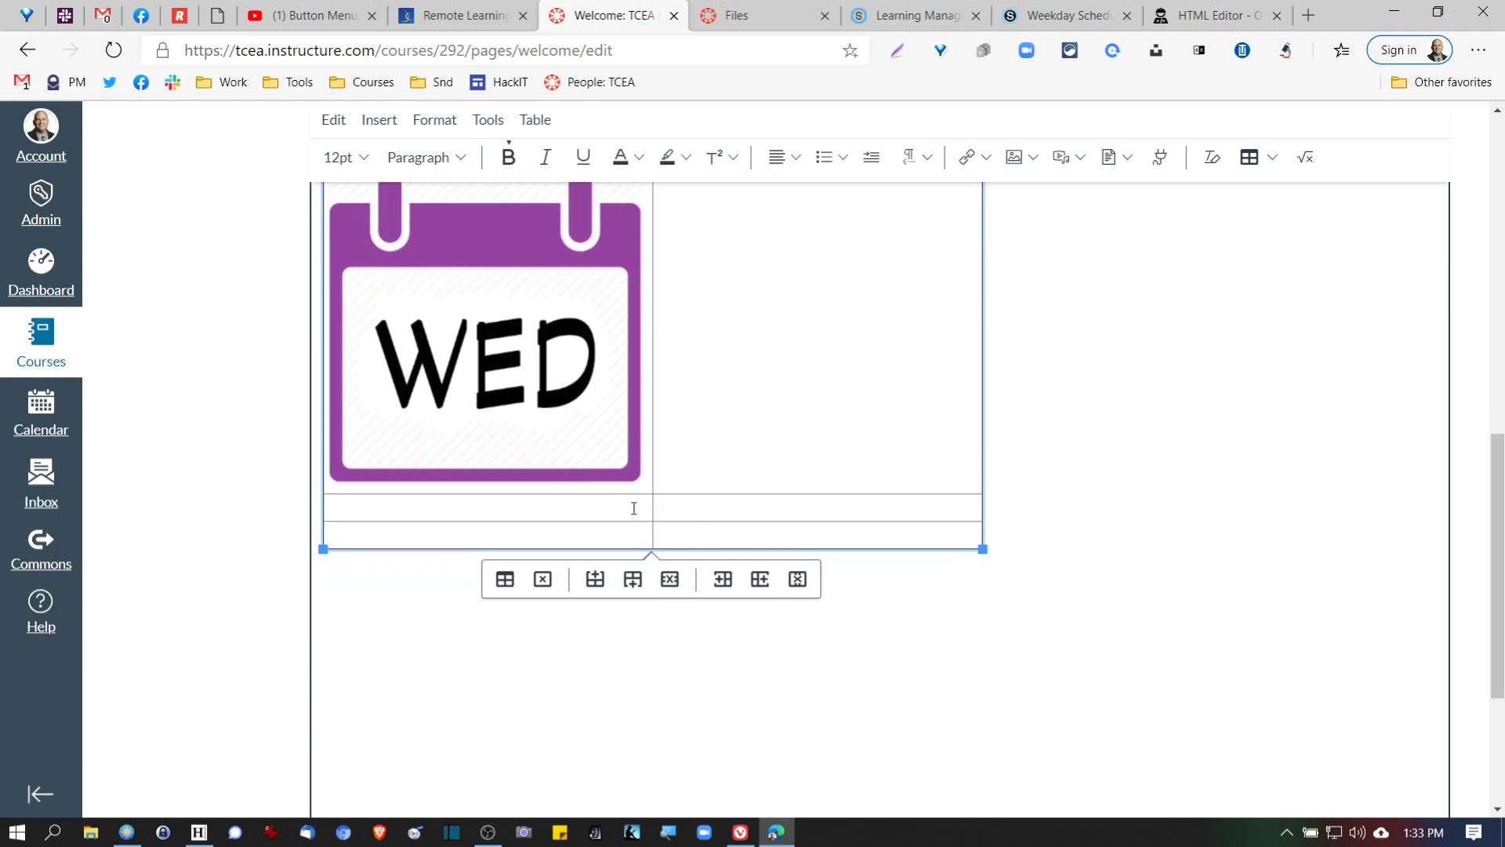
drag(634, 508, 790, 538)
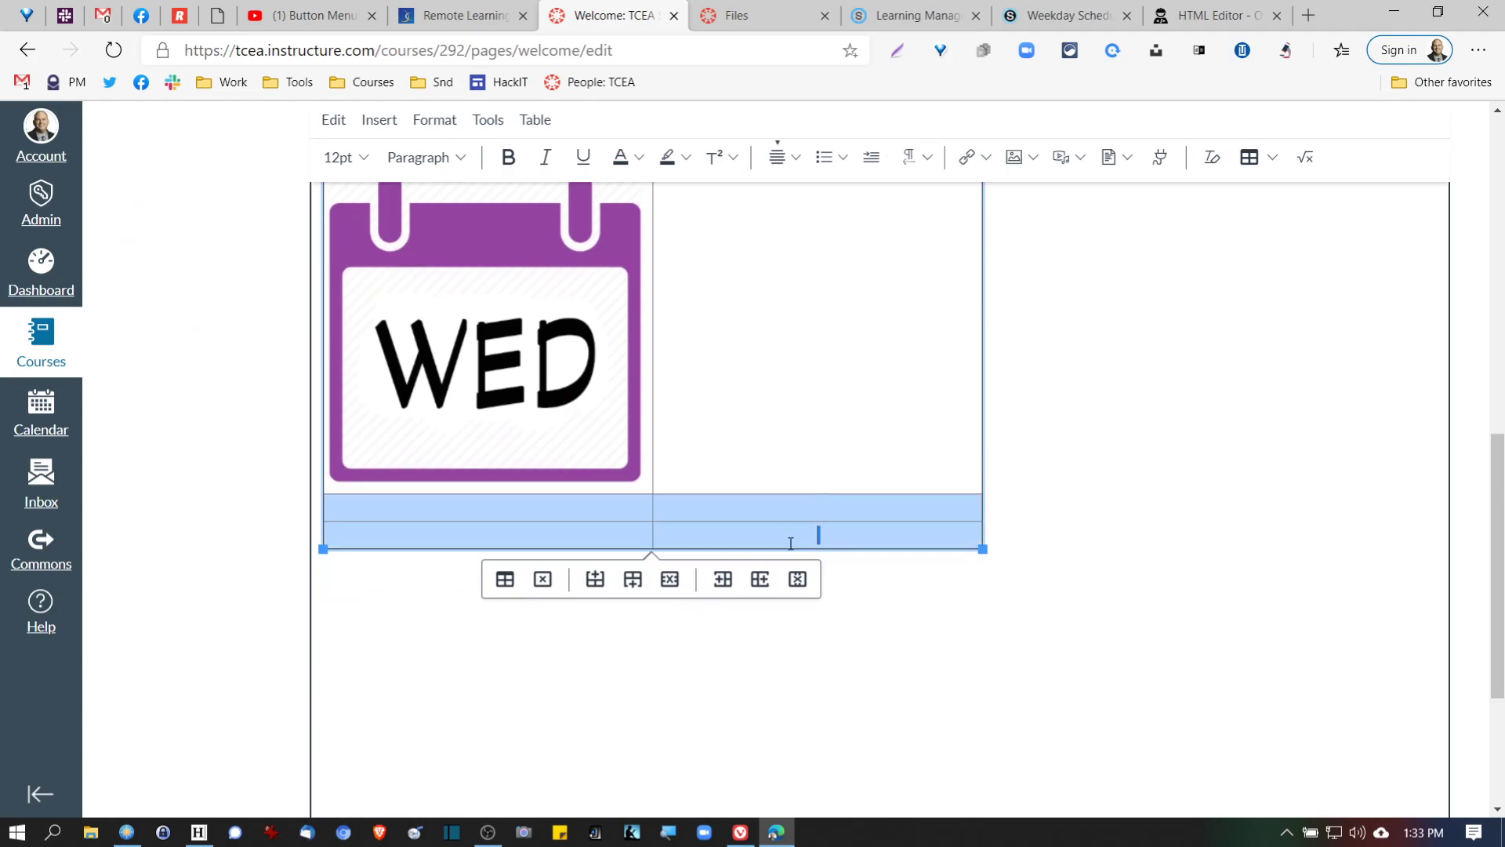
click(670, 579)
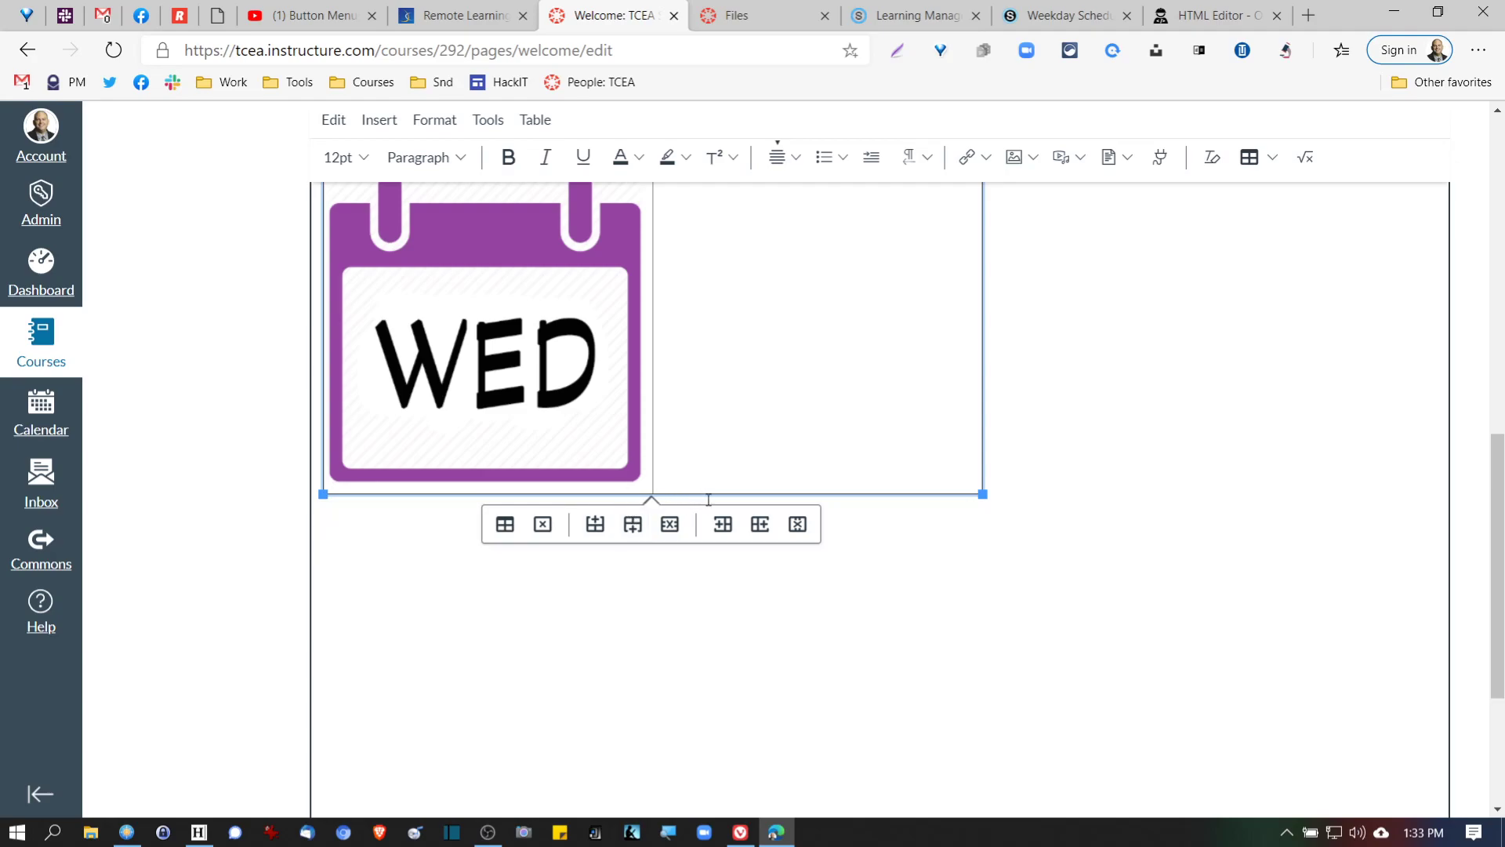
- Copy the Tuesday heading and sentence into the cell beside the WED image and change the heading to "Wednesday Assignment"
scroll(918, 478, up, 3)
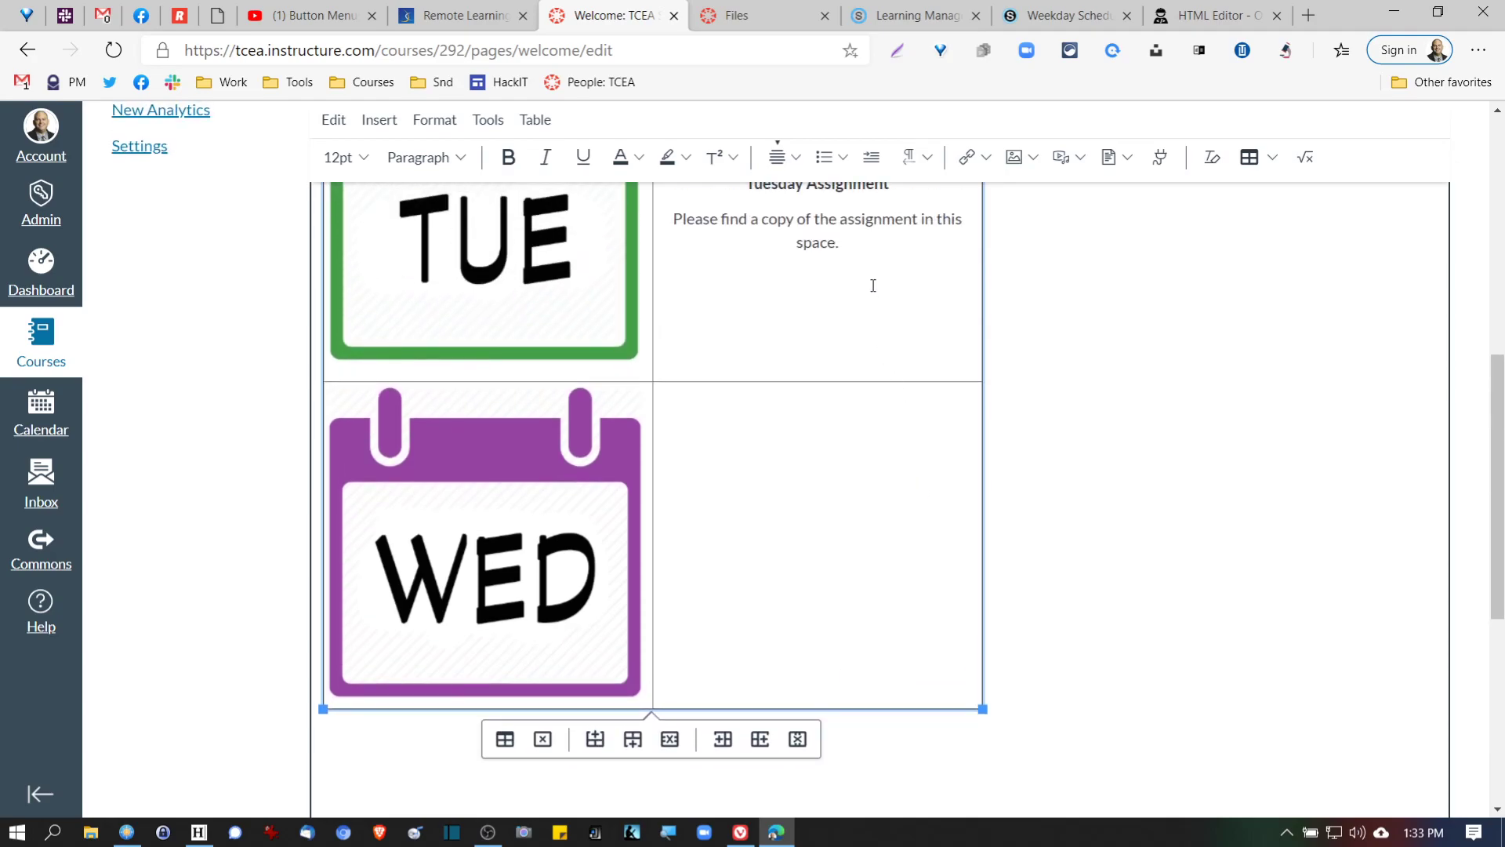
scroll(870, 313, up, 2)
drag(853, 351, 801, 291)
key(ctrl+c)
scroll(813, 423, down, 3)
click(797, 399)
key(ctrl+v)
click(775, 408)
text(Wednesday)
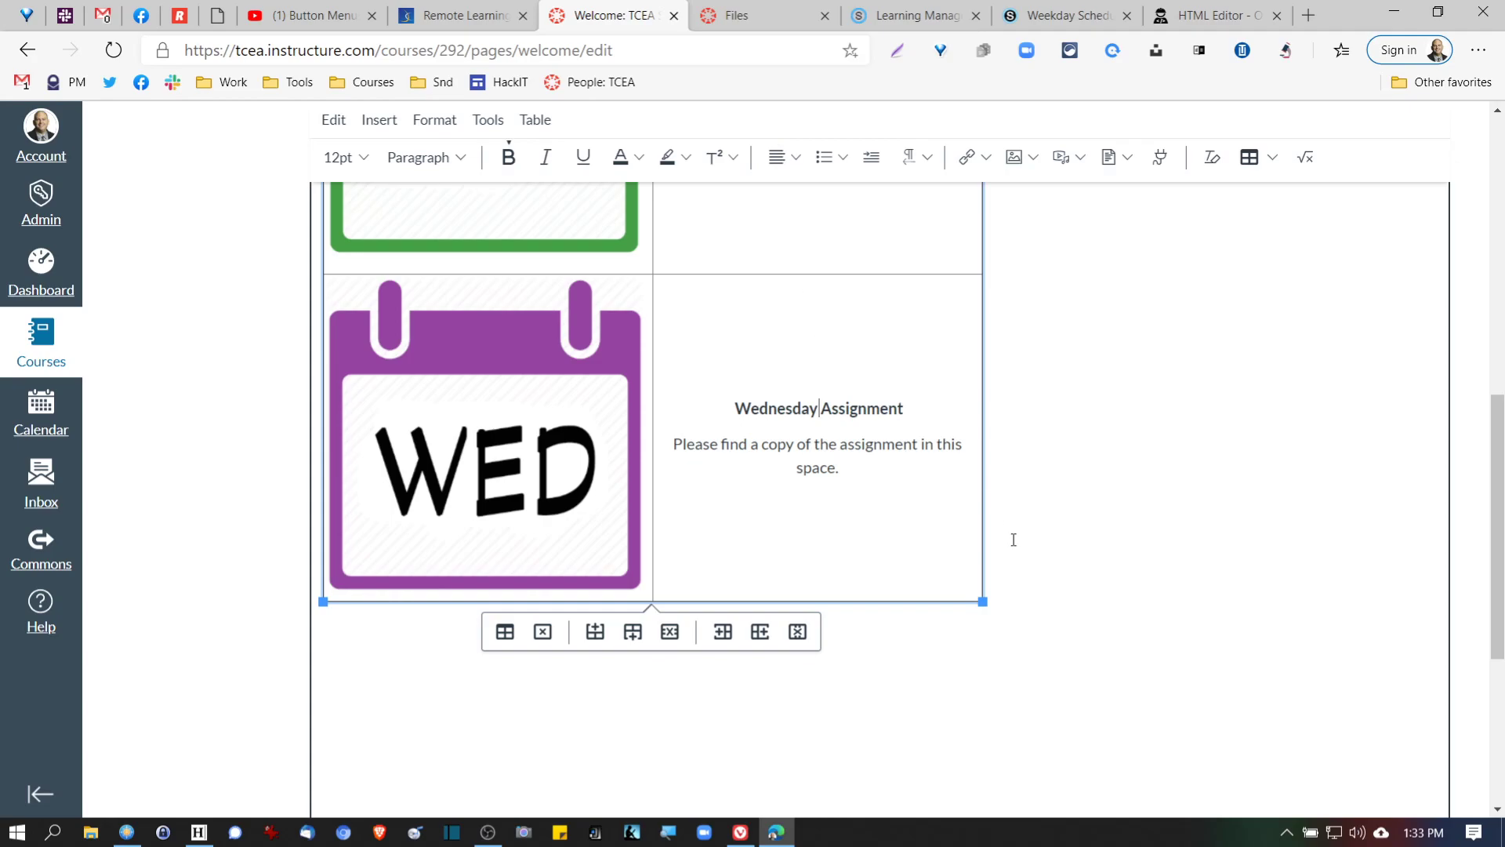
- Shrink the whole table, images included, to a little over half its width
drag(983, 601, 725, 235)
scroll(873, 467, up, 5)
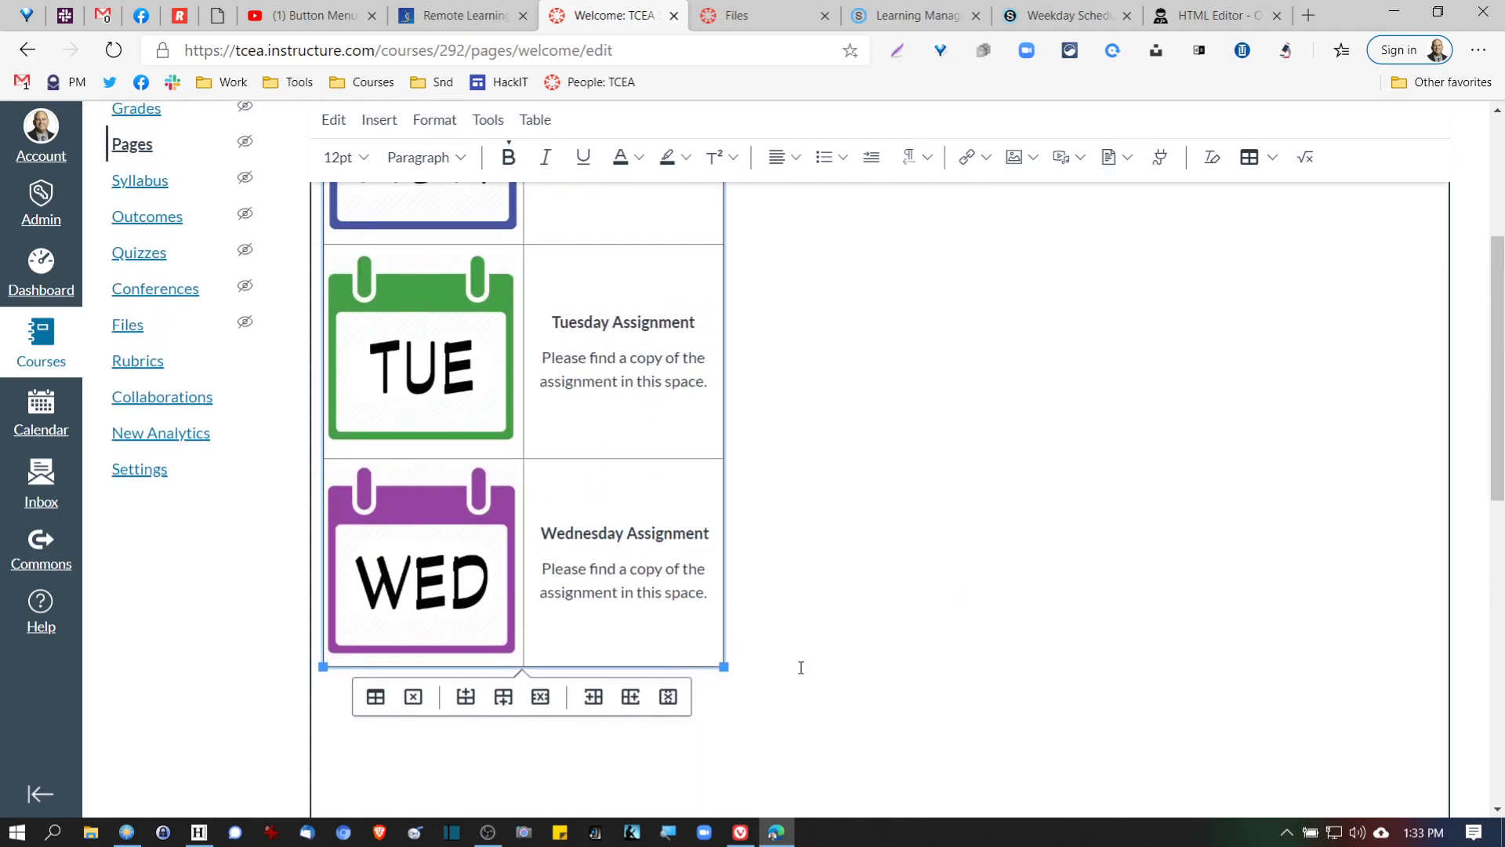
drag(725, 667, 681, 386)
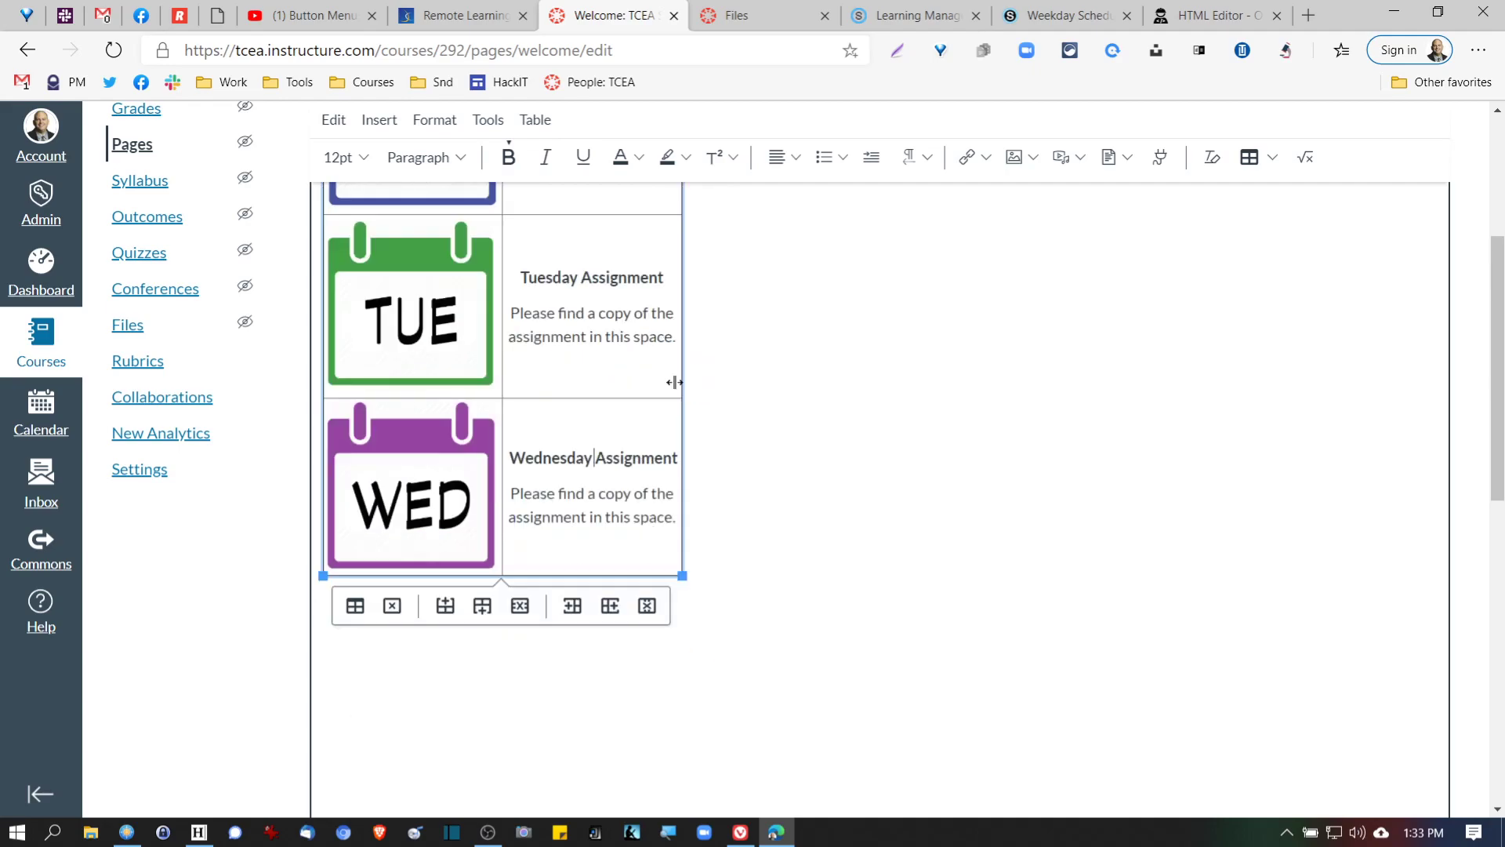
scroll(589, 406, up, 4)
scroll(589, 405, down, 3)
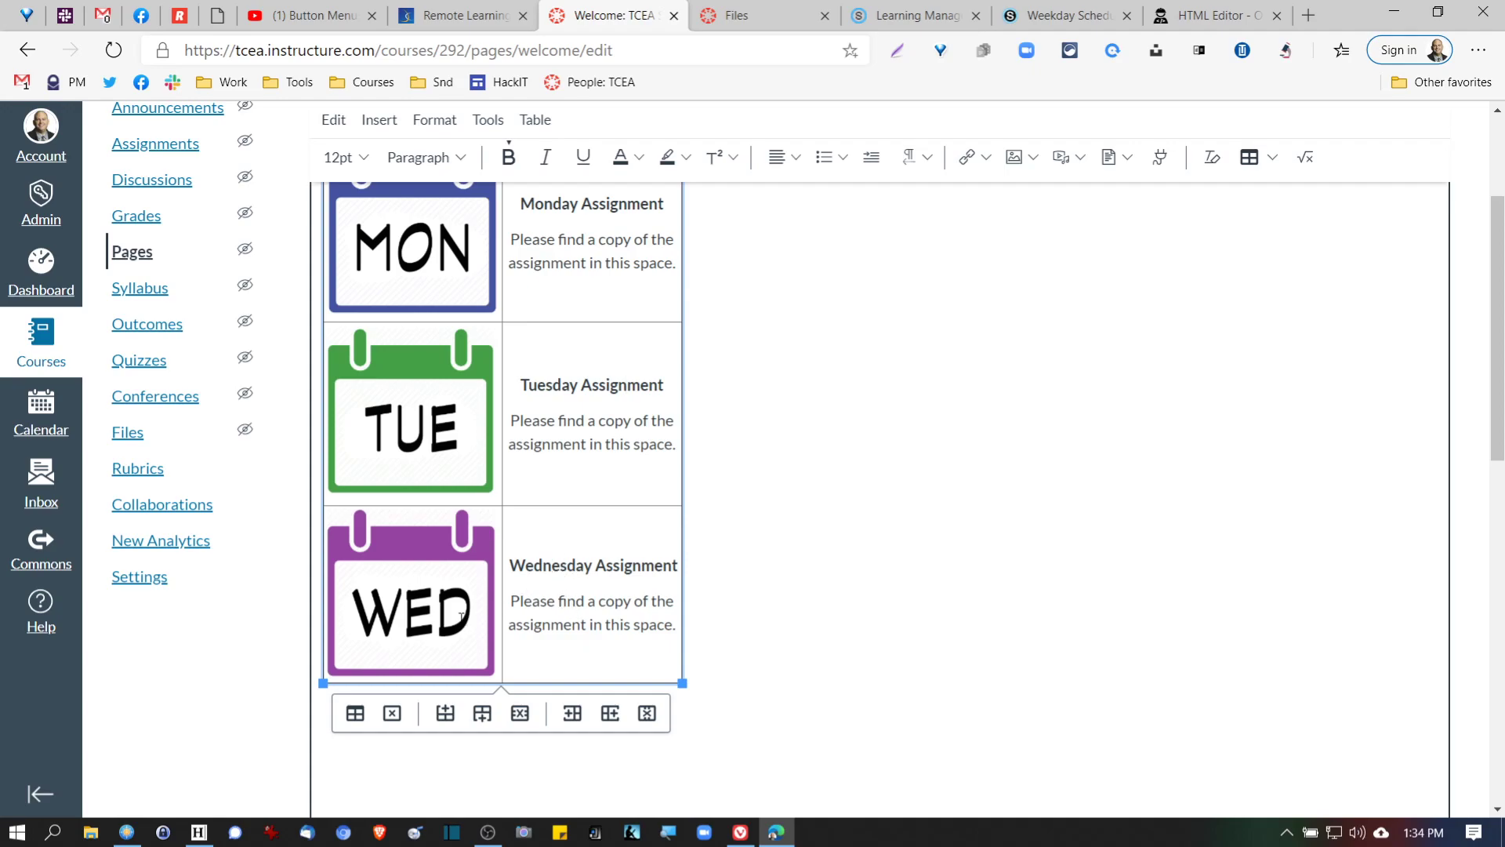
- Shrink the WED calendar image to a bit over a third of its column's width
click(469, 638)
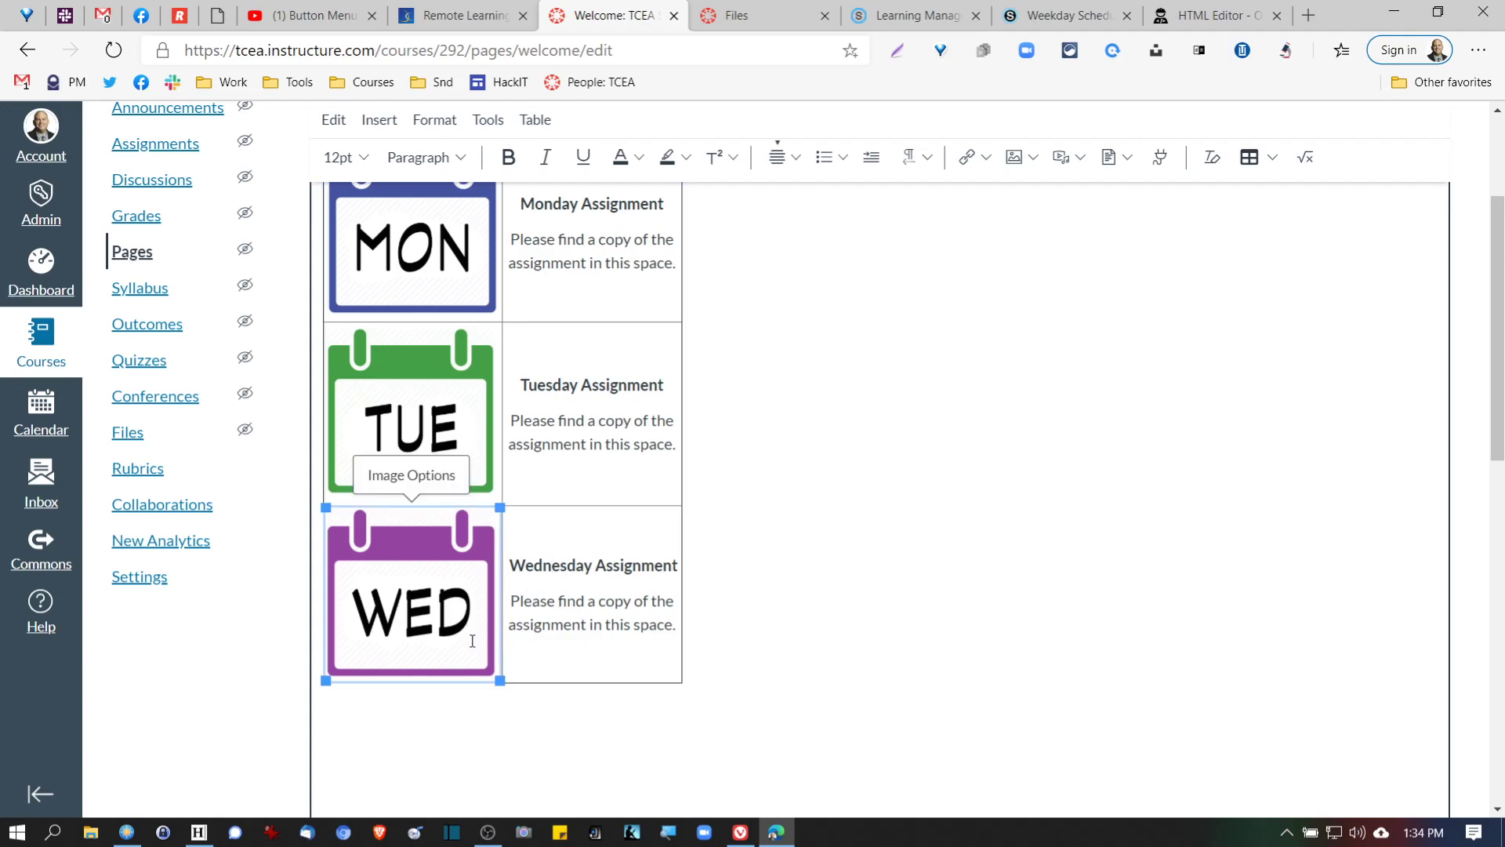
drag(499, 681, 448, 614)
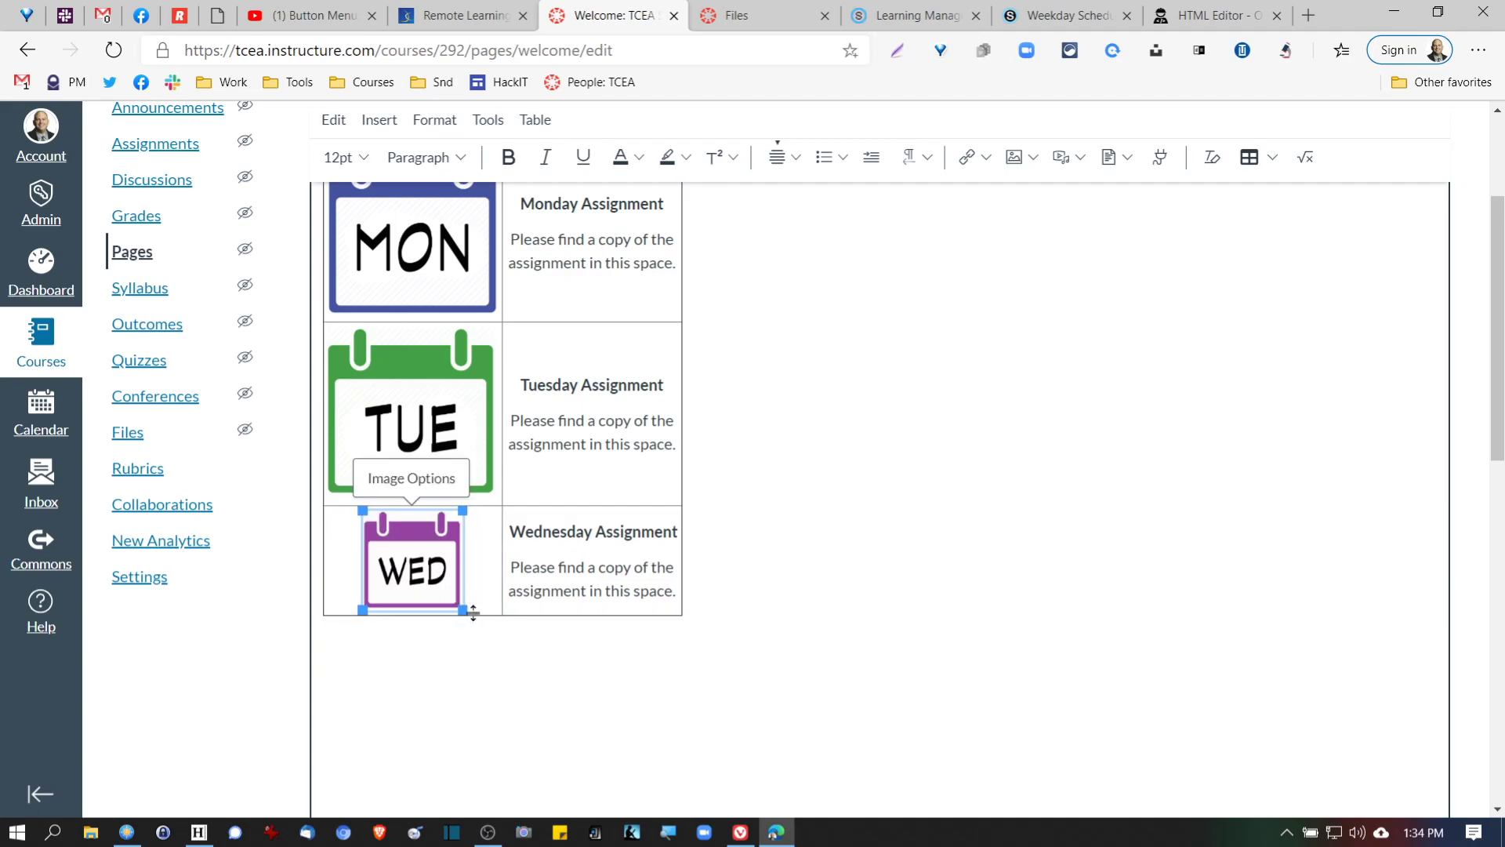
drag(461, 608, 431, 577)
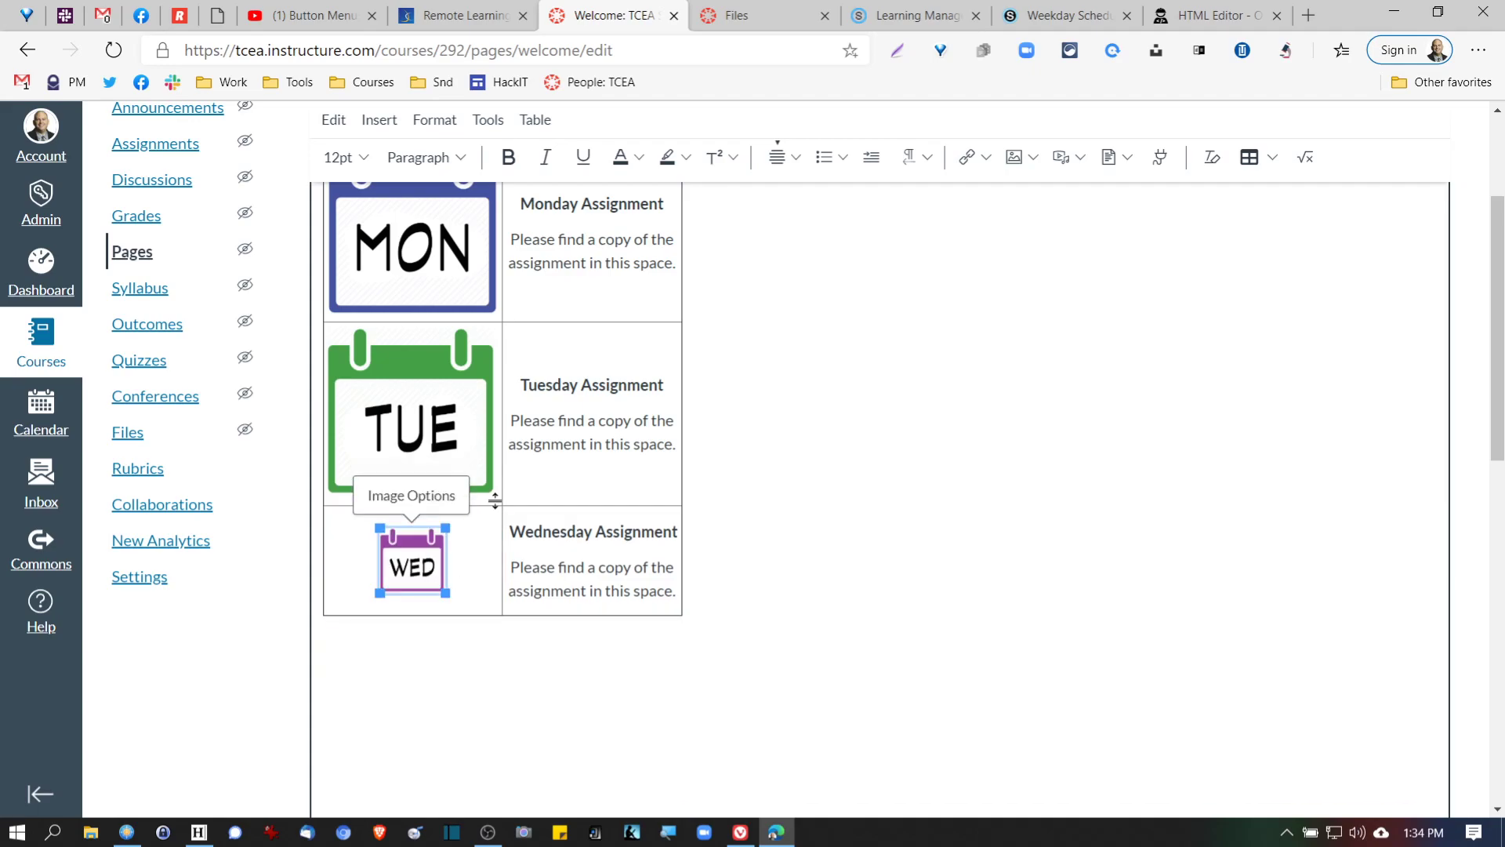
- Widen the table until the text column is about twice as wide as the image column
drag(682, 461, 938, 468)
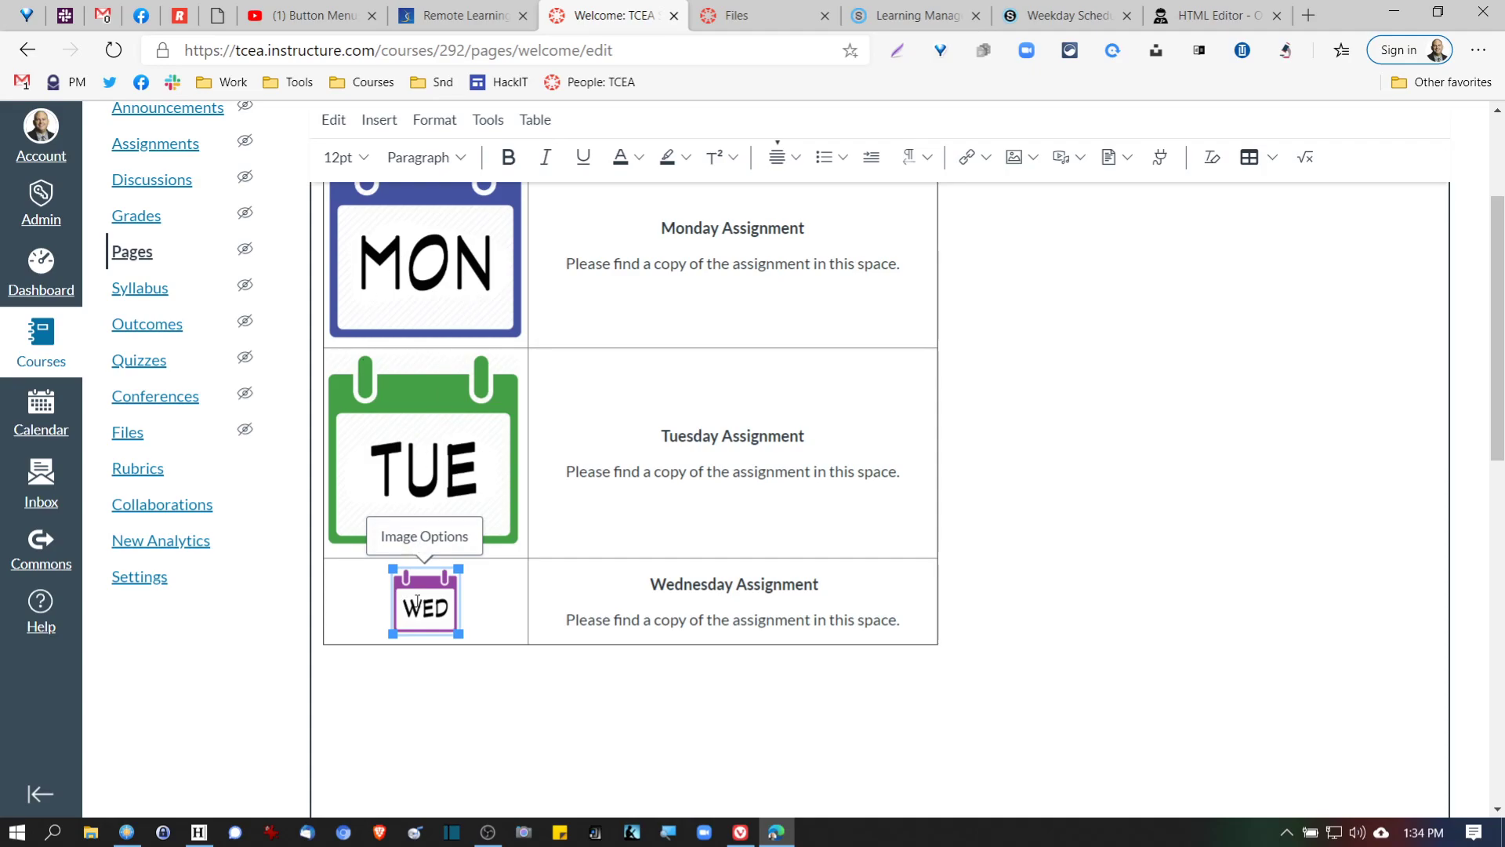
scroll(635, 525, up, 3)
scroll(635, 524, down, 2)
scroll(635, 524, up, 1)
- Set the vertical alignment of the Monday assignment text cell to Top in its cell properties and save
click(833, 345)
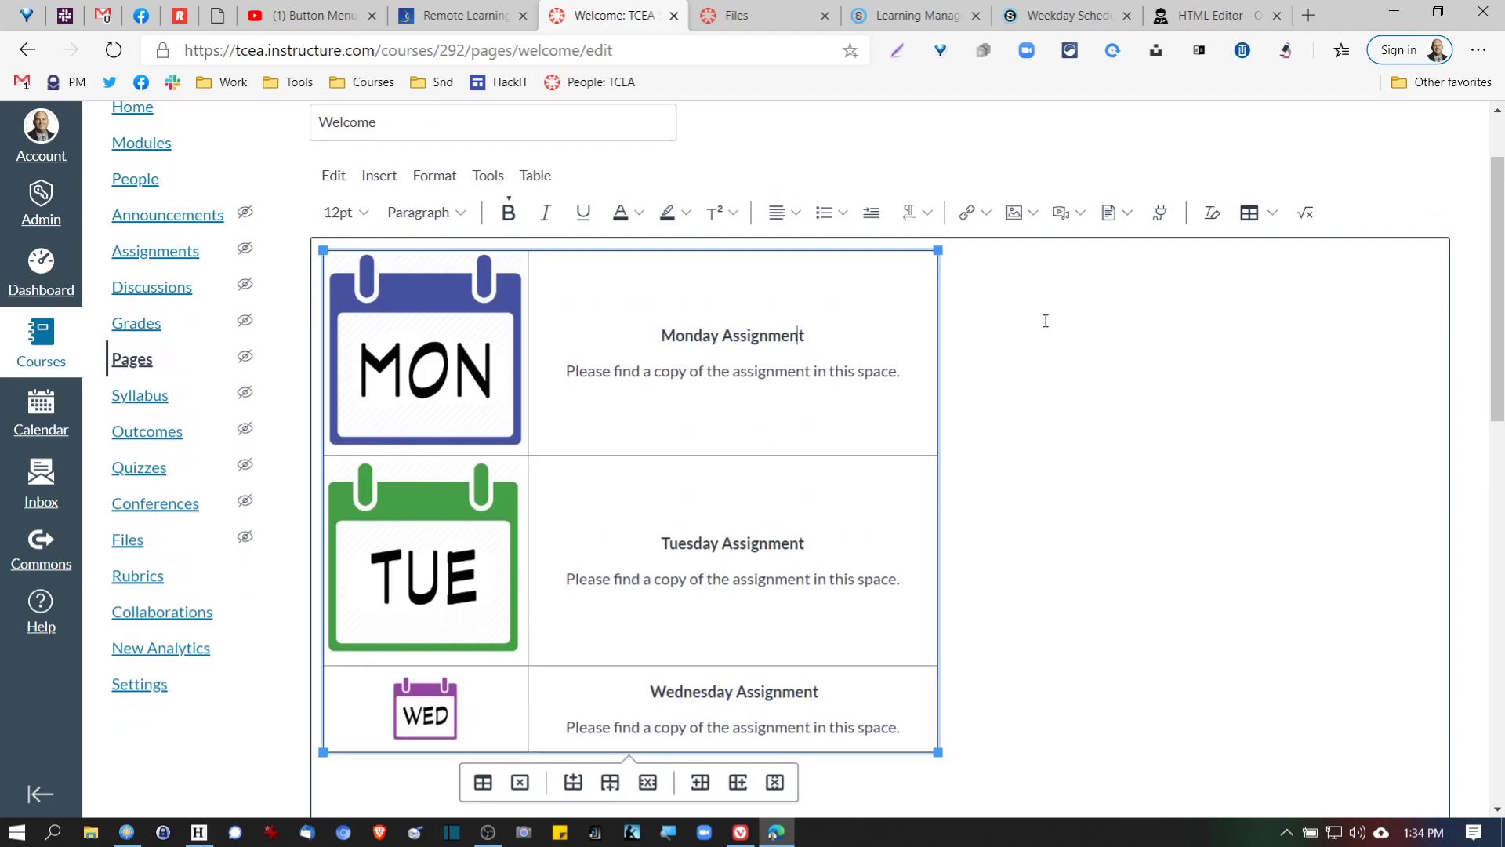
click(1274, 216)
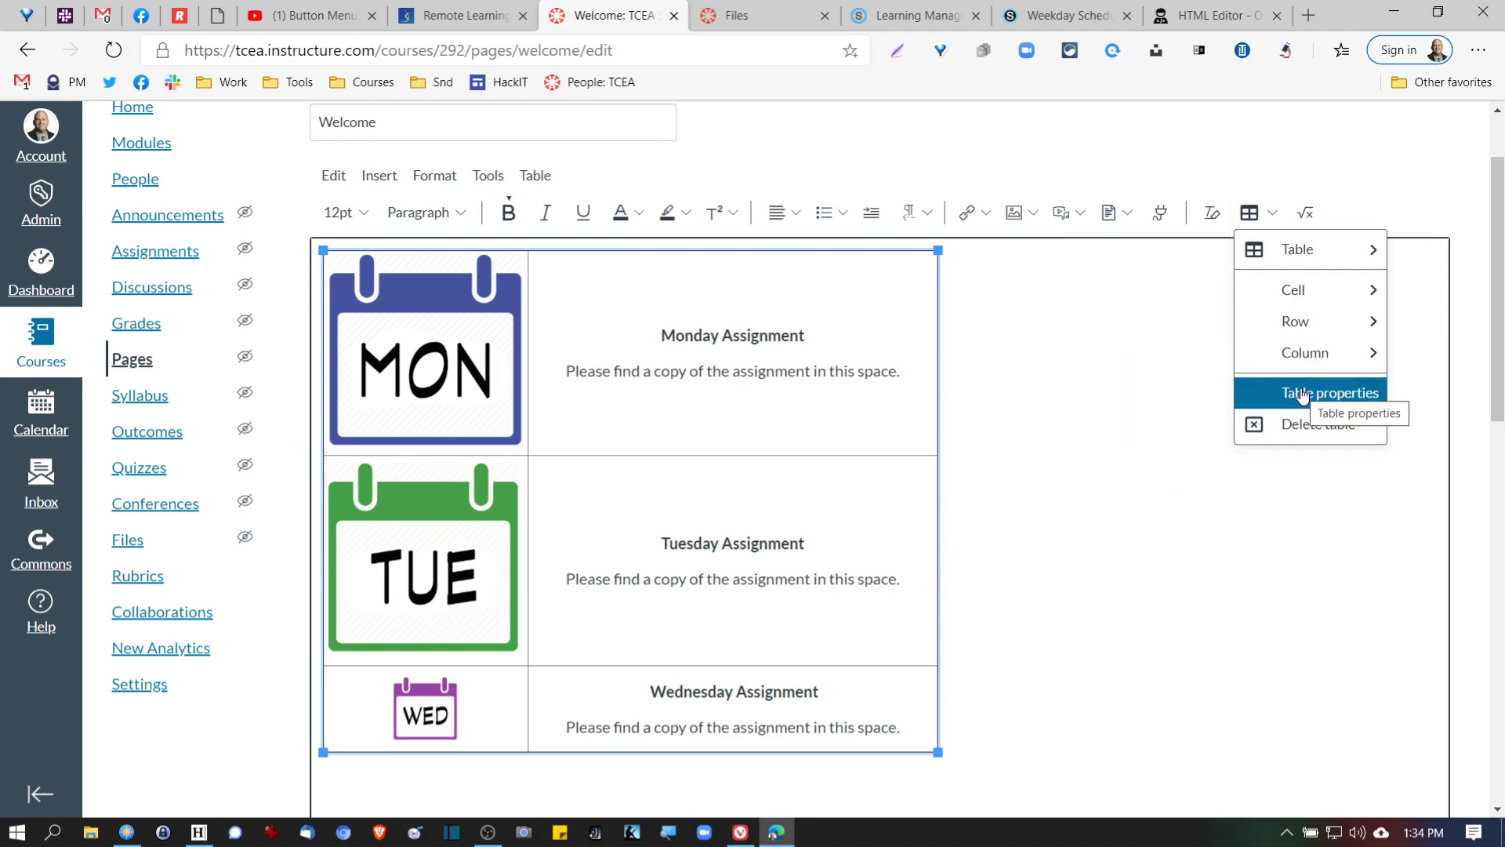
mouse_move(1298, 291)
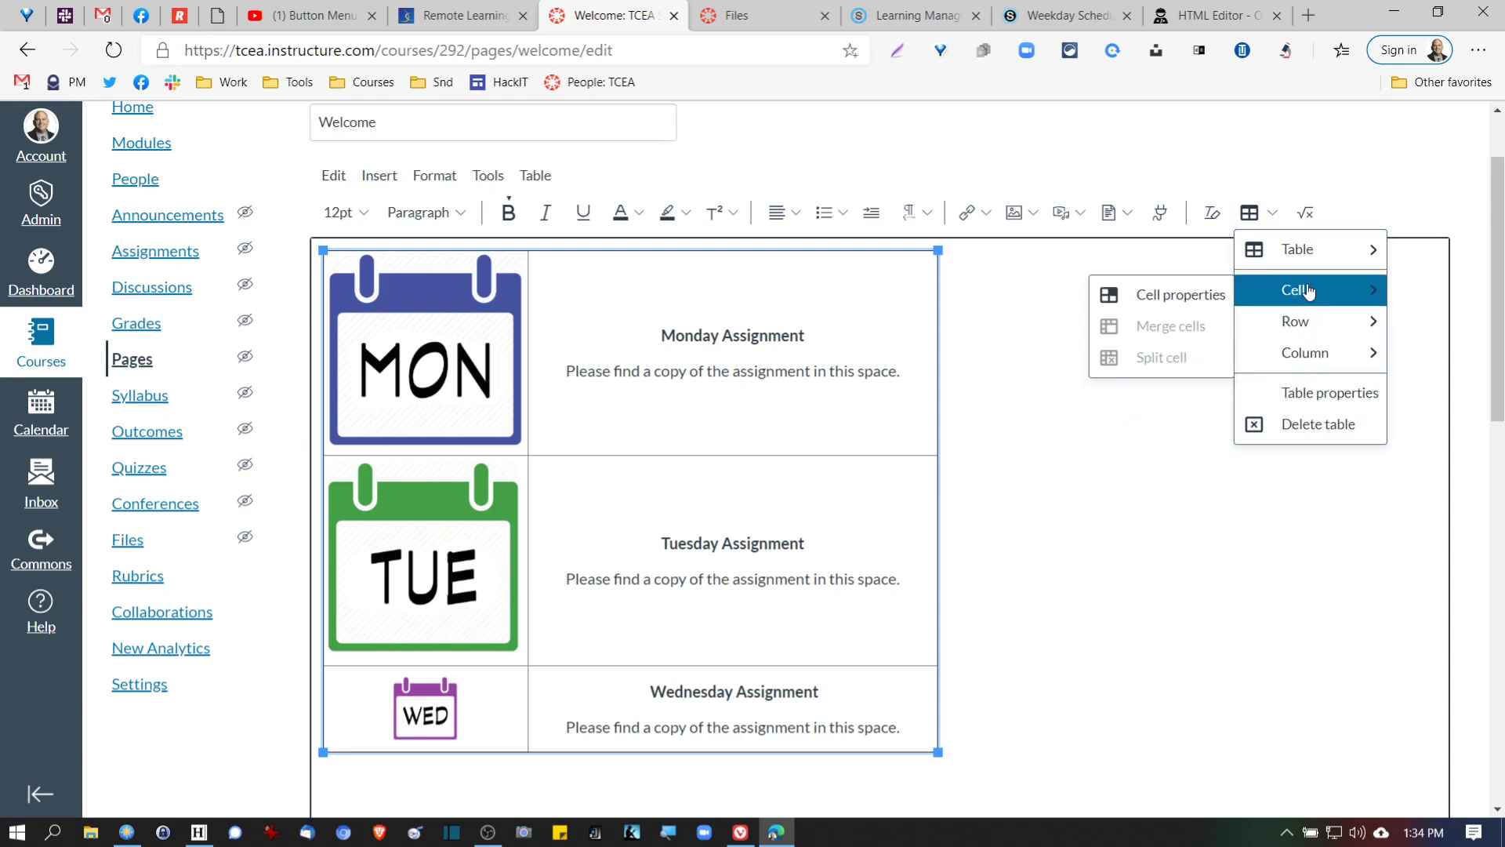
click(1207, 294)
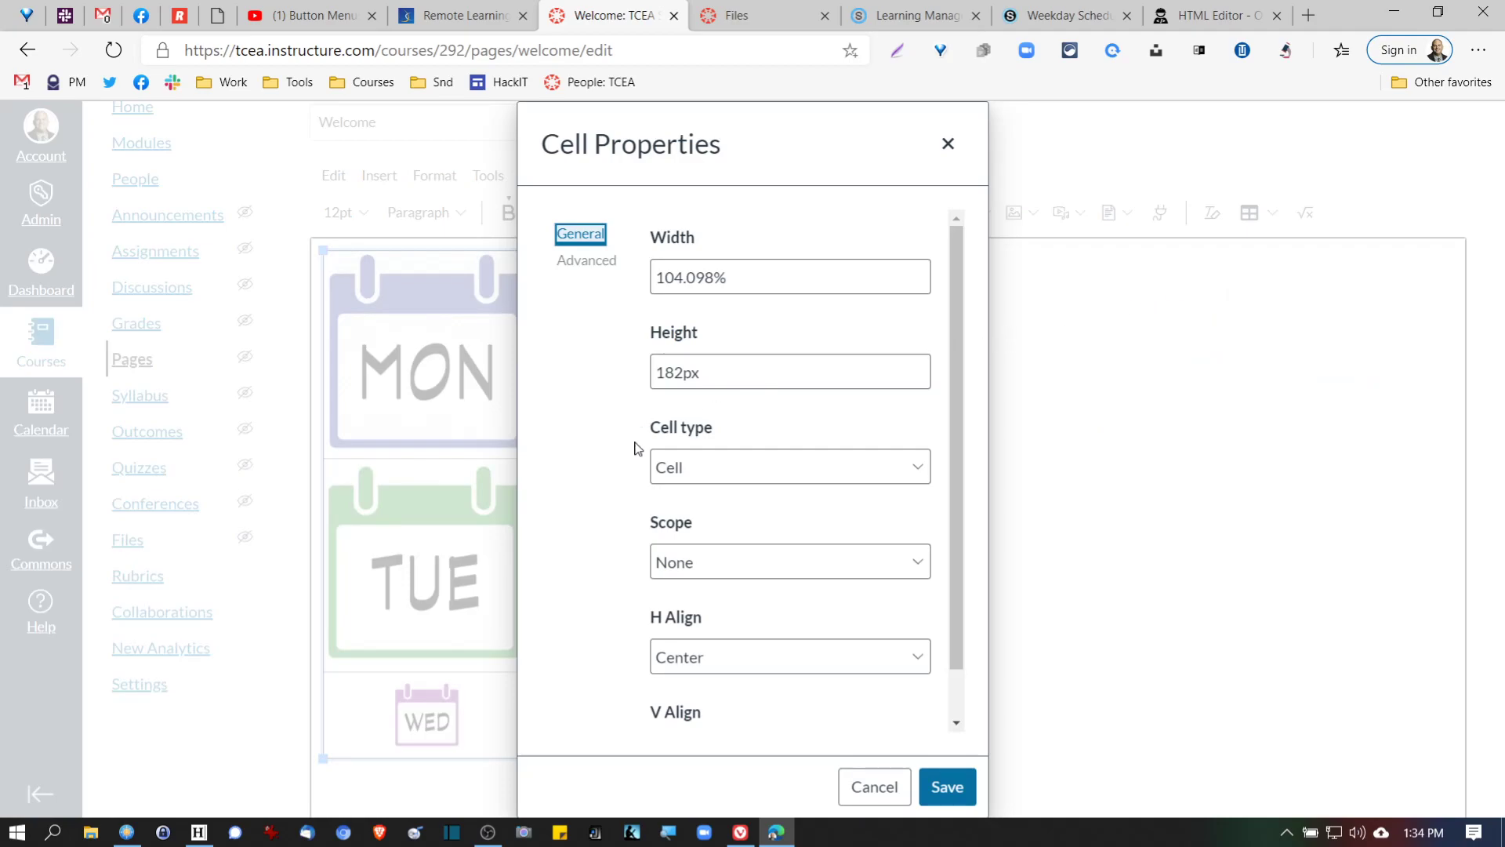
scroll(638, 448, down, 1)
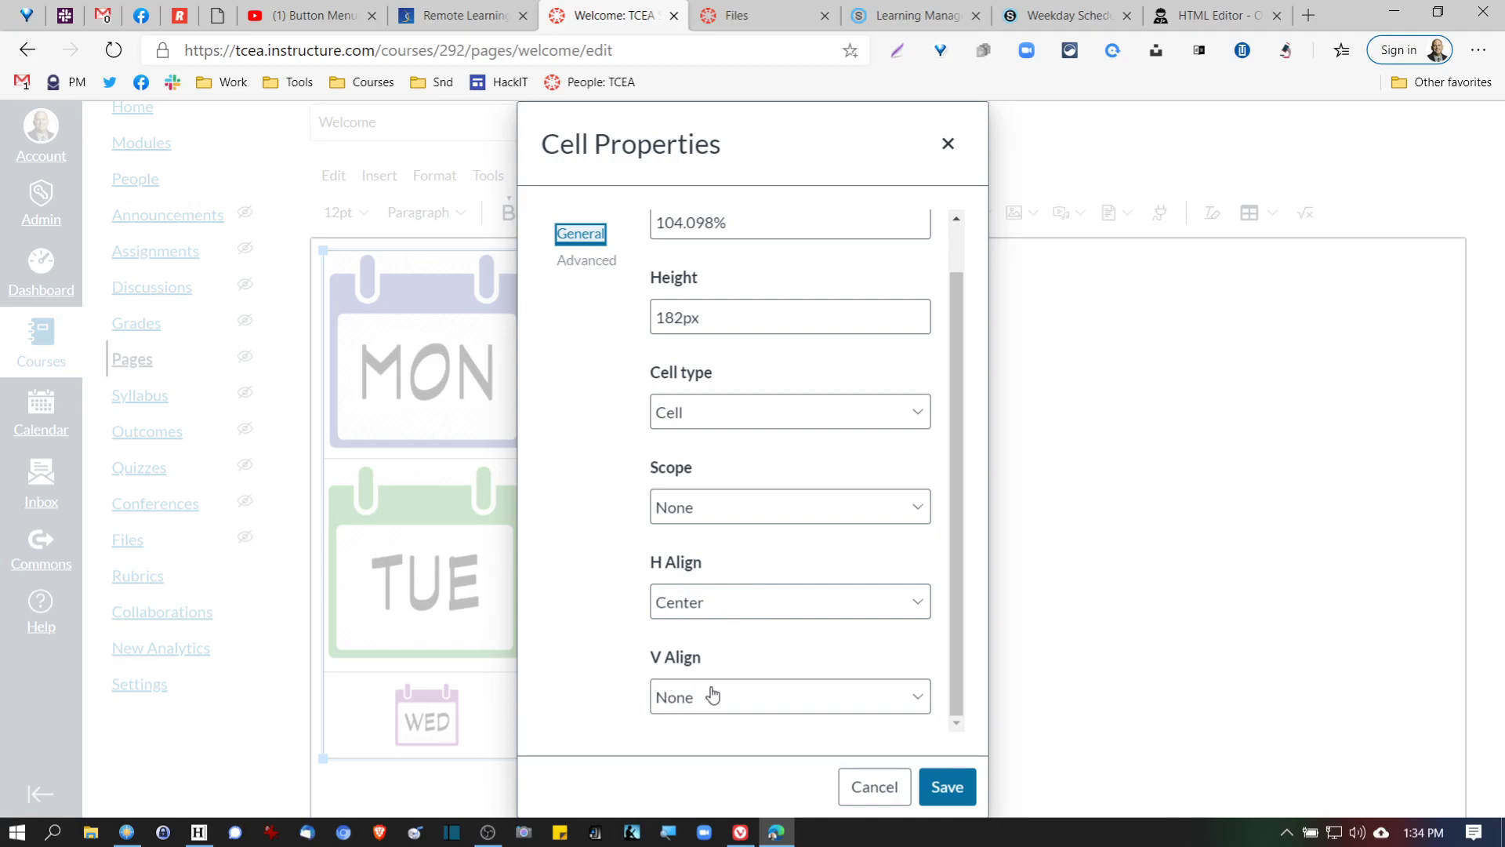
click(687, 711)
click(757, 744)
click(947, 789)
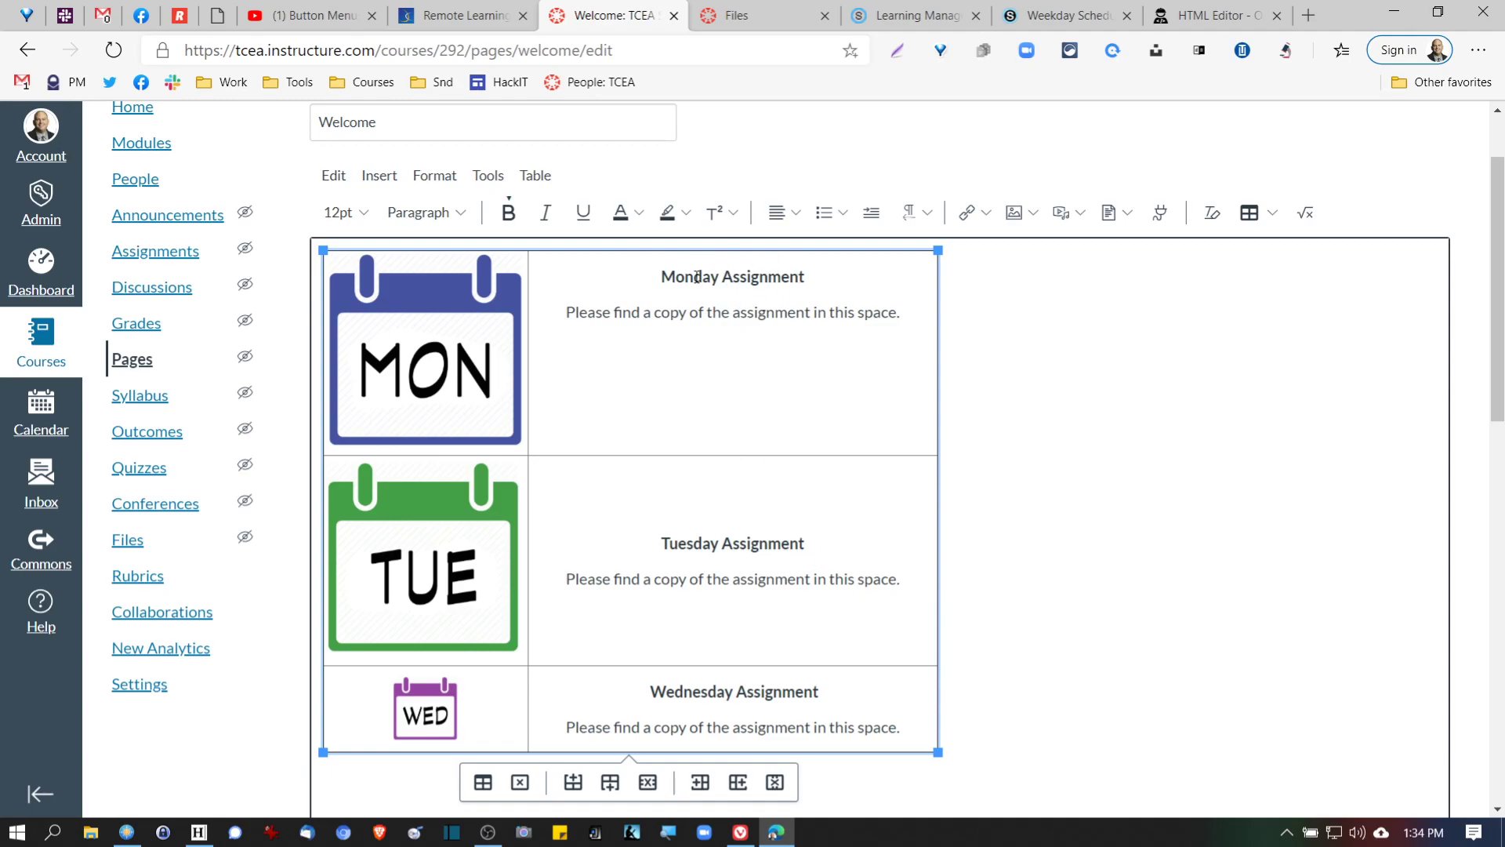
- Select the three assignment text cells together, set their vertical alignment to Top in the cell properties and save
click(720, 543)
drag(777, 366, 786, 735)
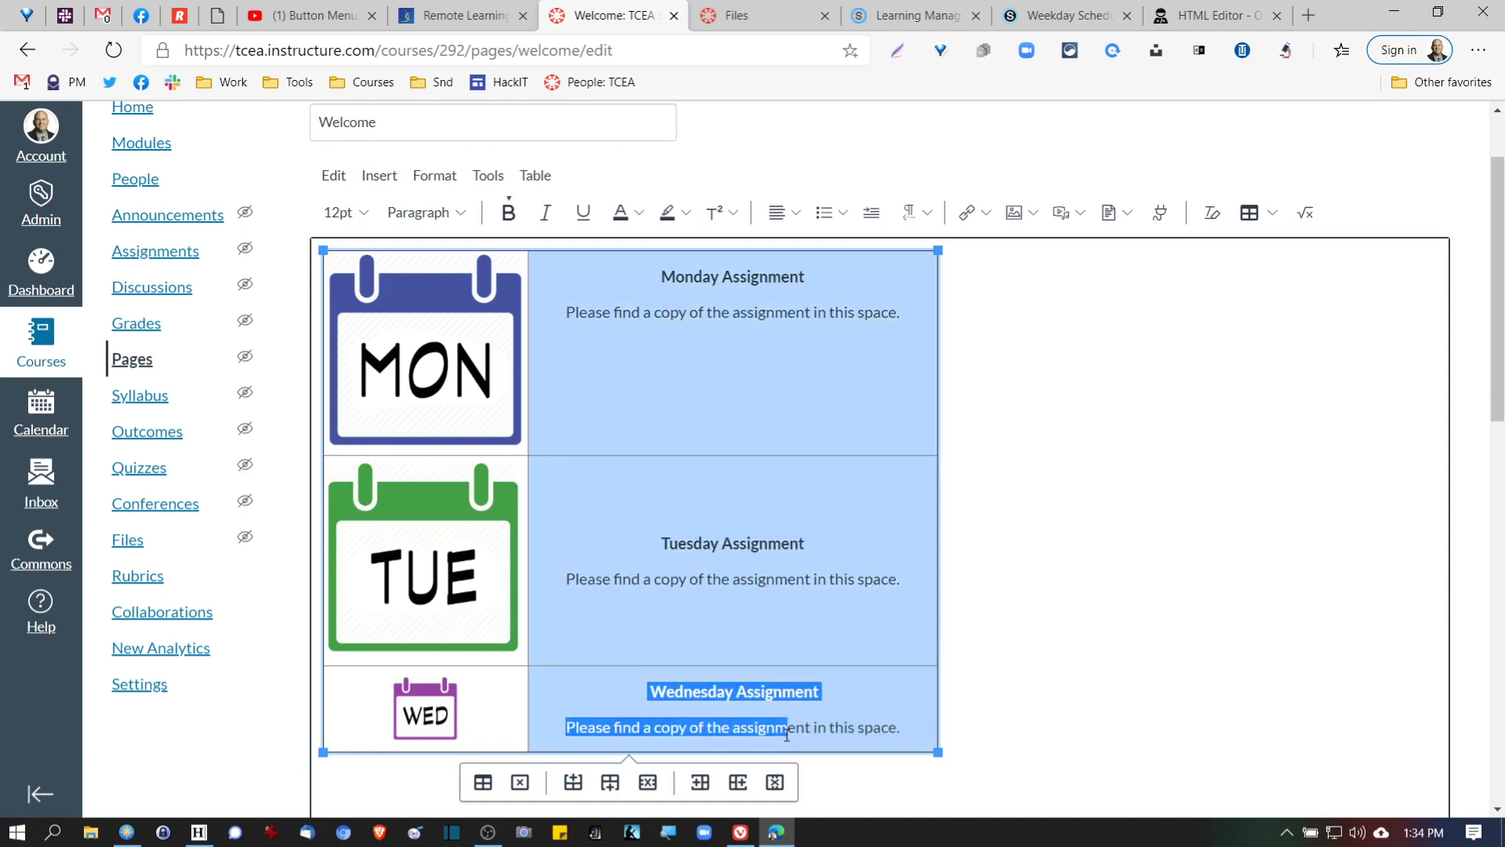
click(1282, 214)
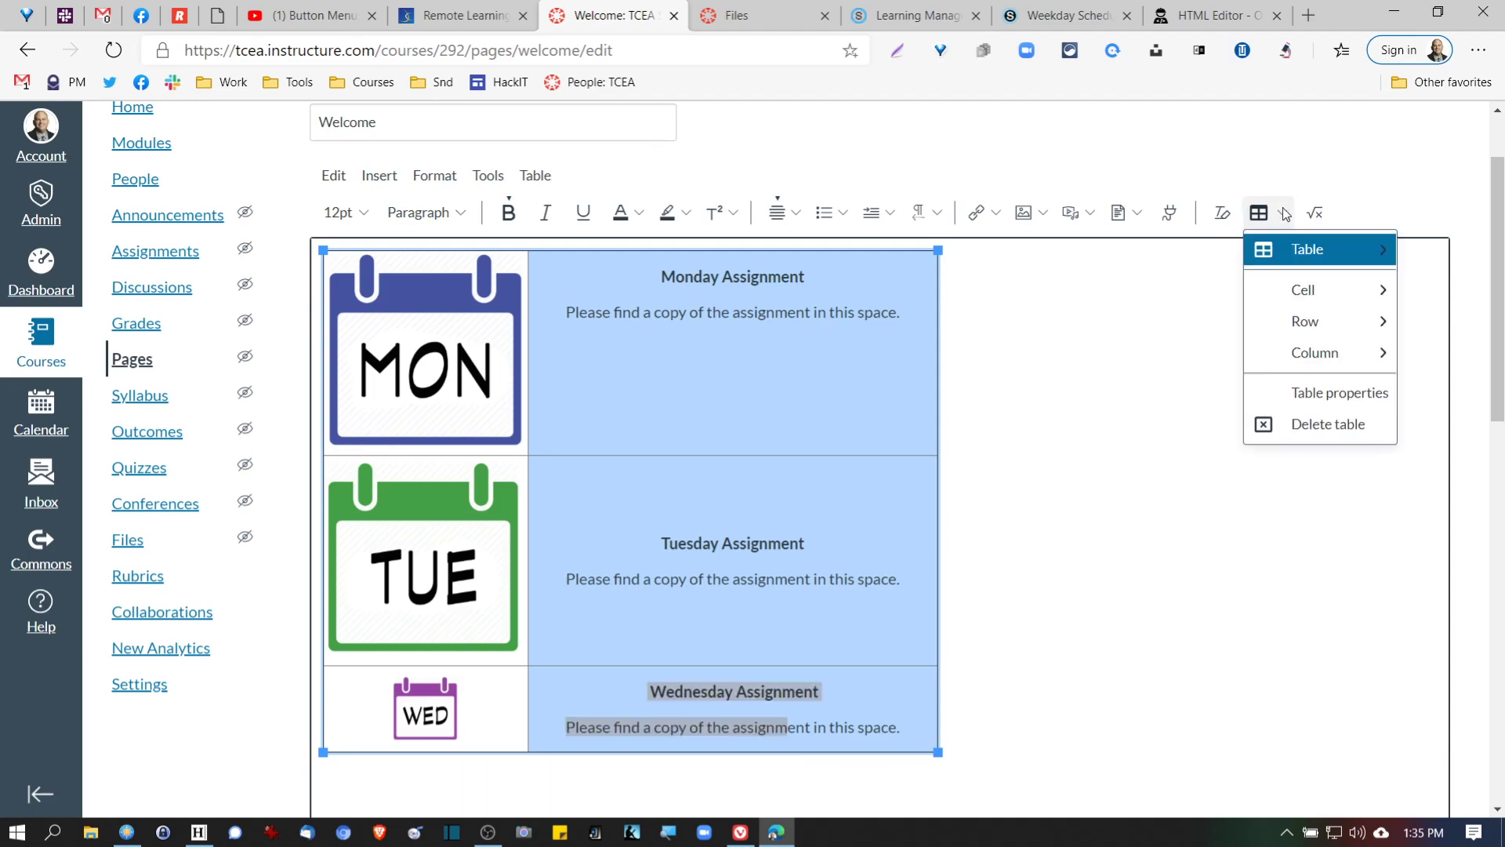
mouse_move(1325, 293)
click(1200, 305)
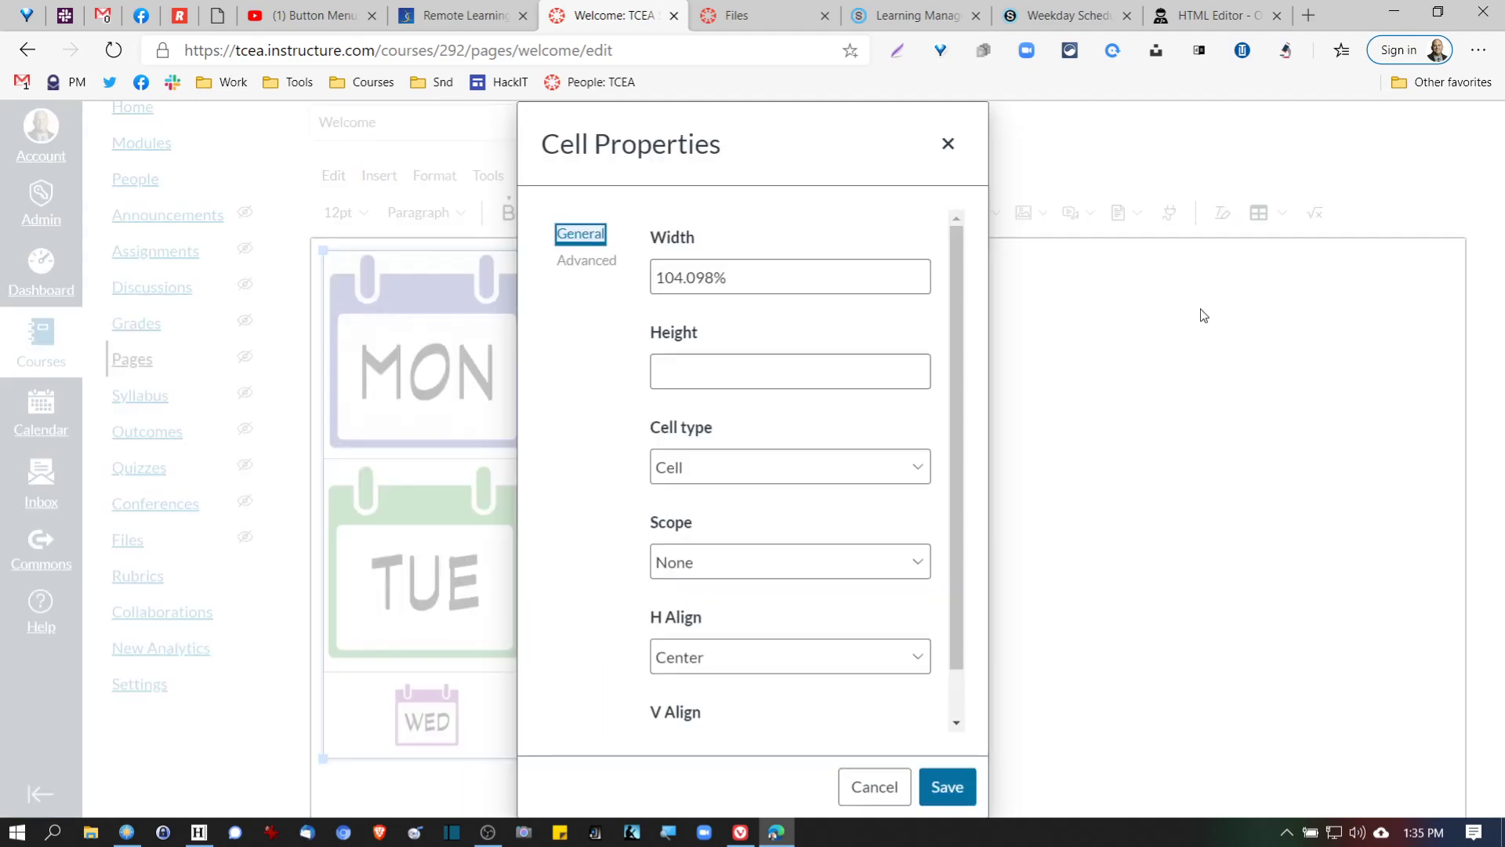
scroll(698, 565, down, 1)
click(745, 706)
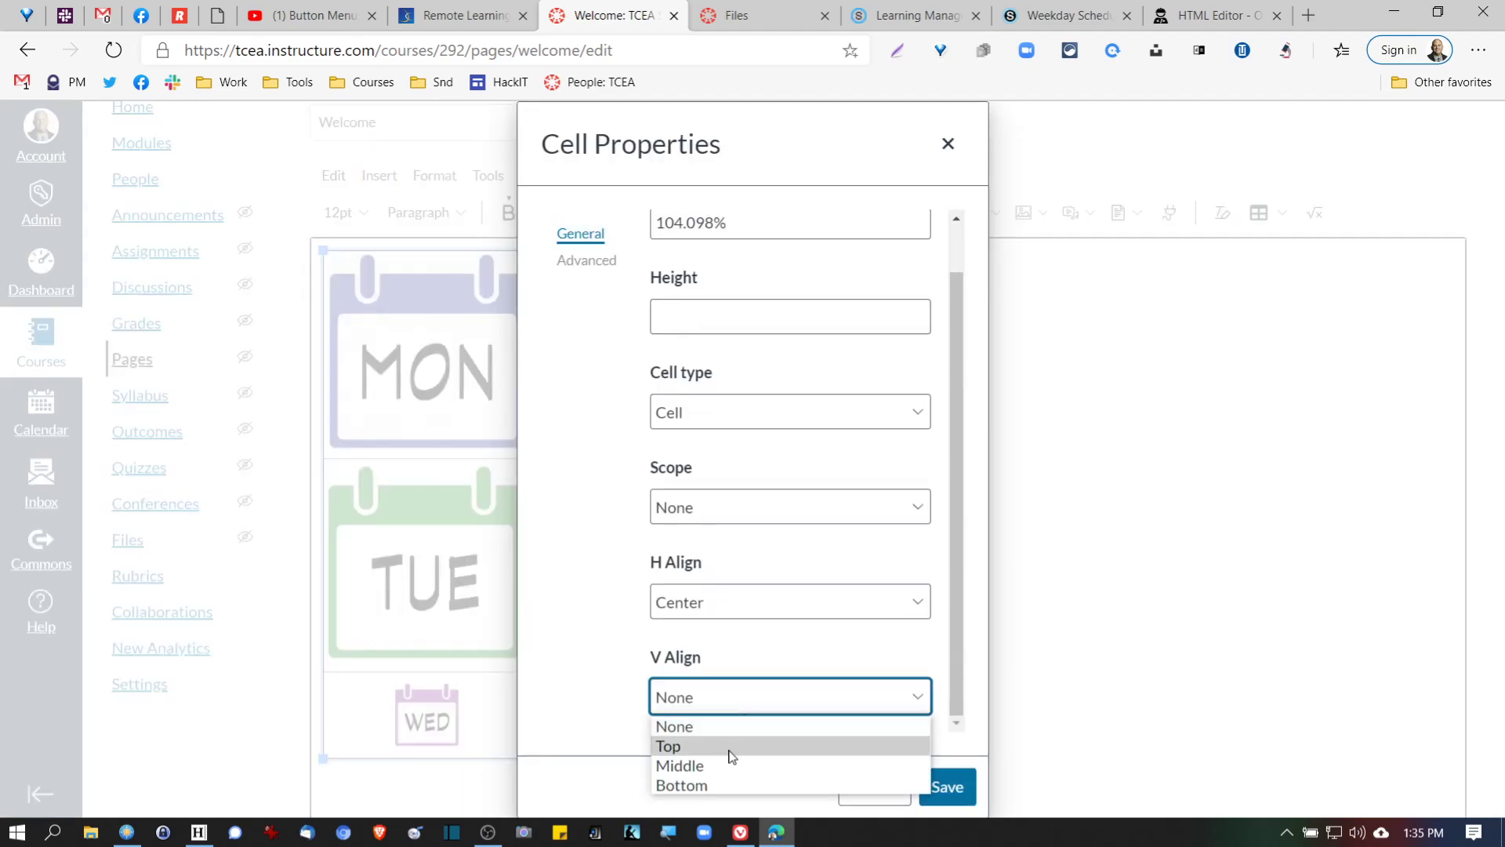
click(732, 747)
click(946, 787)
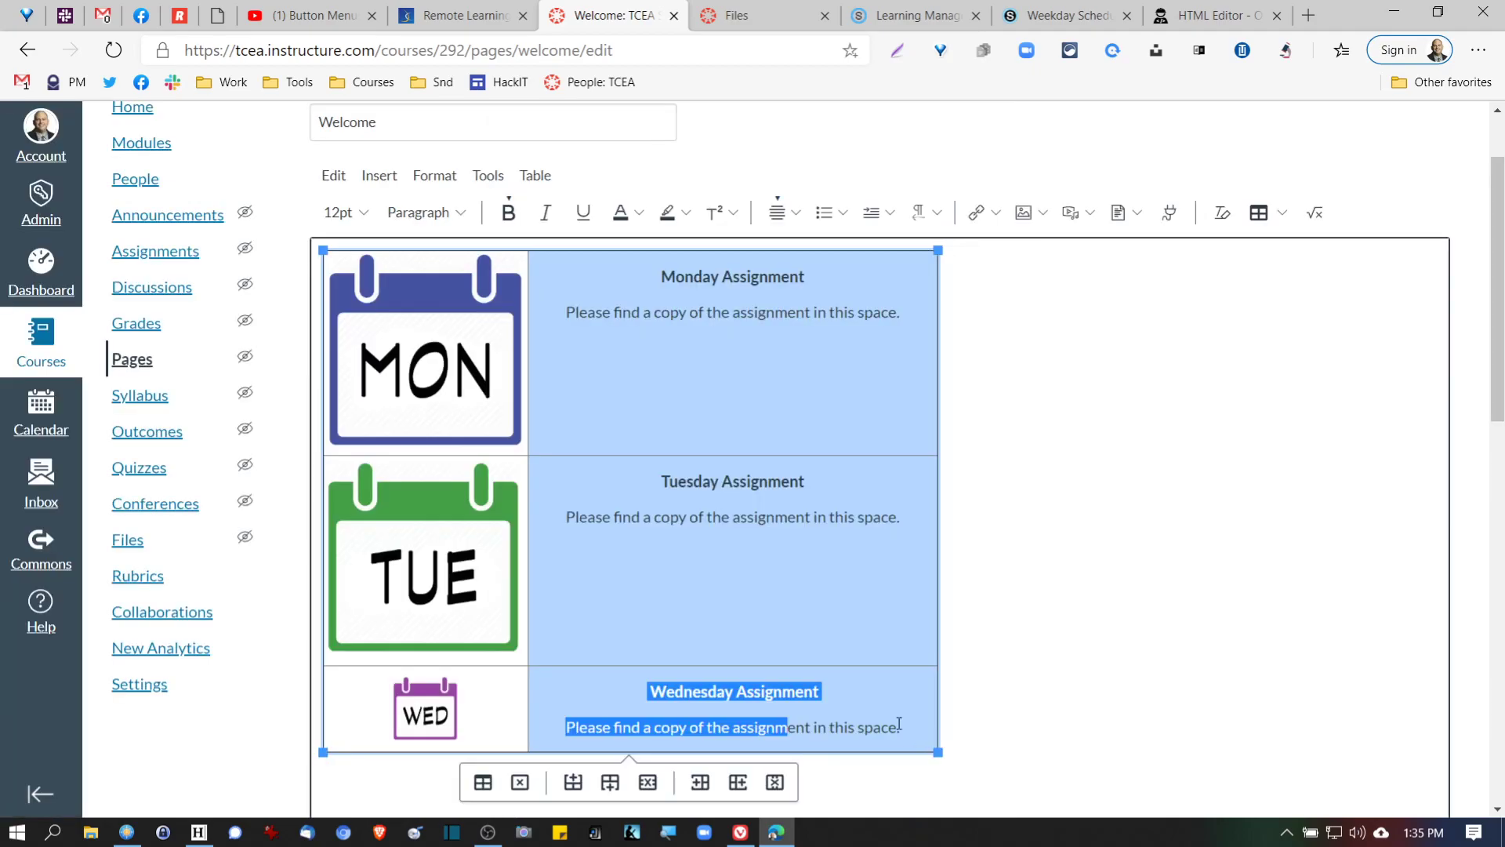
click(737, 578)
scroll(735, 564, down, 4)
scroll(735, 564, up, 4)
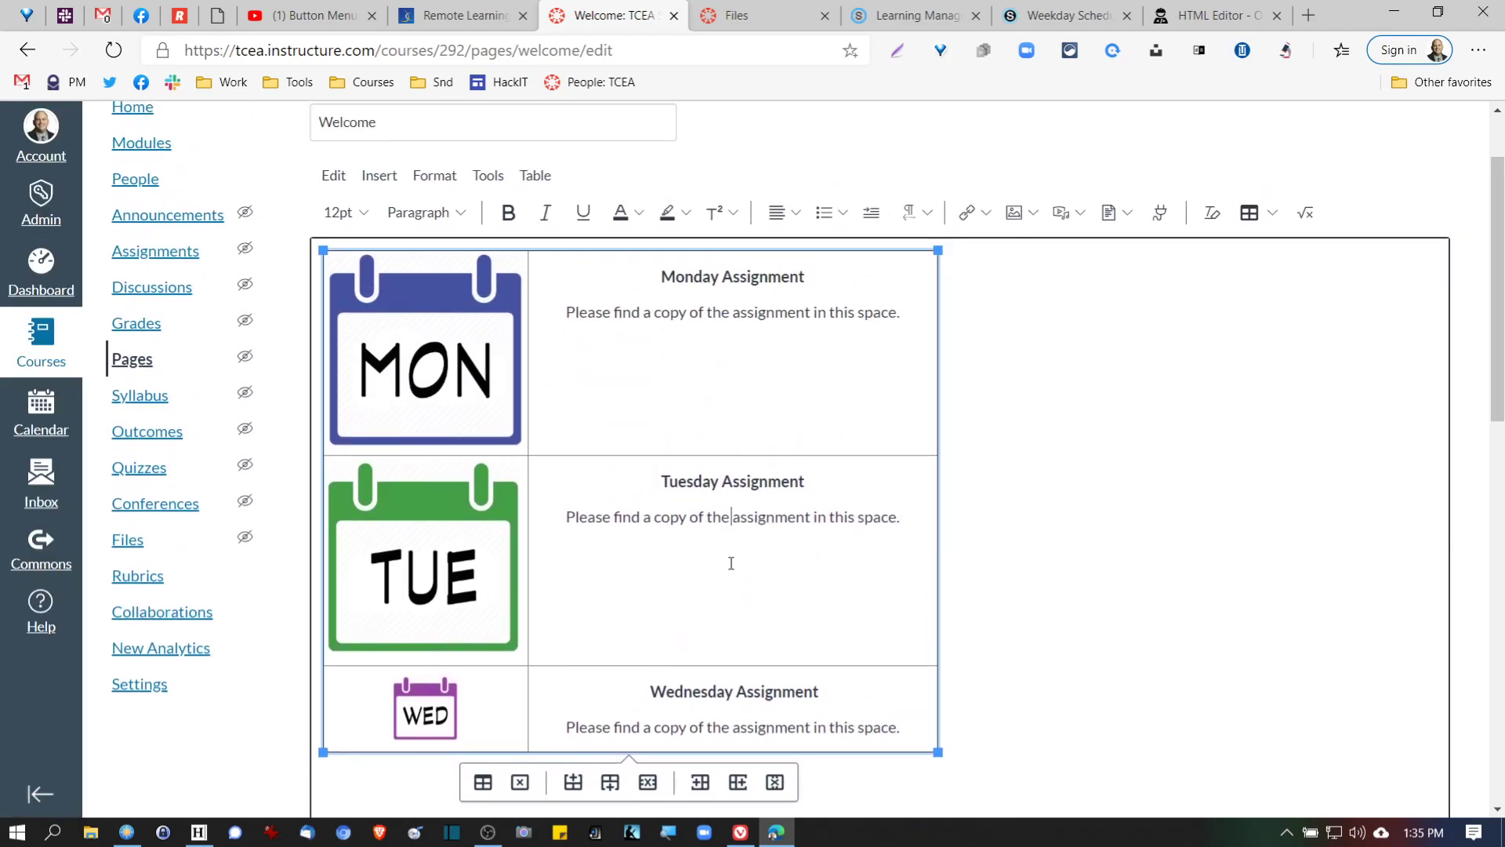
scroll(684, 548, down, 3)
scroll(685, 544, up, 3)
- Open the WED calendar image's options to review its alt text and custom size, then close them without changes
click(426, 703)
click(424, 643)
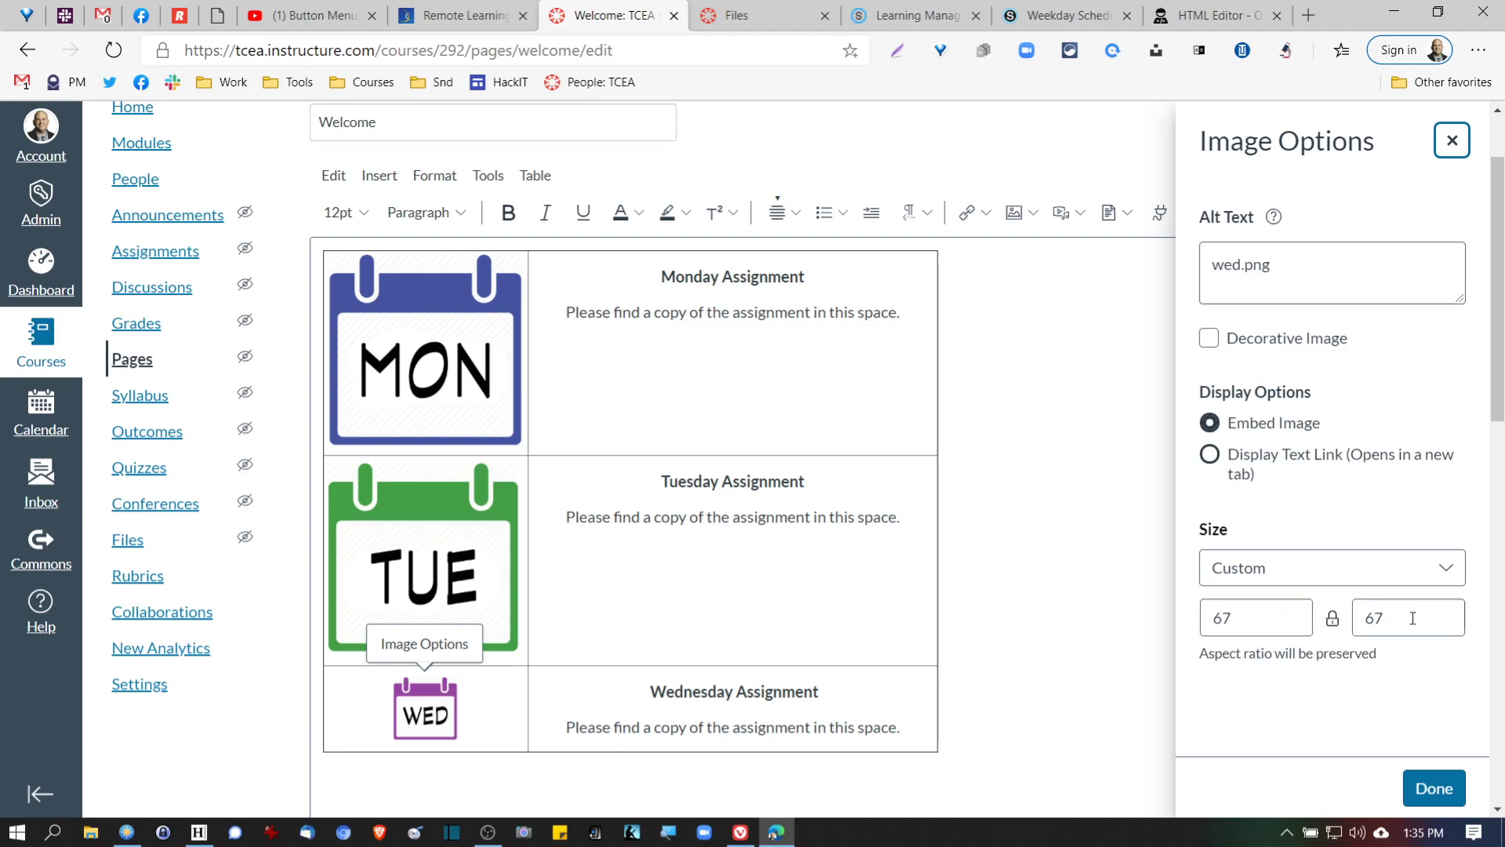
drag(1297, 262, 1127, 213)
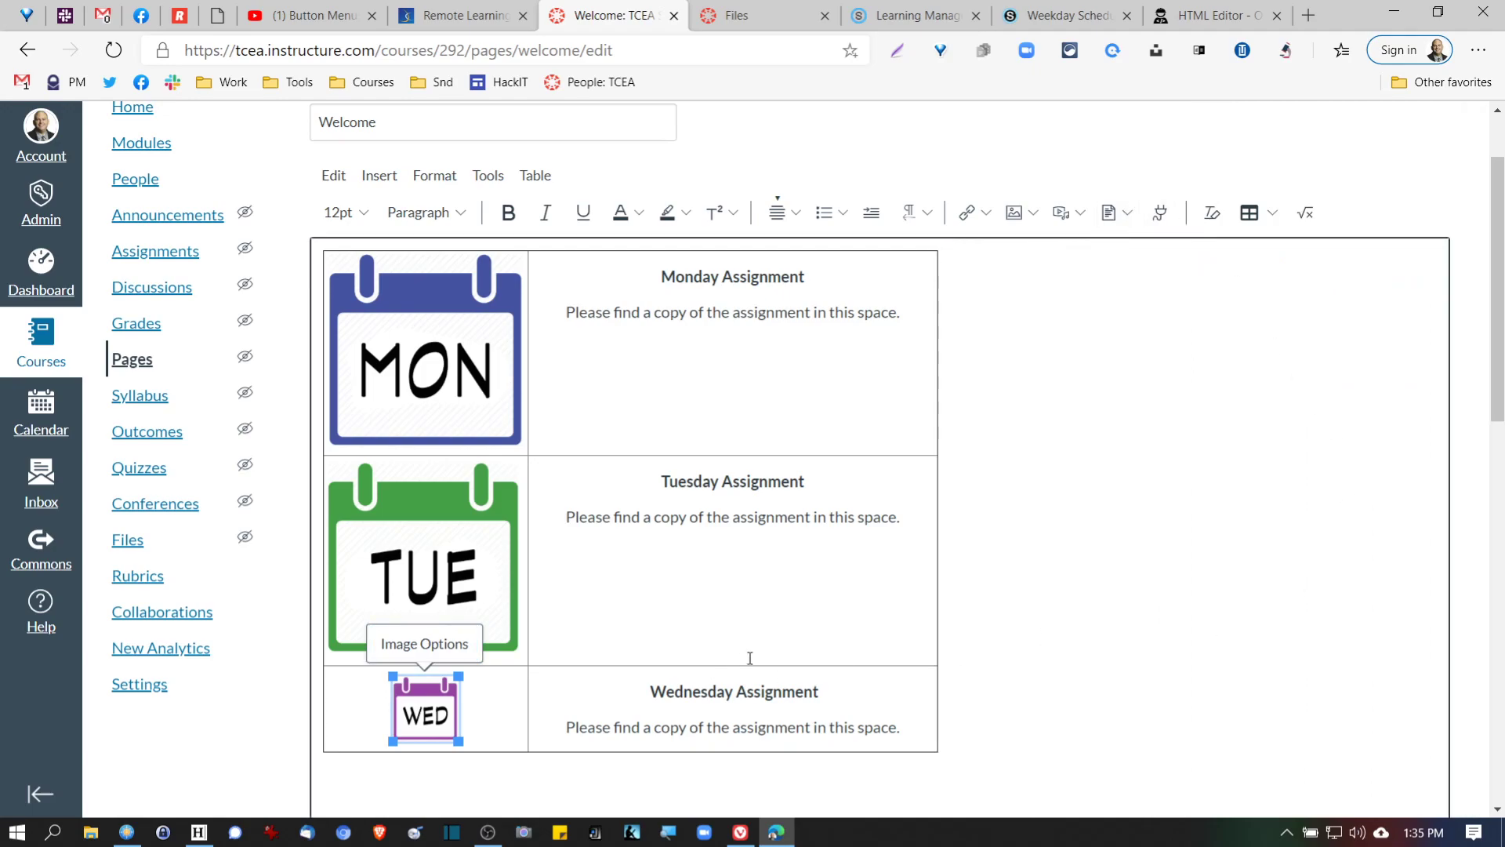
- Show the Welcome page's HTML source and copy the complete table code
scroll(1247, 632, down, 10)
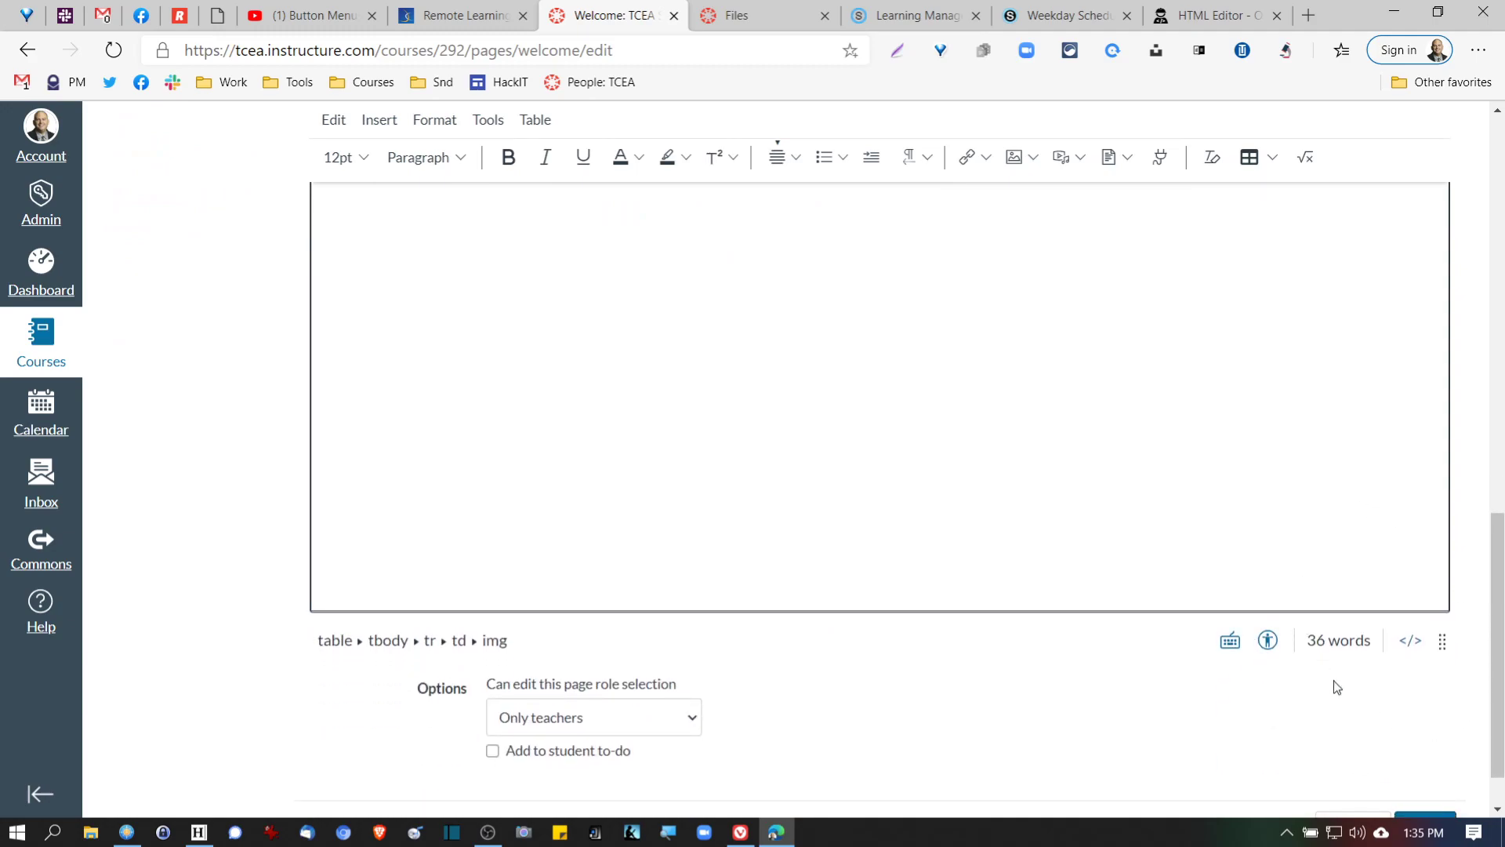
click(1414, 648)
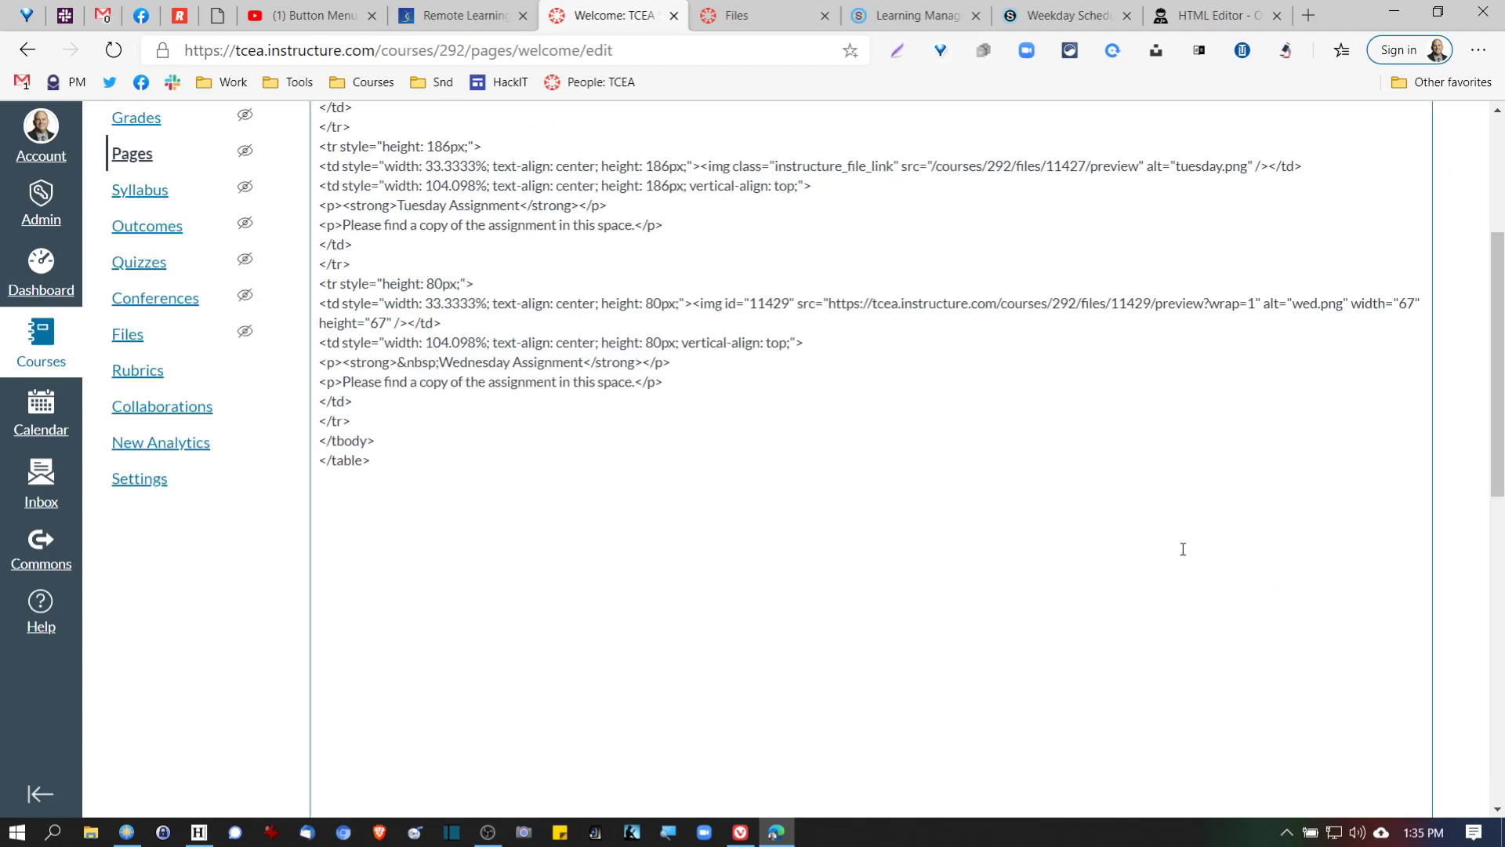
scroll(648, 463, up, 3)
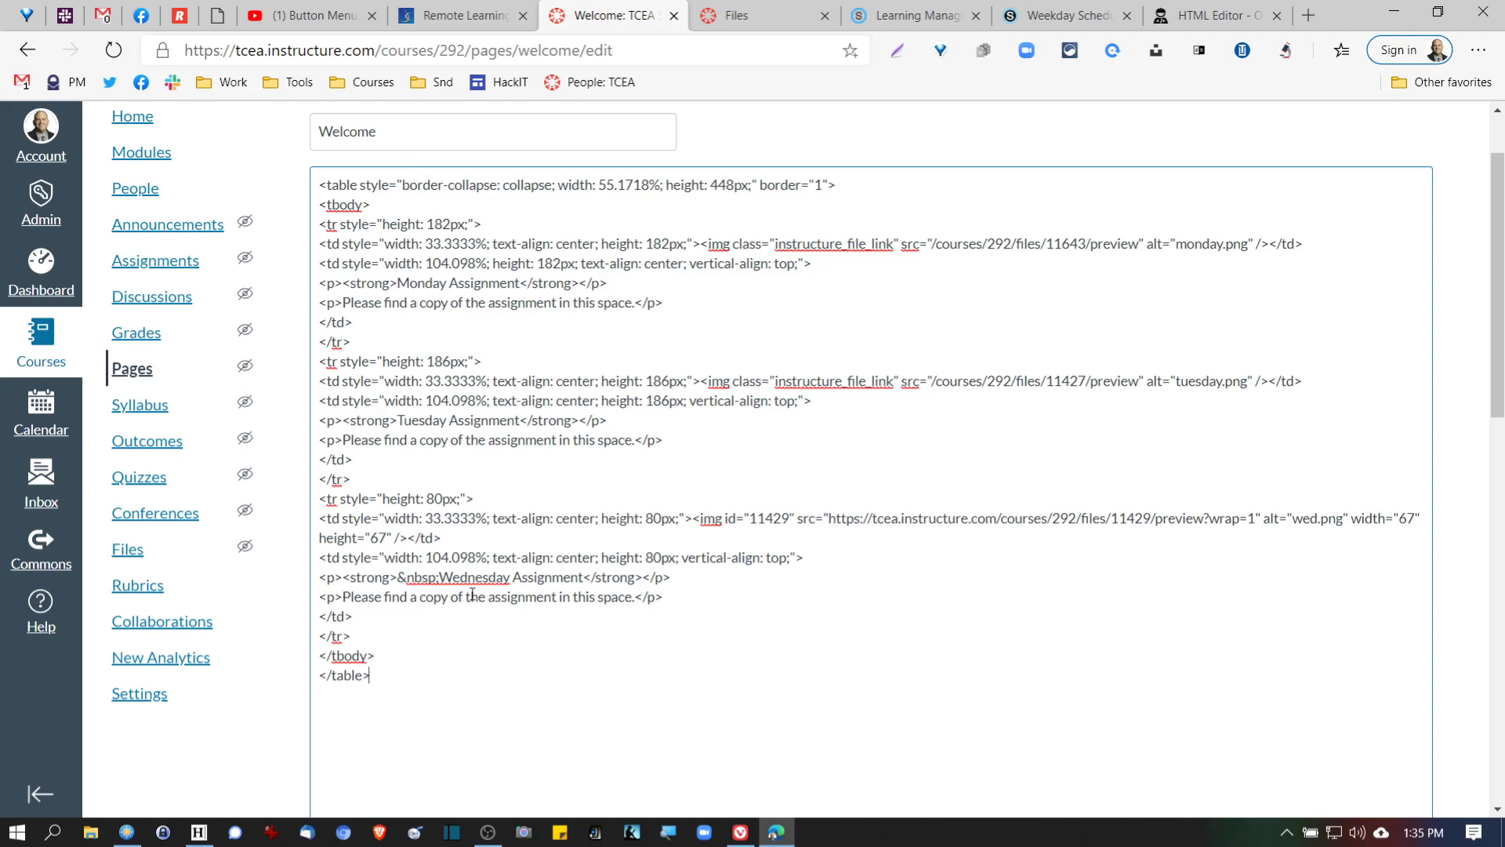
drag(403, 672, 262, 146)
key(ctrl+c)
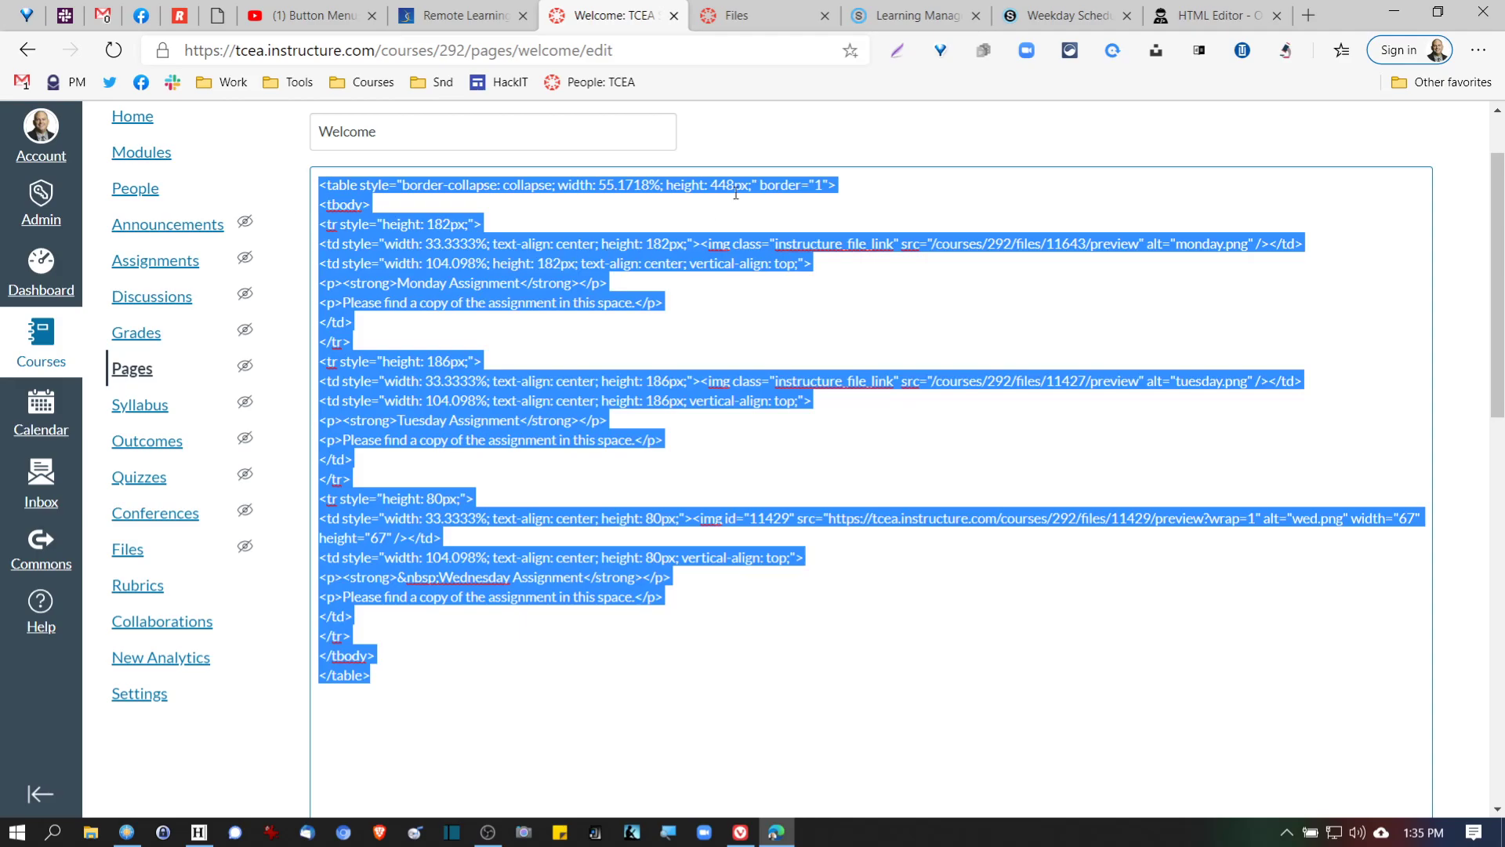
- Switch to HTML5-Editor.Net and paste the copied table code into its empty source area
click(1235, 16)
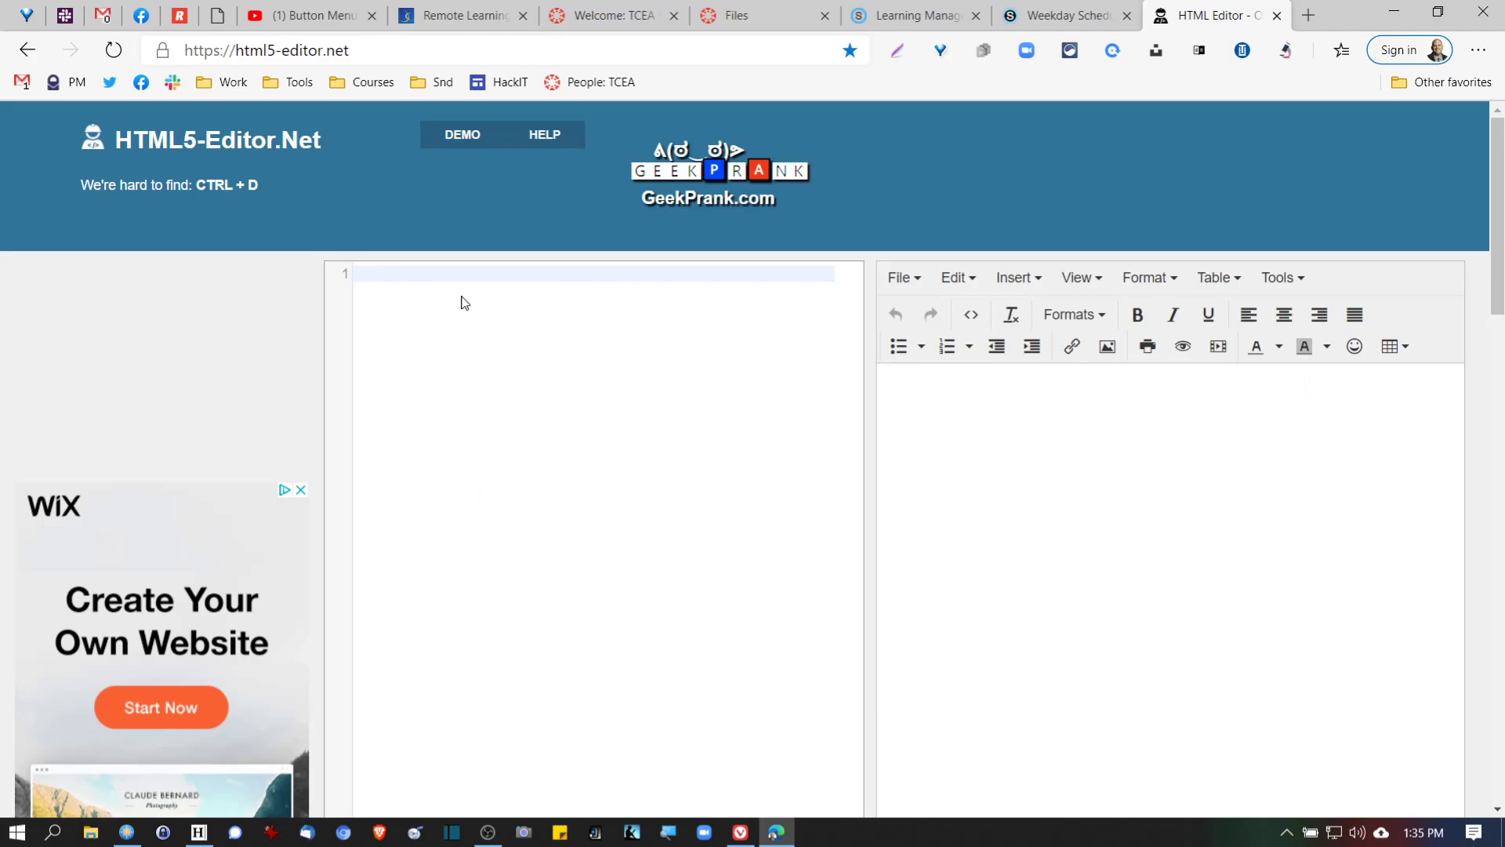
key(ctrl+v)
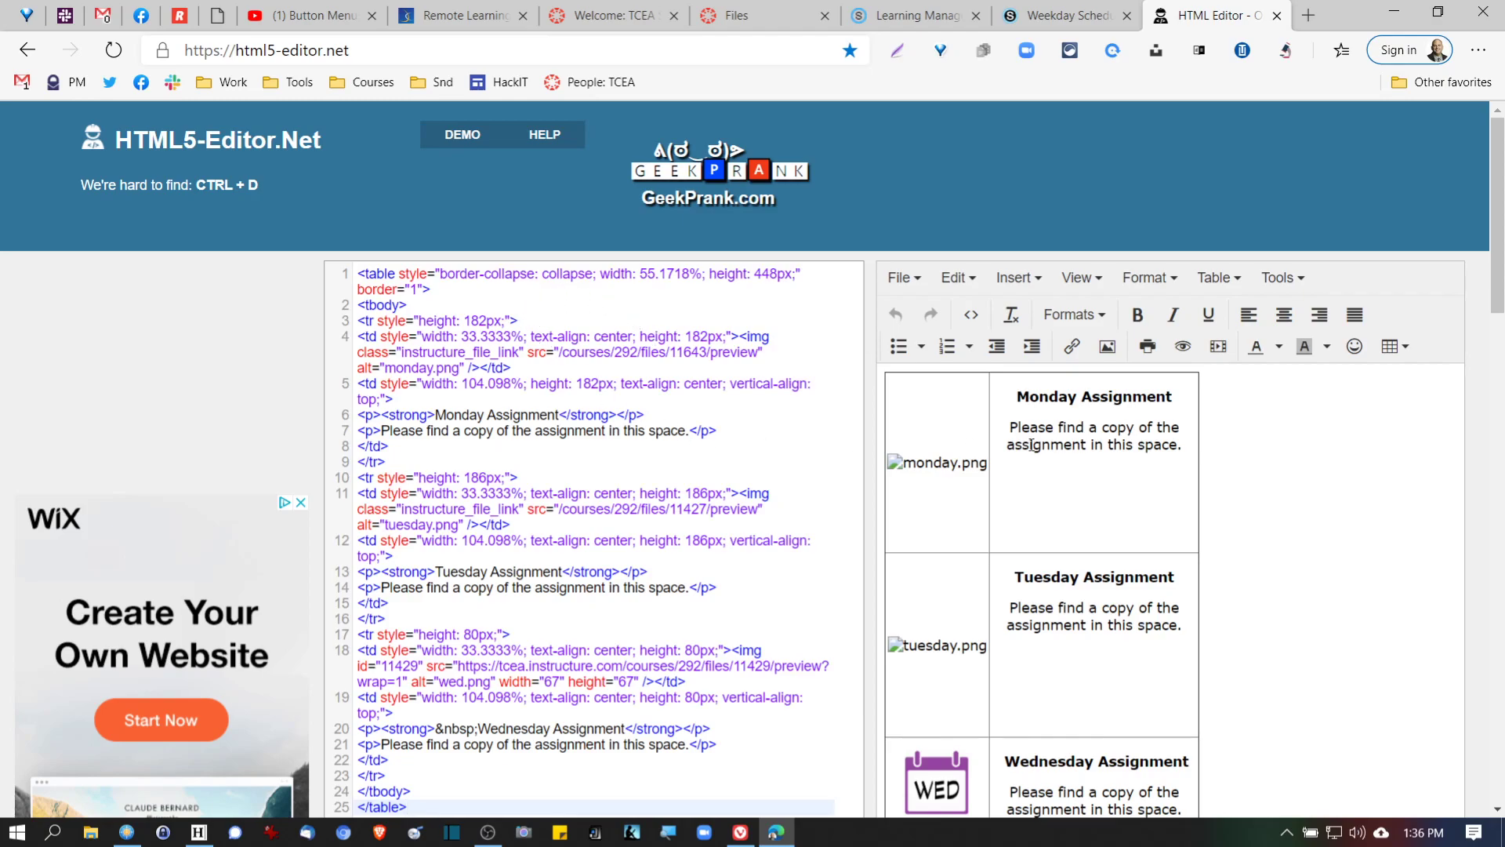
scroll(1072, 420, down, 3)
scroll(1081, 355, up, 3)
scroll(1081, 360, down, 3)
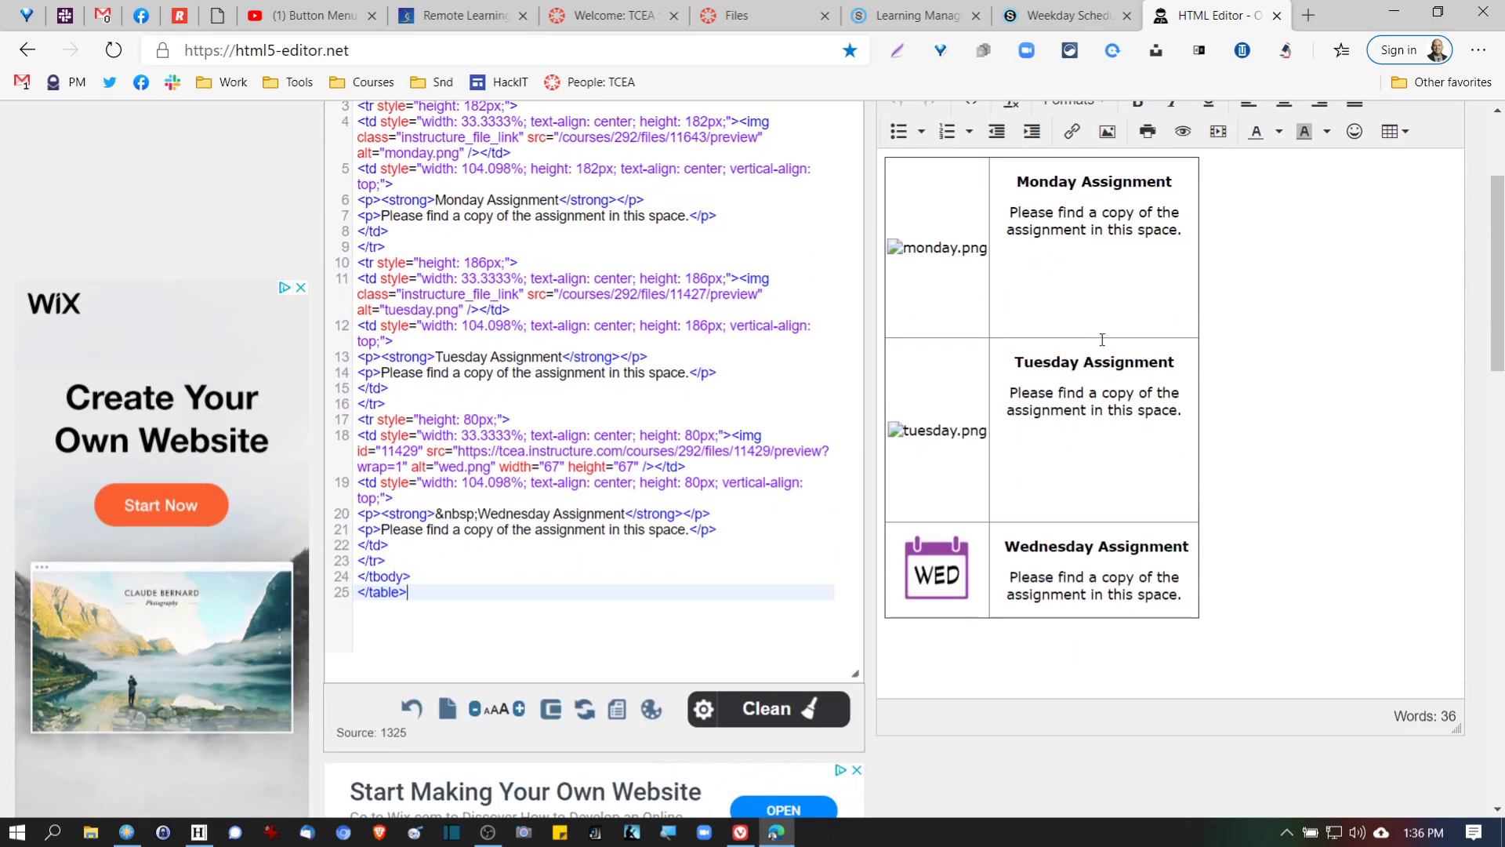
- Resize the table in the visual preview to about 509 px wide and 318 px high
click(1177, 266)
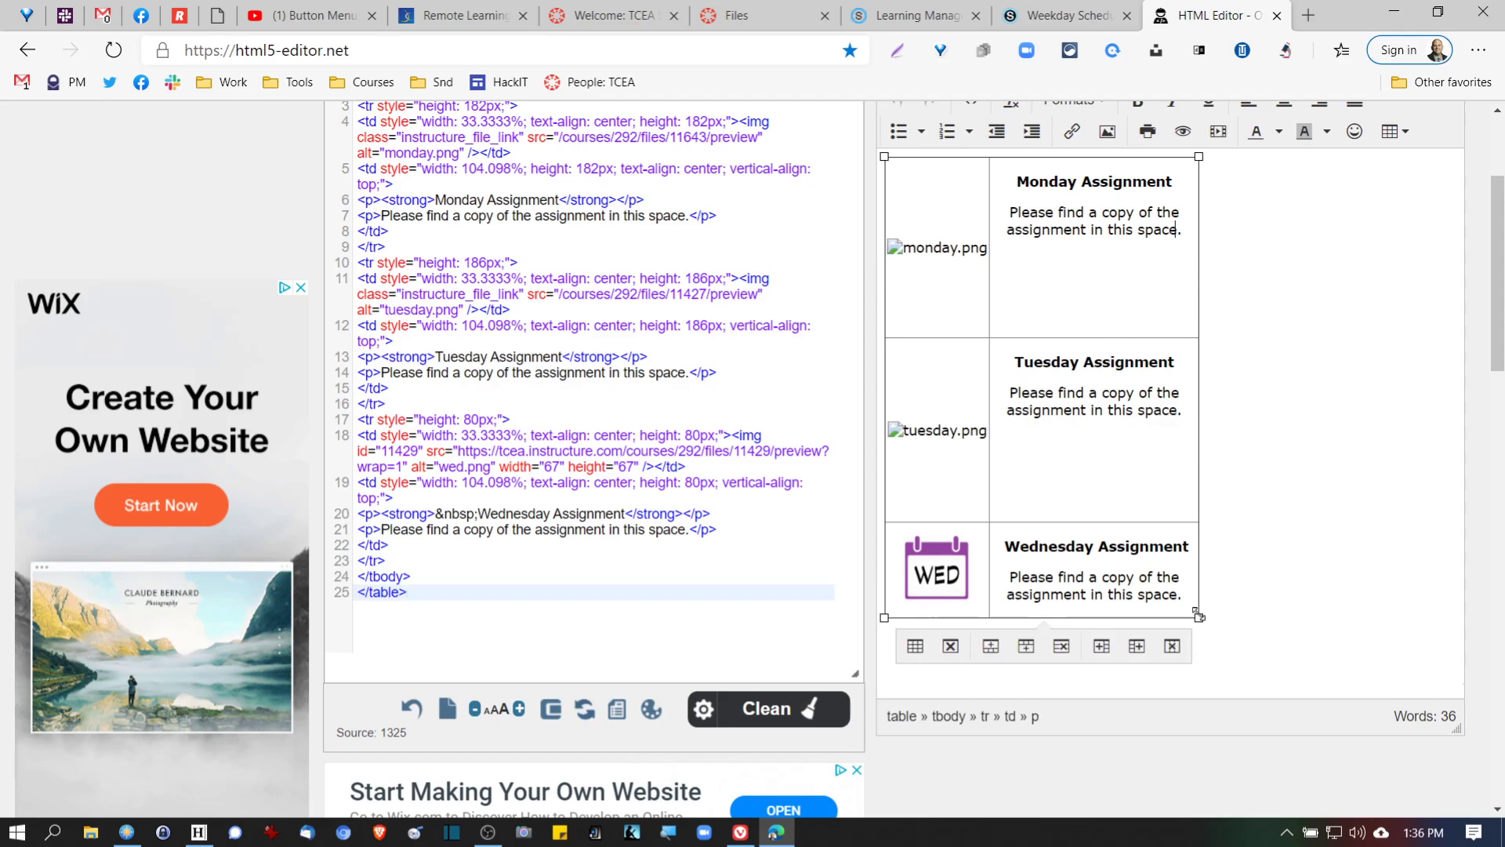
drag(1199, 617, 1386, 467)
scroll(1270, 400, up, 3)
- Format the "Monday Assignment" title in the preview as Heading 2
drag(1293, 396, 1113, 399)
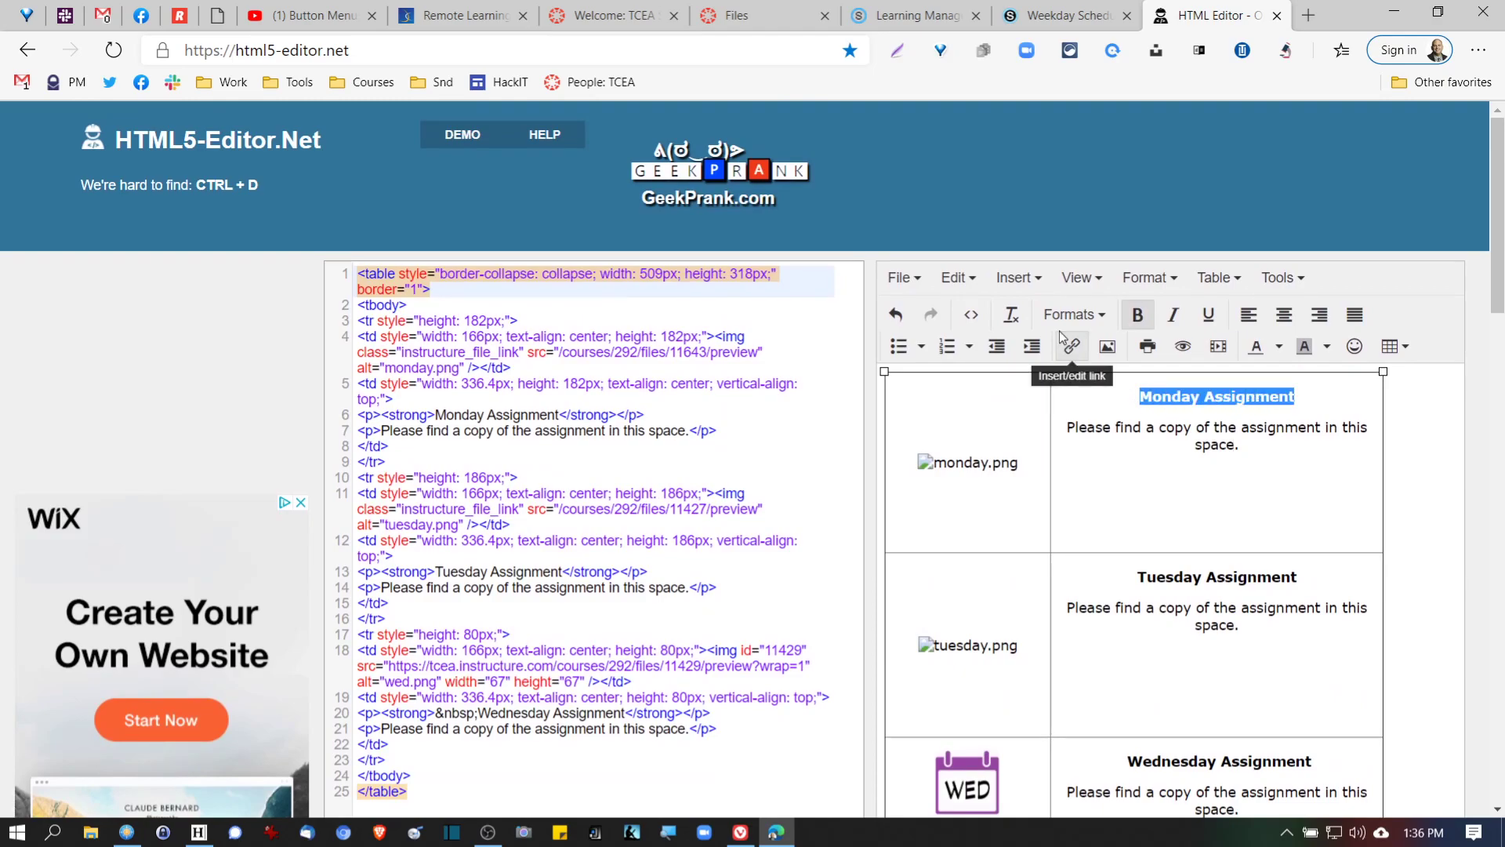
click(1075, 314)
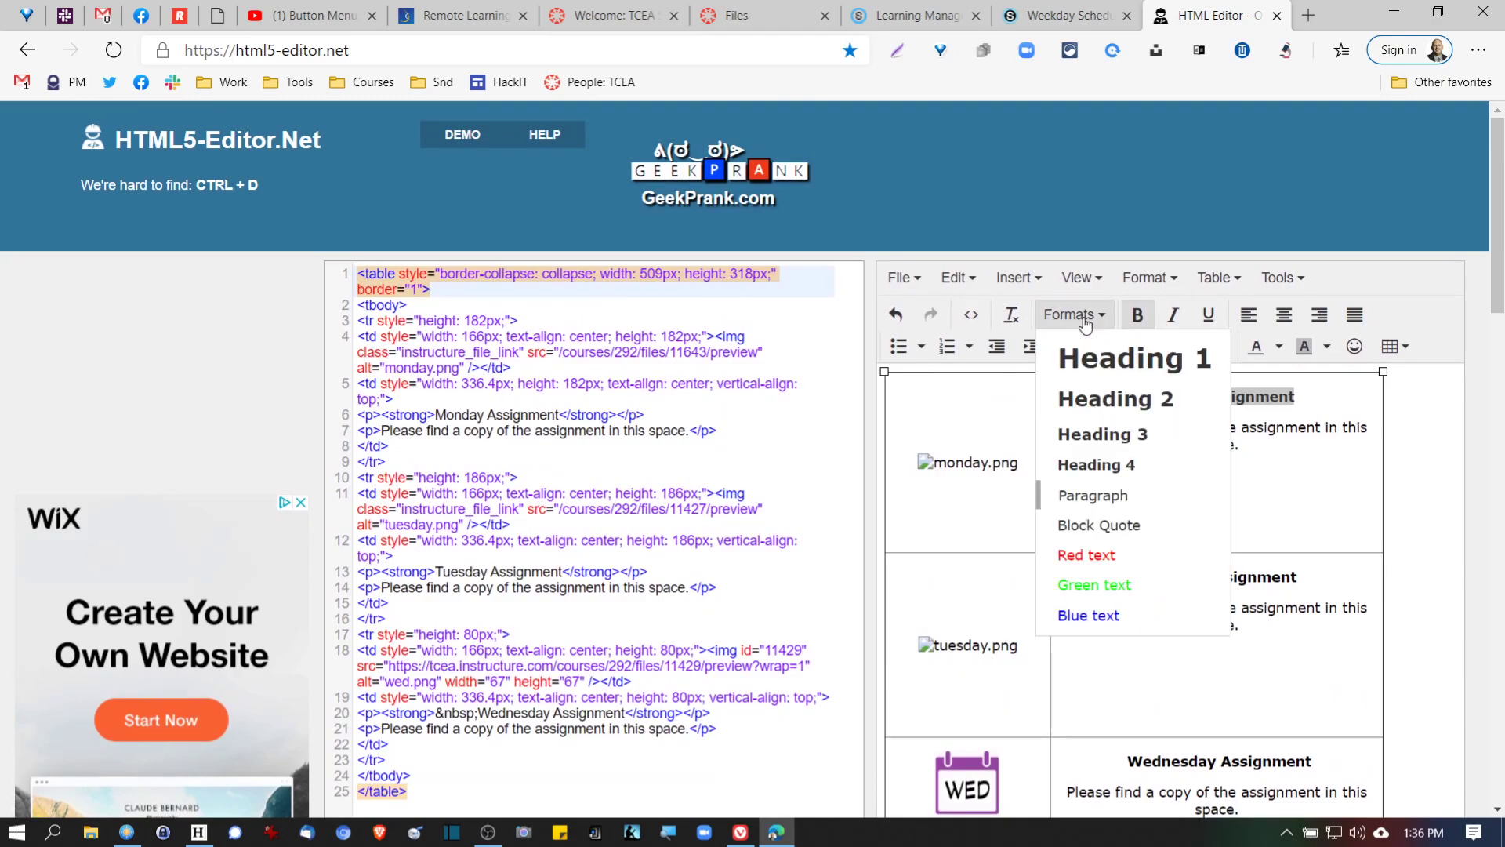
click(1127, 401)
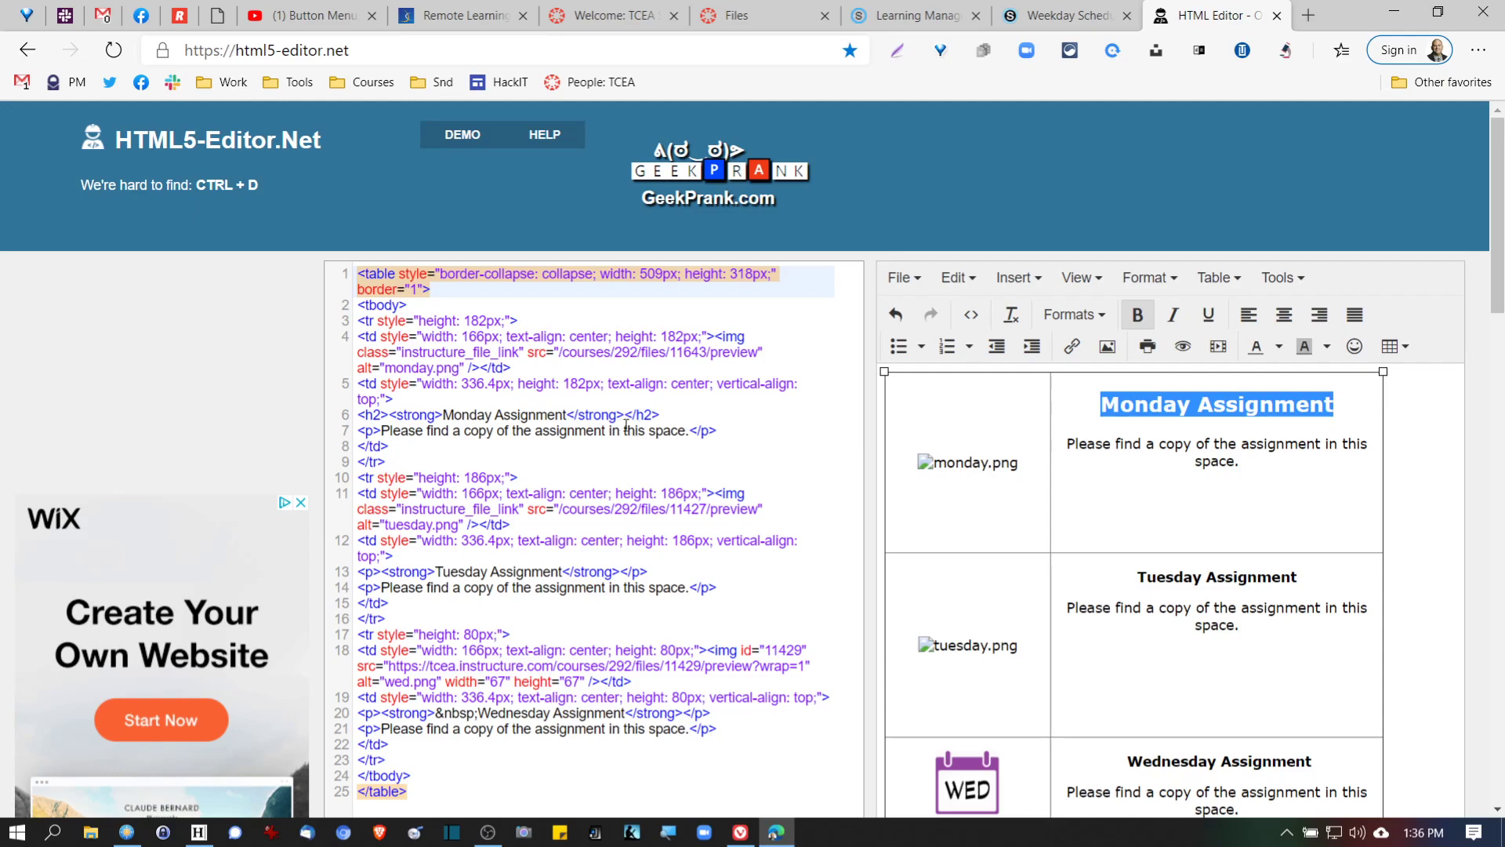
click(1146, 444)
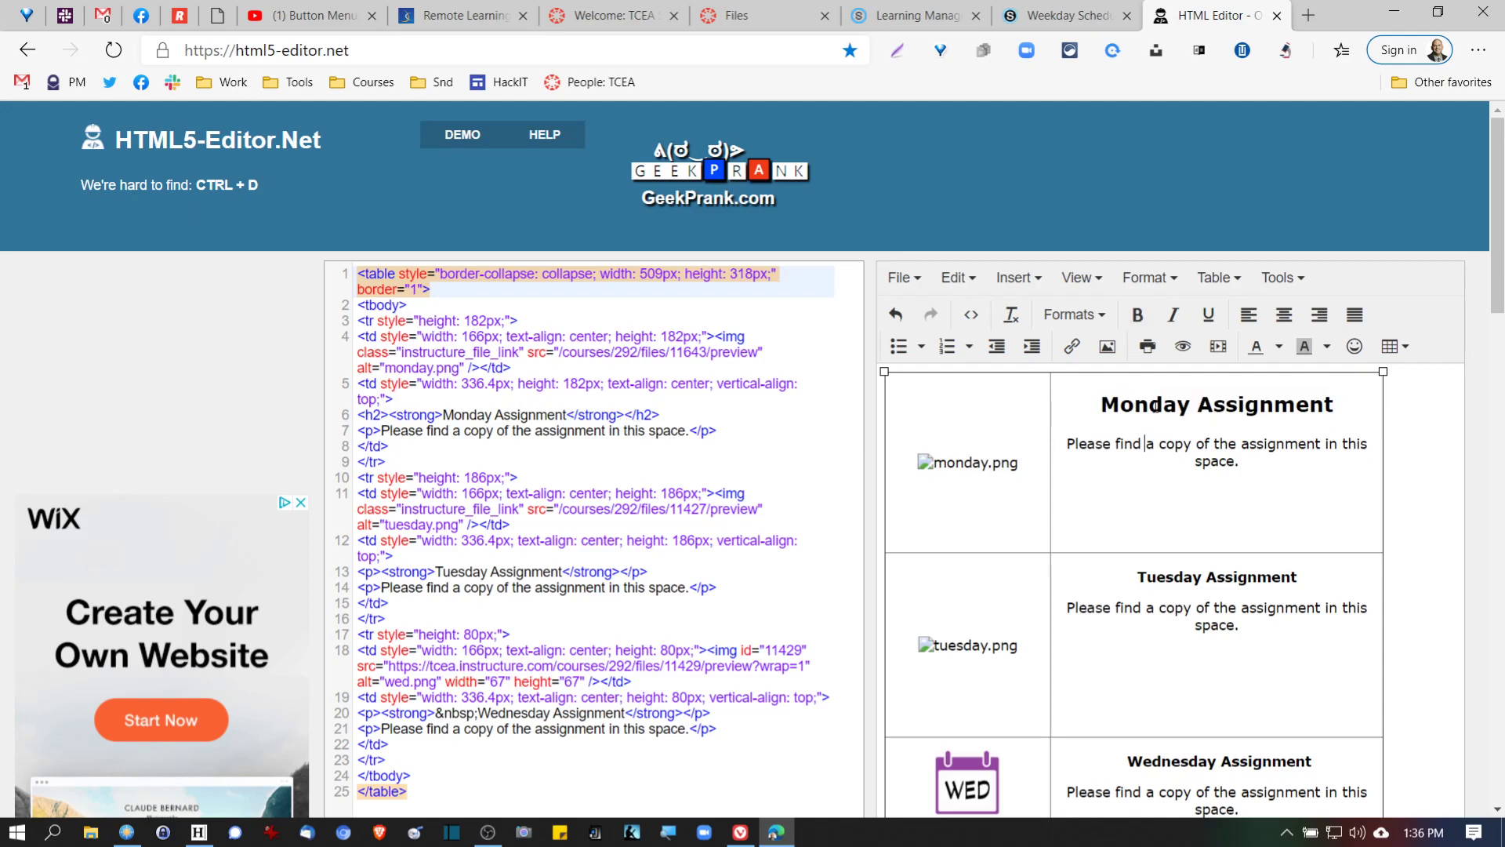
- Examine the Monday title's h2 line in the source code and the WED image in the preview
drag(358, 415, 660, 416)
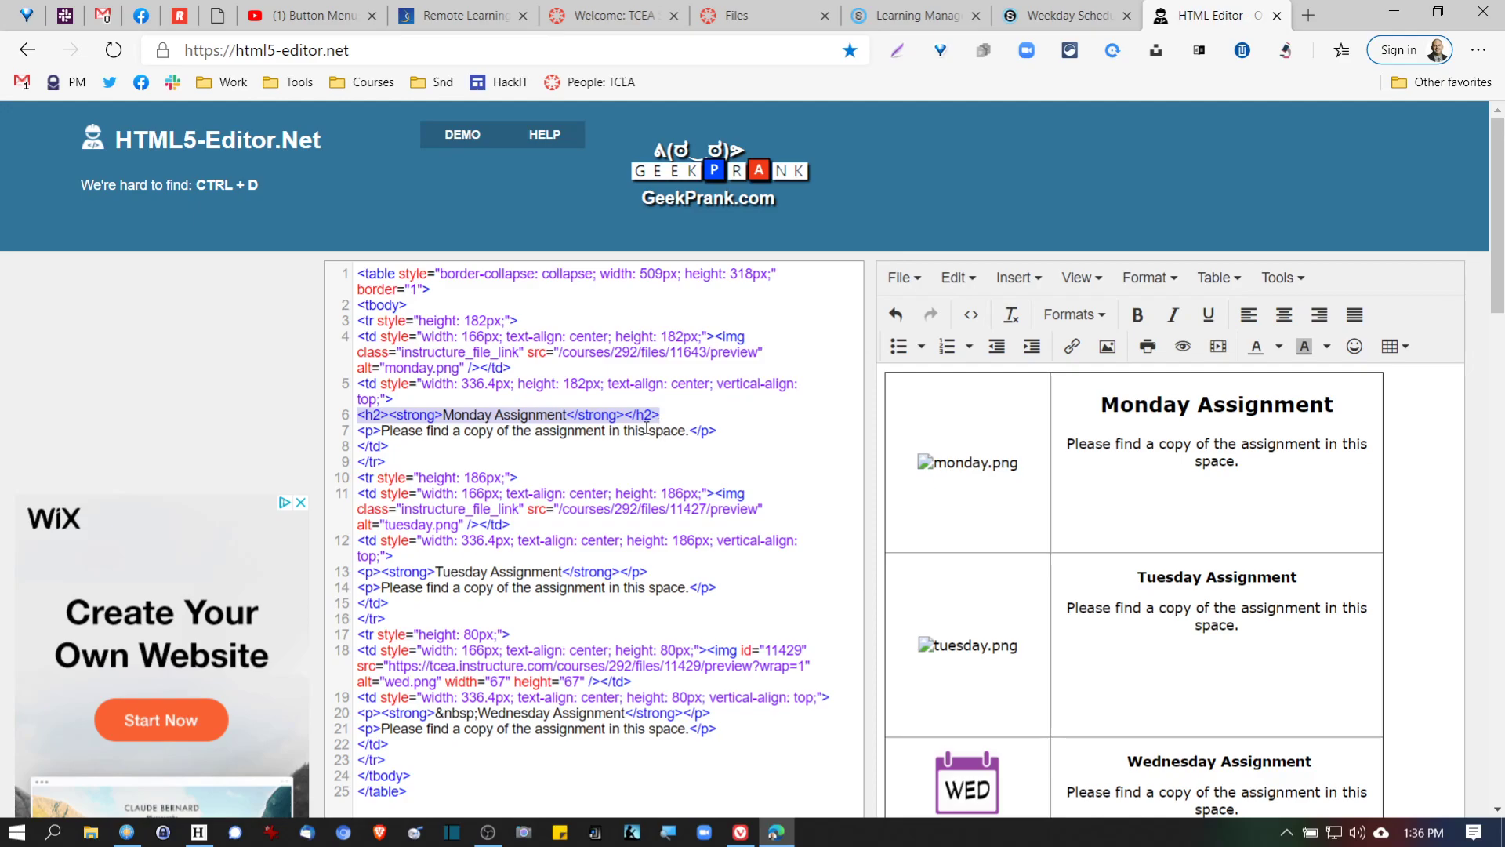
scroll(1012, 470, down, 2)
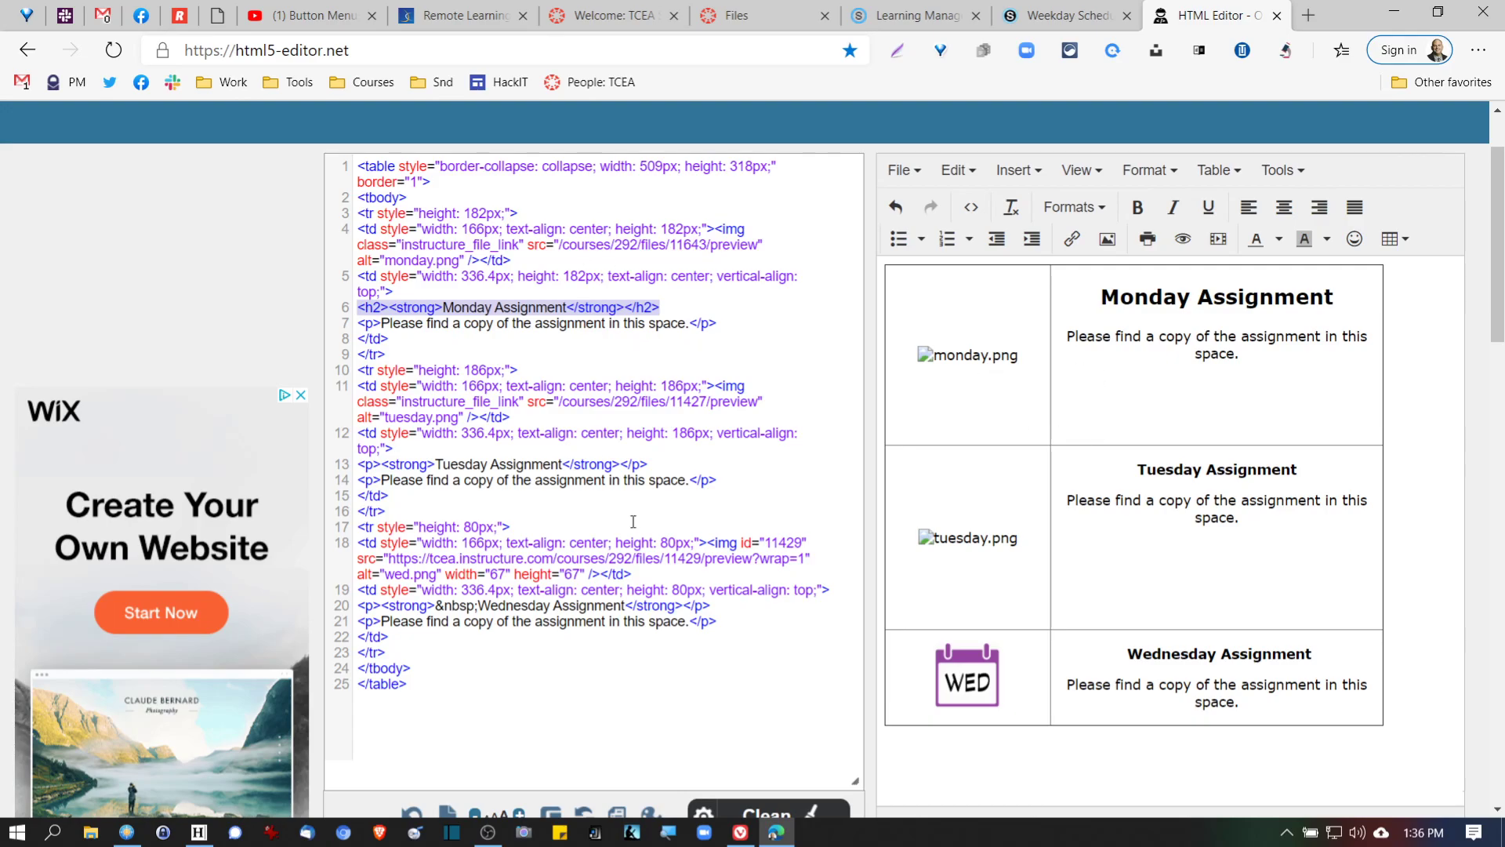
click(986, 676)
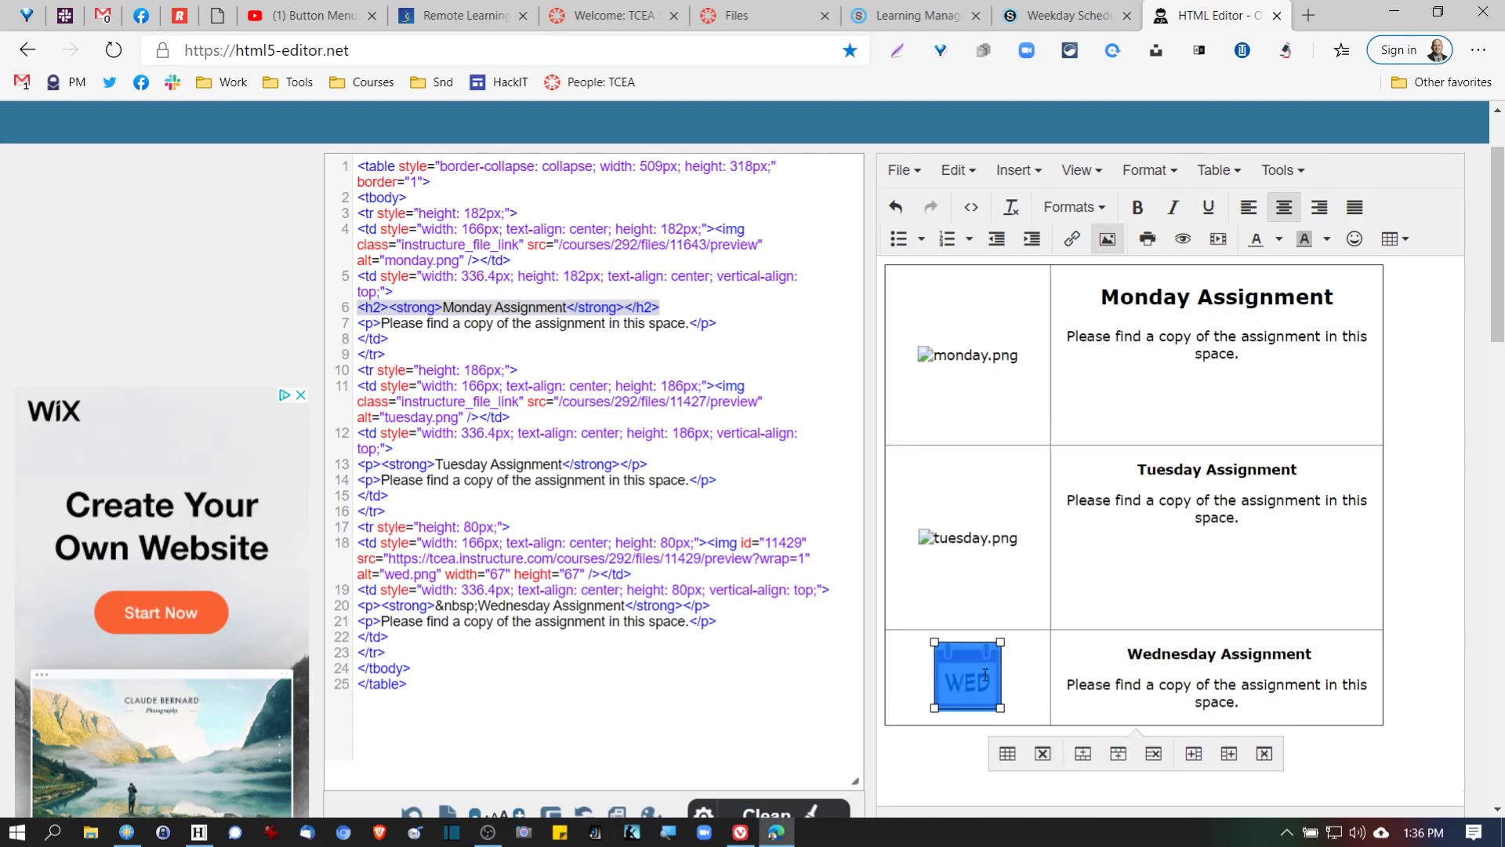
- Select and copy the entire revised table code from the source area
click(757, 332)
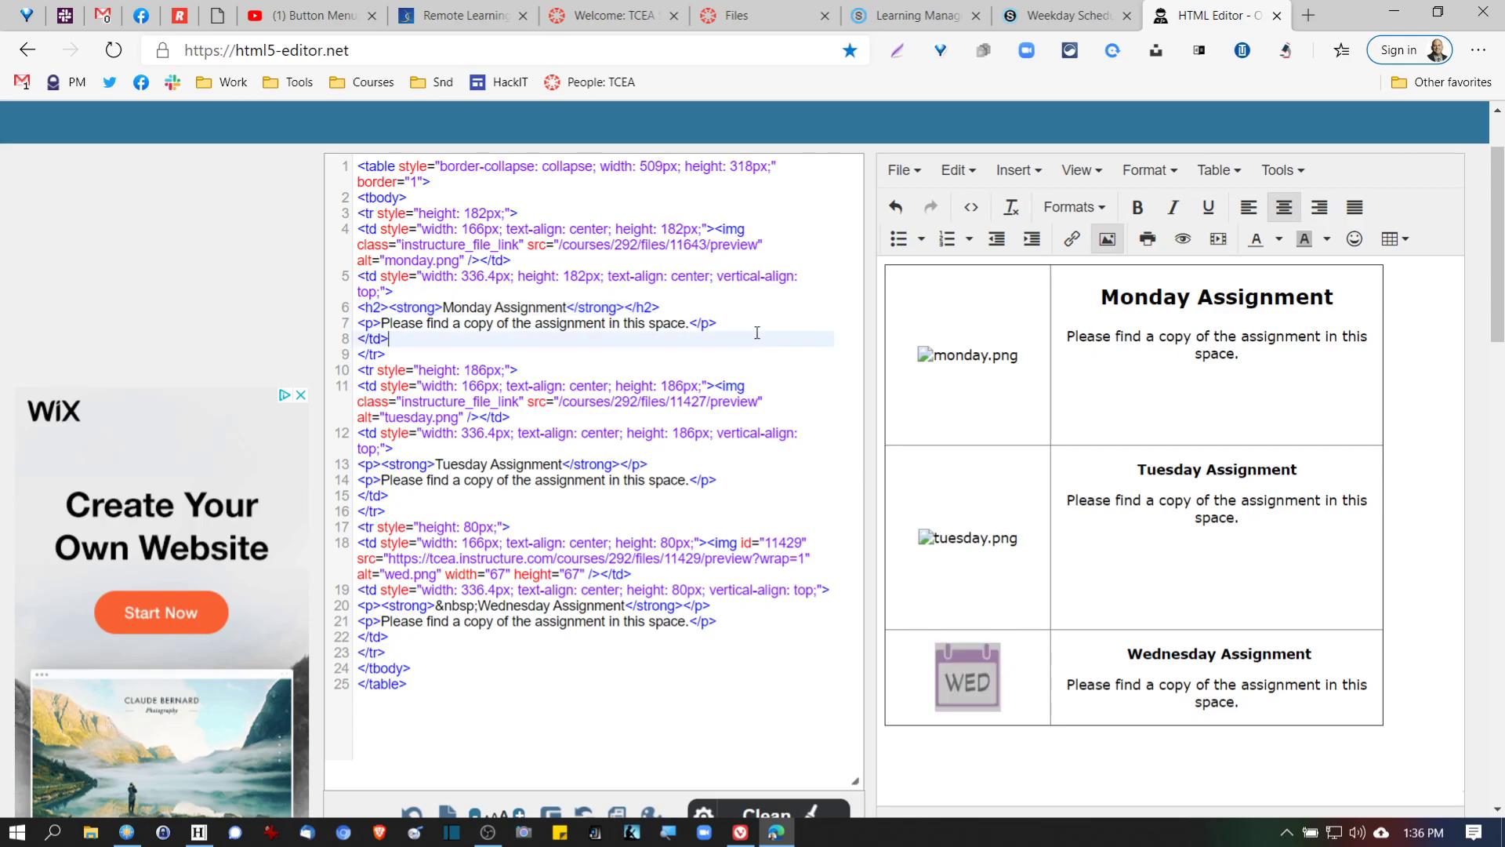
key(ctrl+a)
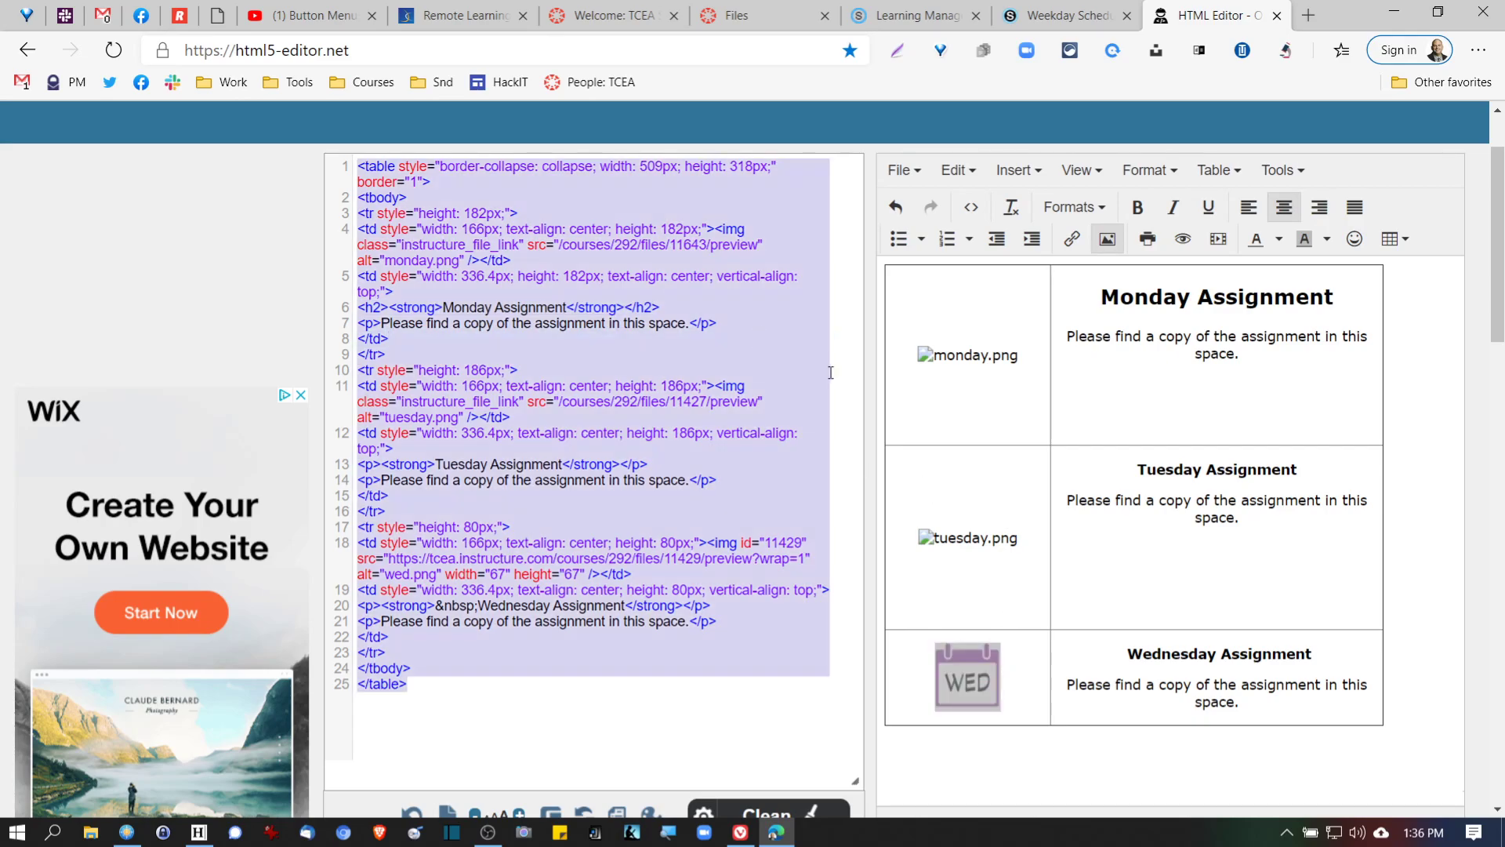
click(789, 400)
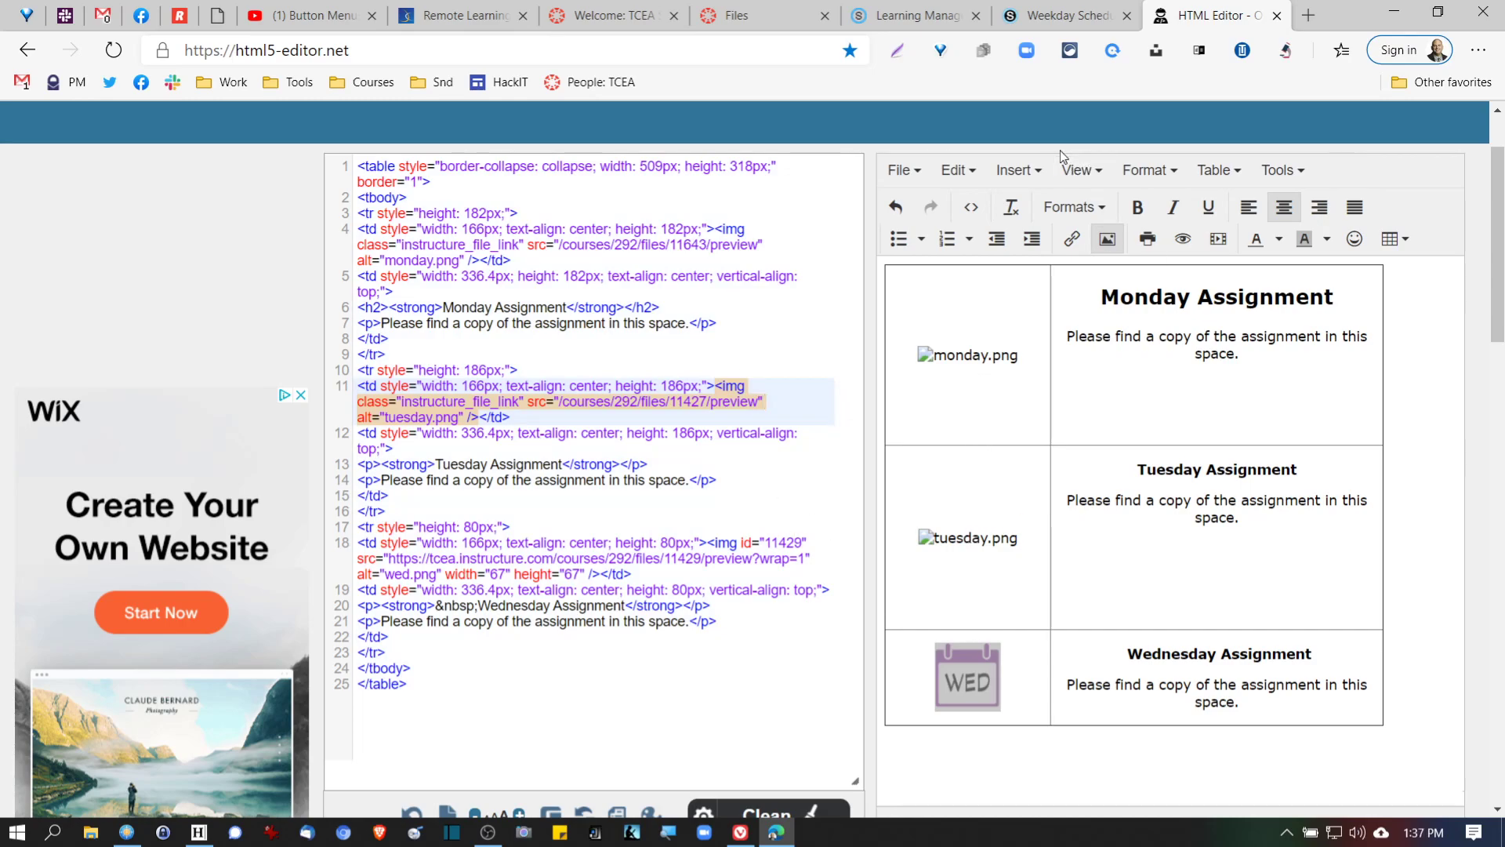
- Switch back to Canvas, replace the Welcome page's HTML with the revised table code and return to the visual editor
click(633, 19)
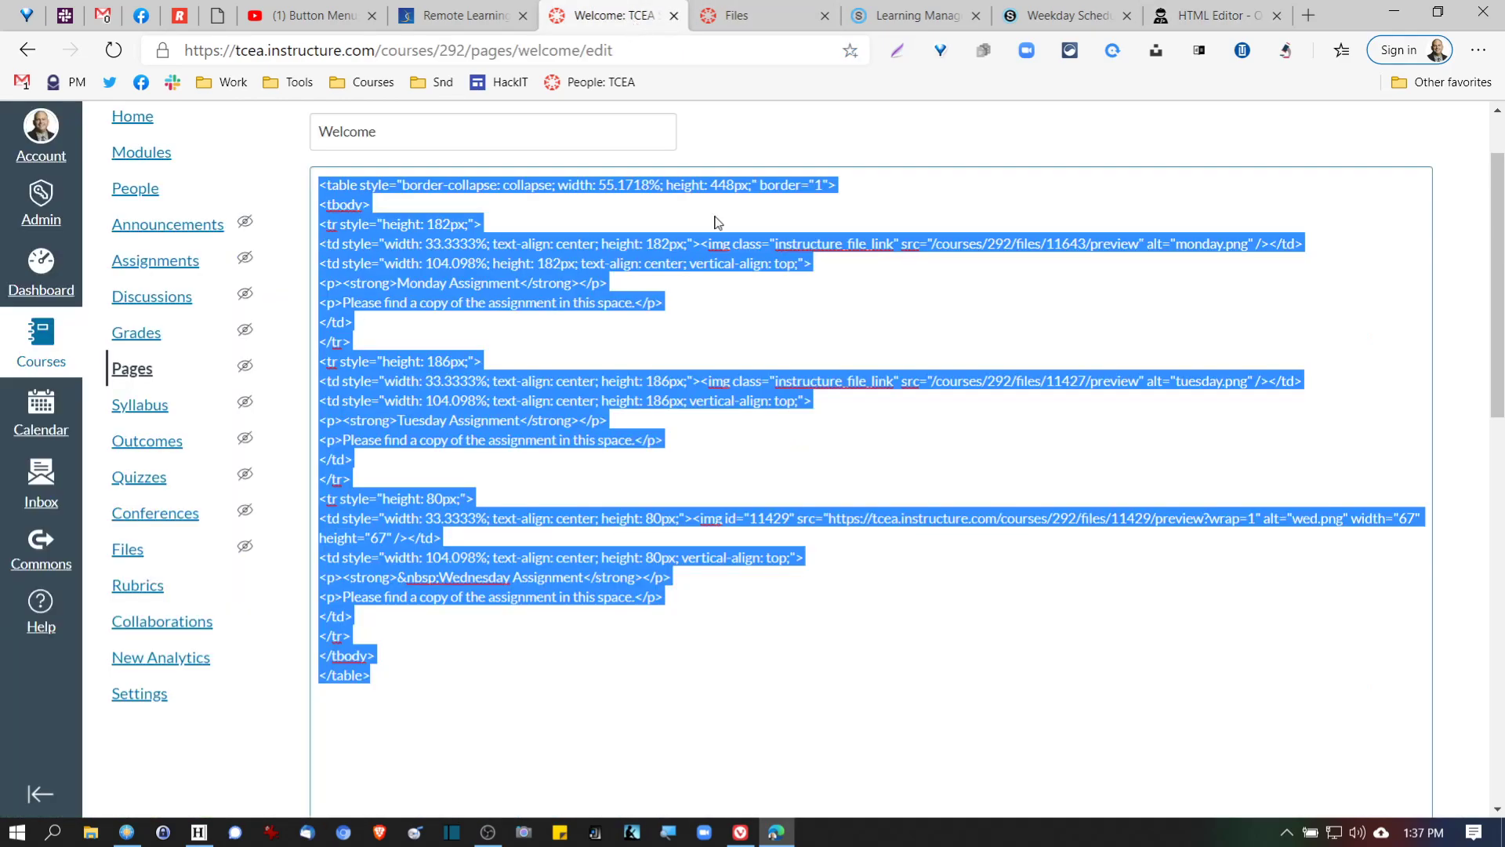
click(824, 324)
scroll(1463, 712, down, 10)
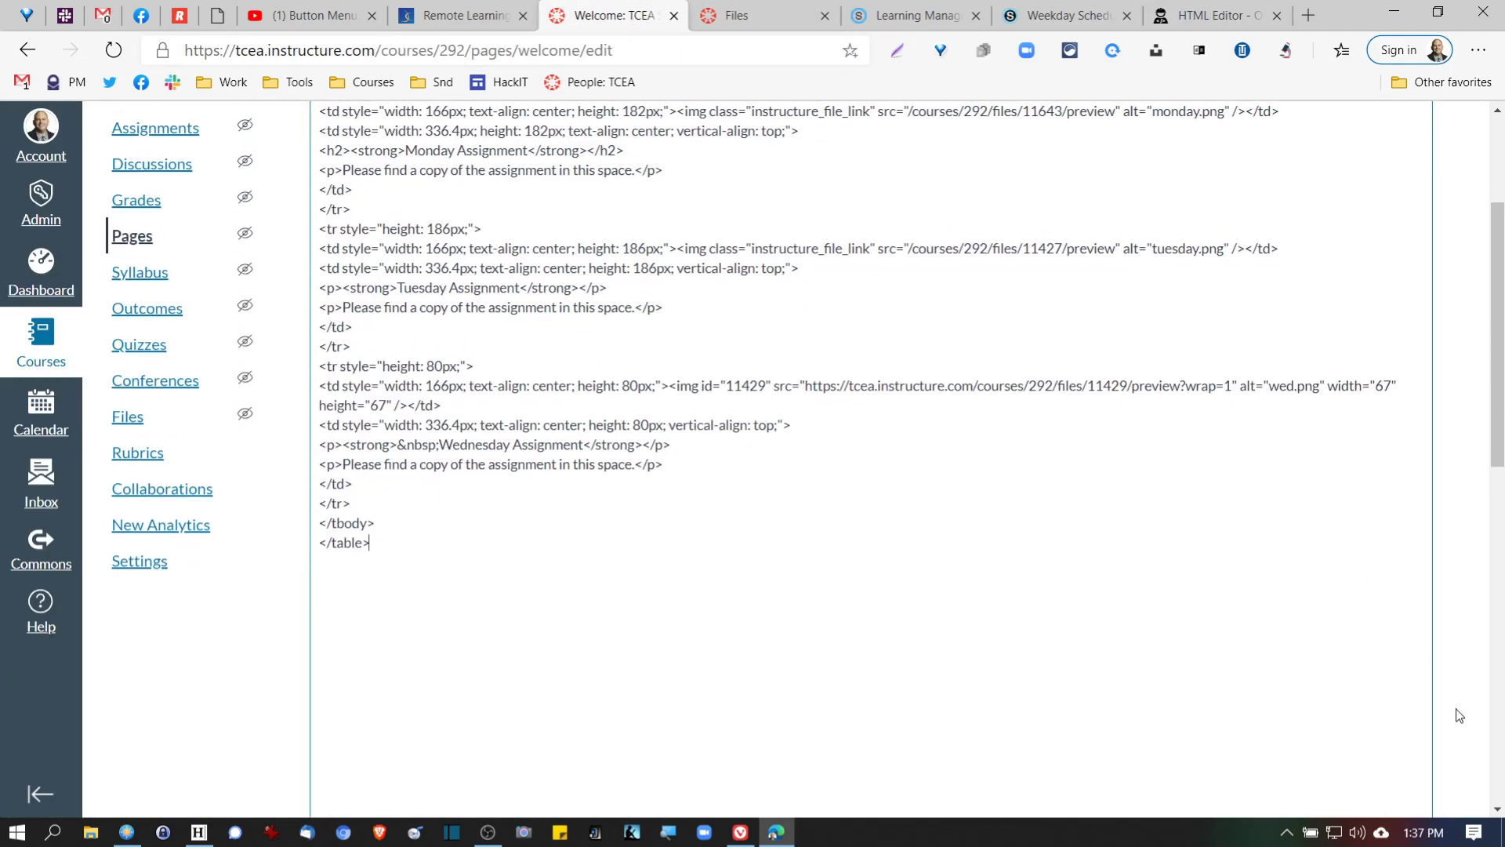
scroll(1460, 715, down, 5)
click(1410, 576)
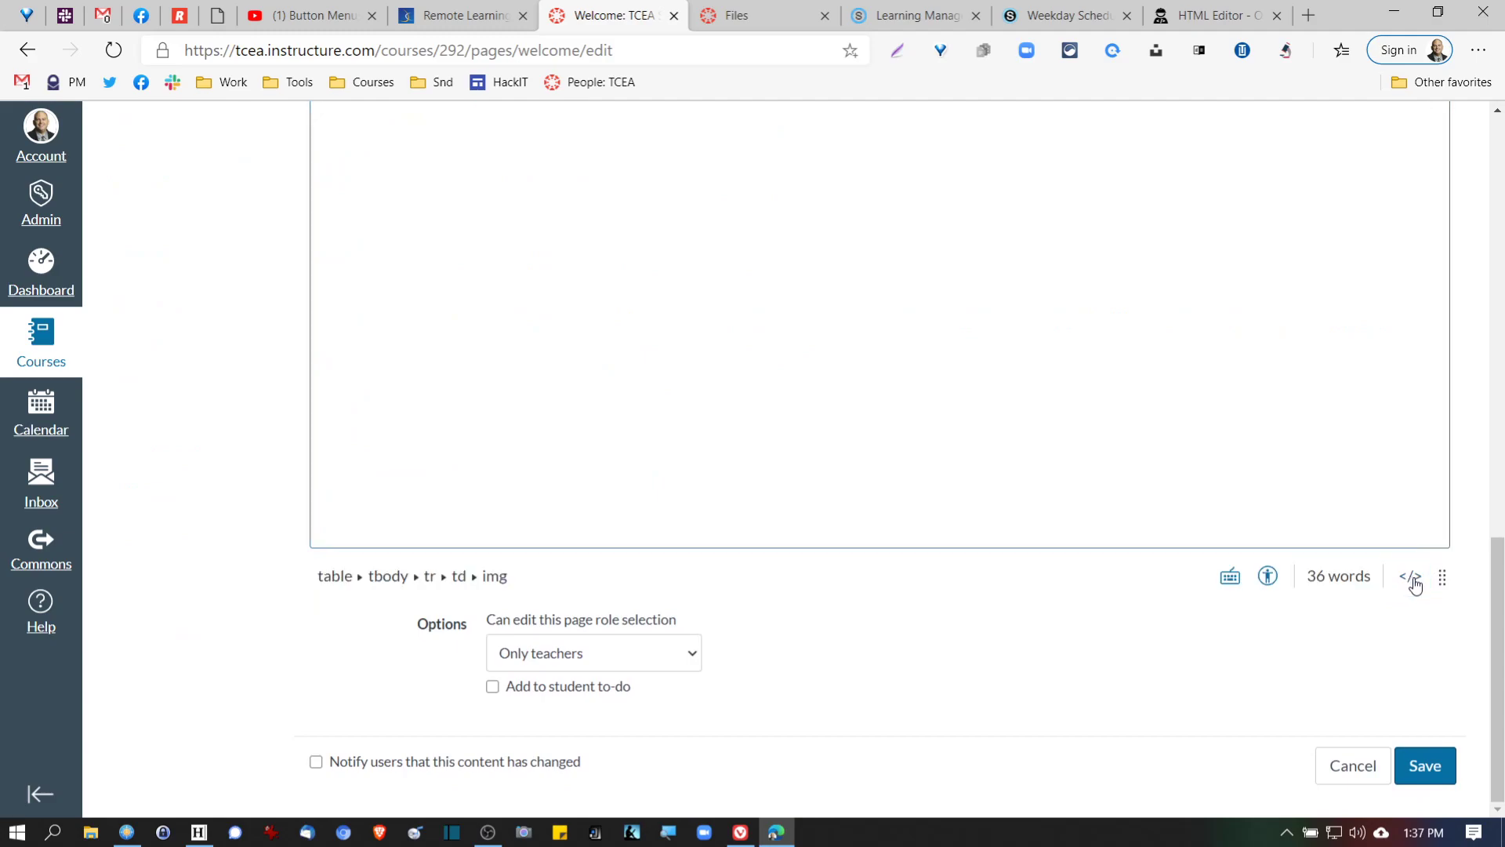
- Check the updated table in the editor and save the Welcome page
scroll(958, 529, up, 10)
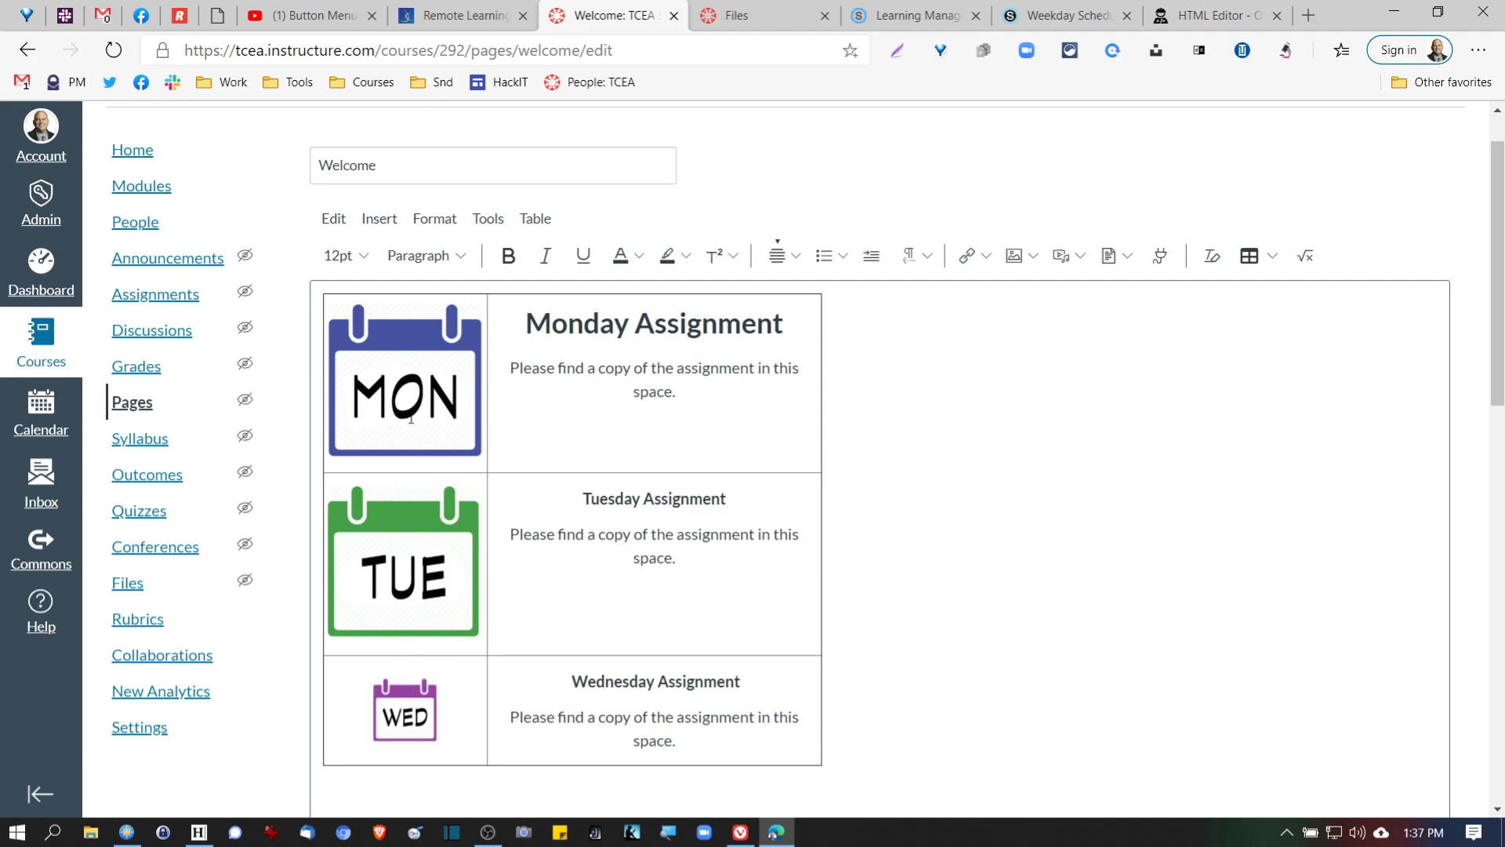
scroll(1025, 618, down, 10)
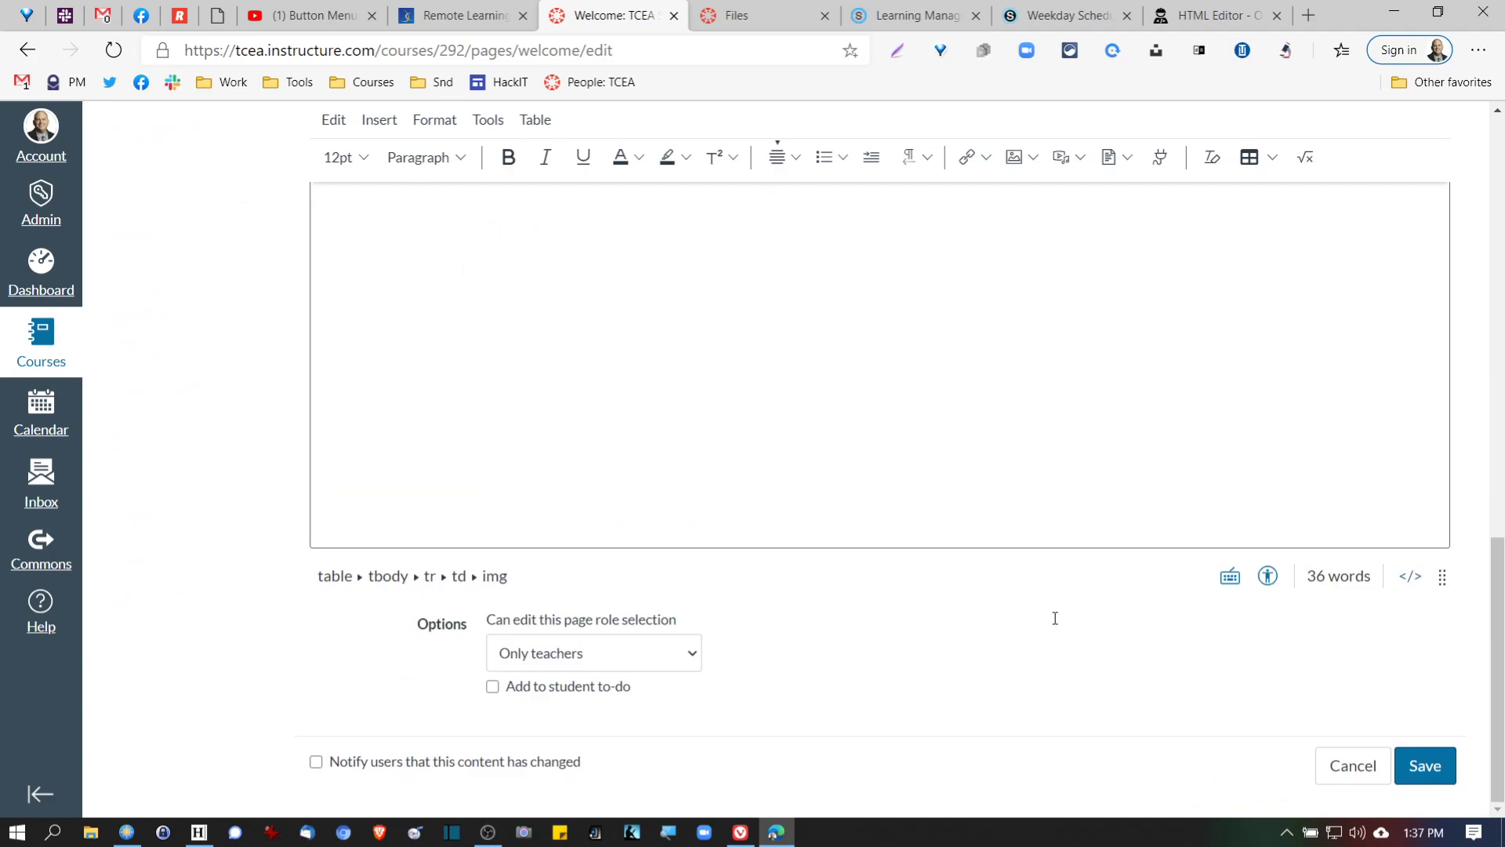
click(1443, 776)
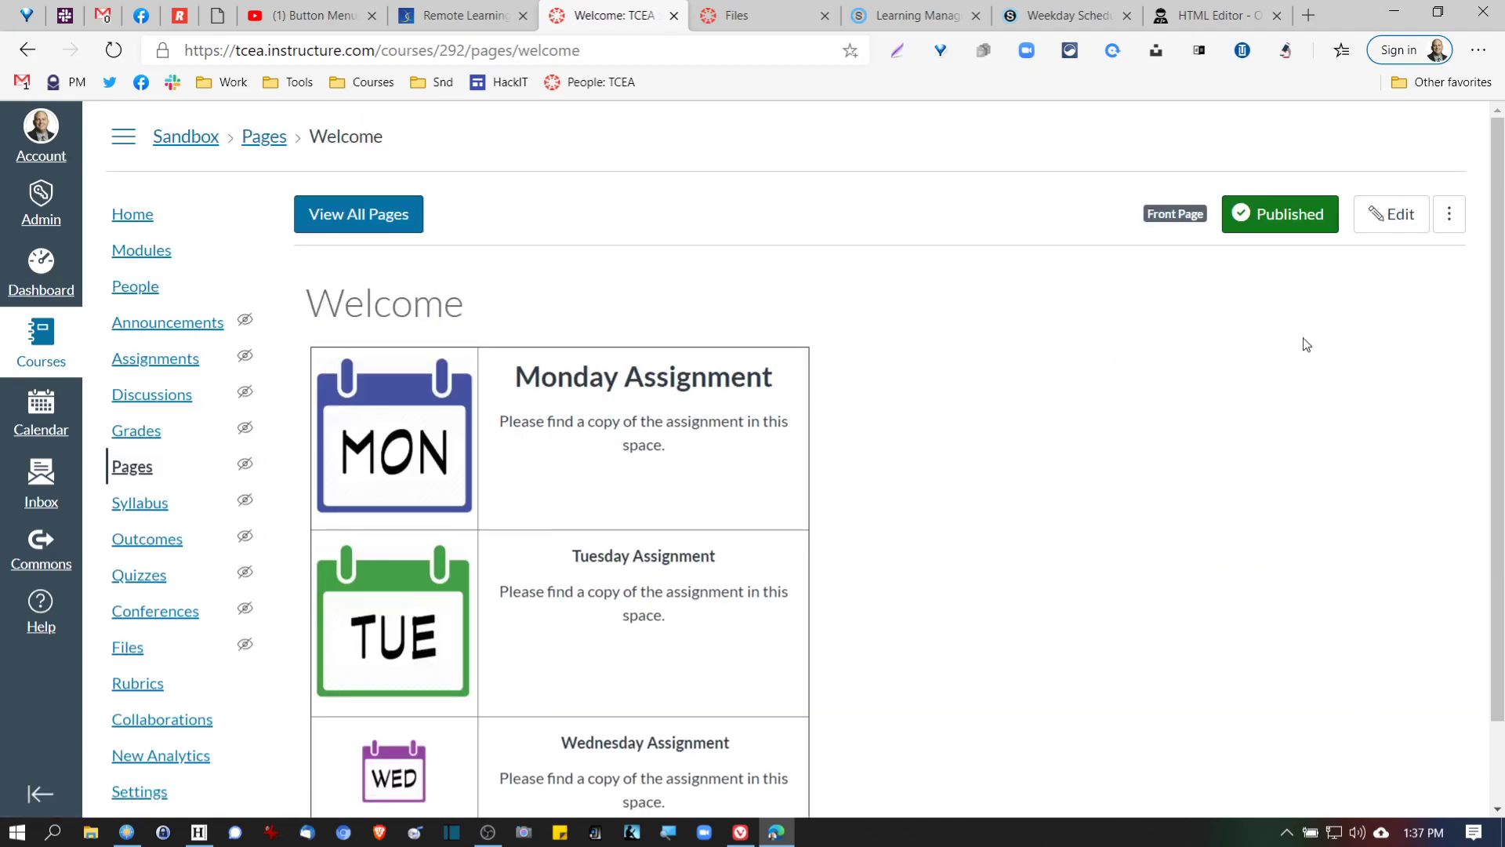
- Reopen the Welcome page for editing and enlarge the content area until the Monday and Tuesday rows are fully visible
click(1389, 213)
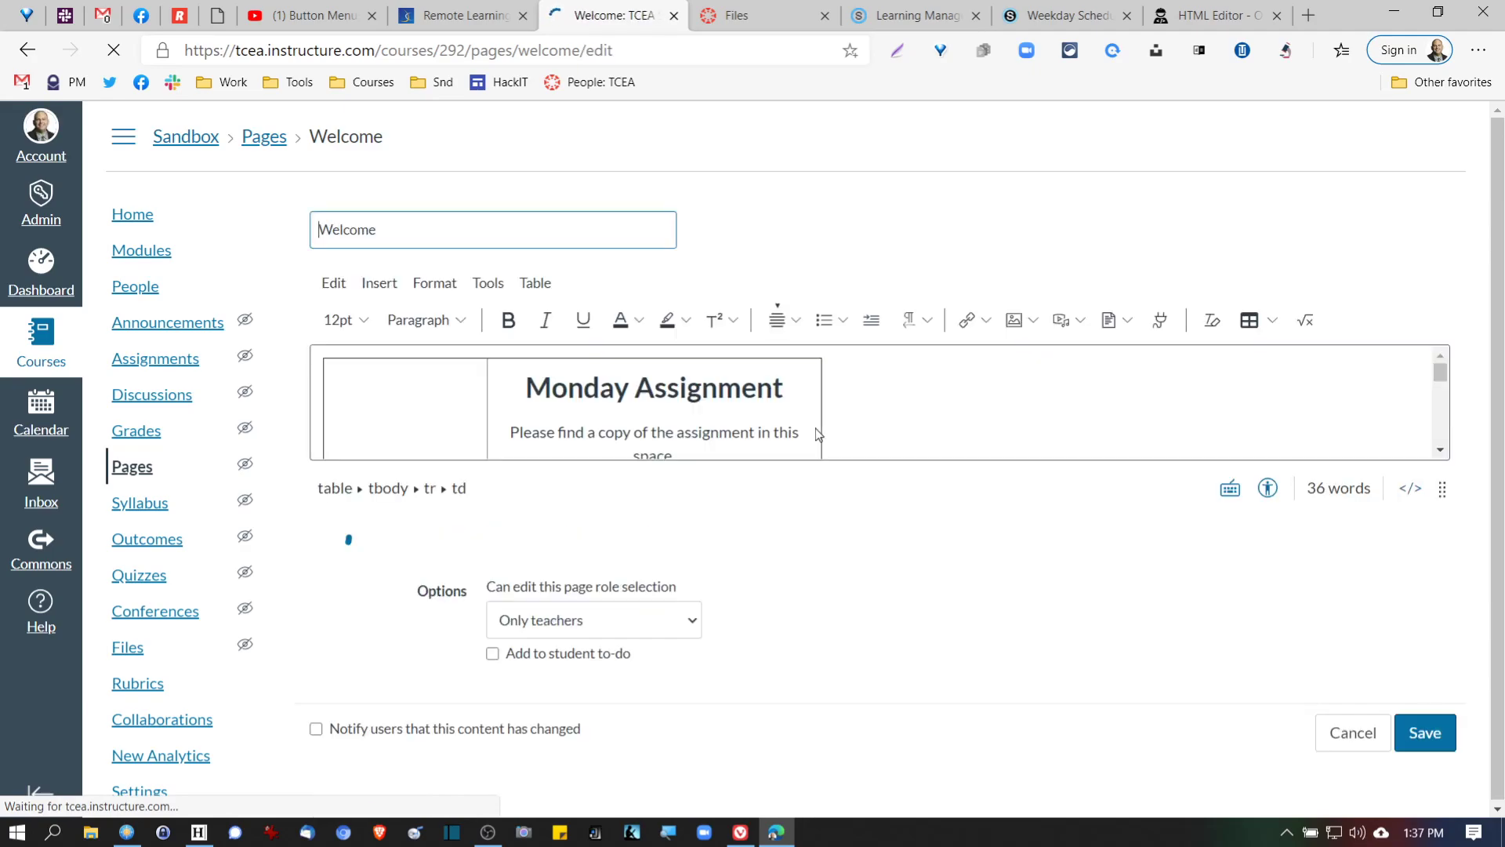
click(1027, 587)
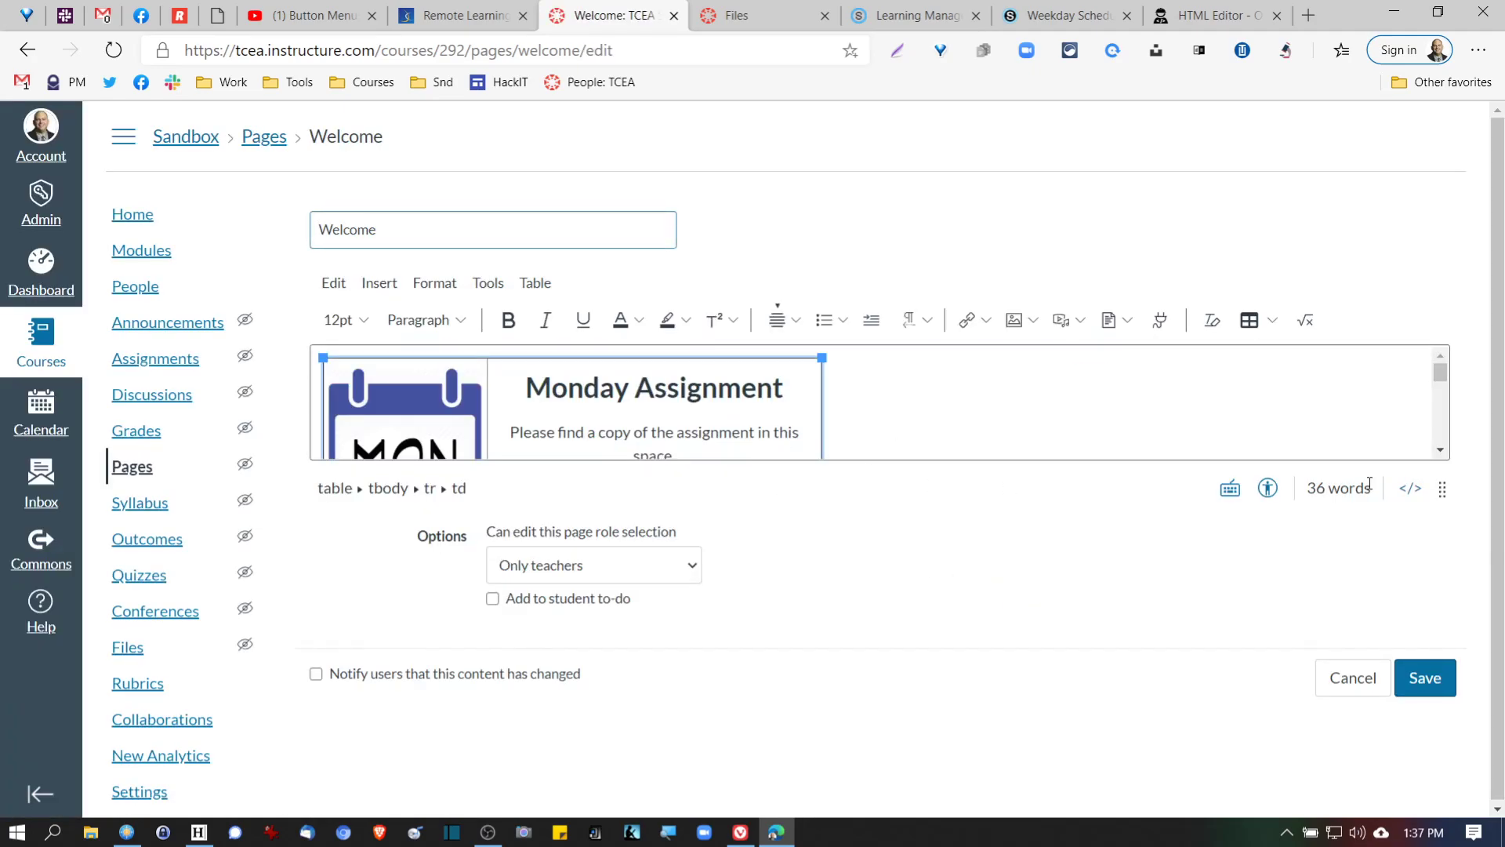
drag(1441, 488, 1442, 799)
scroll(1127, 551, up, 1)
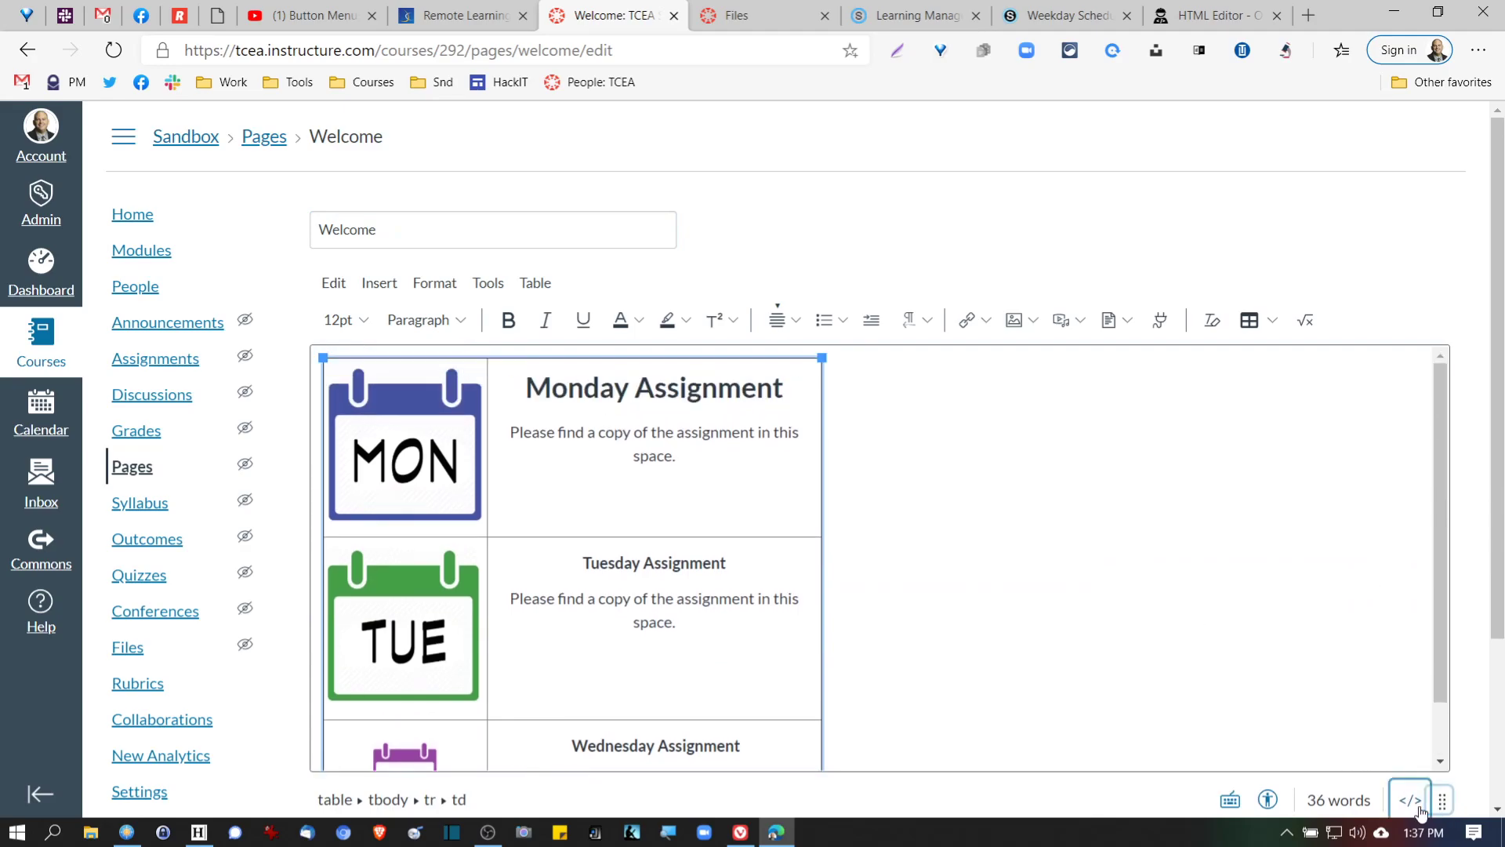
- Copy the Welcome page's entire HTML from Canvas, switch to HTML5-Editor.net and replace all of its code with it
click(1411, 800)
key(ctrl+a)
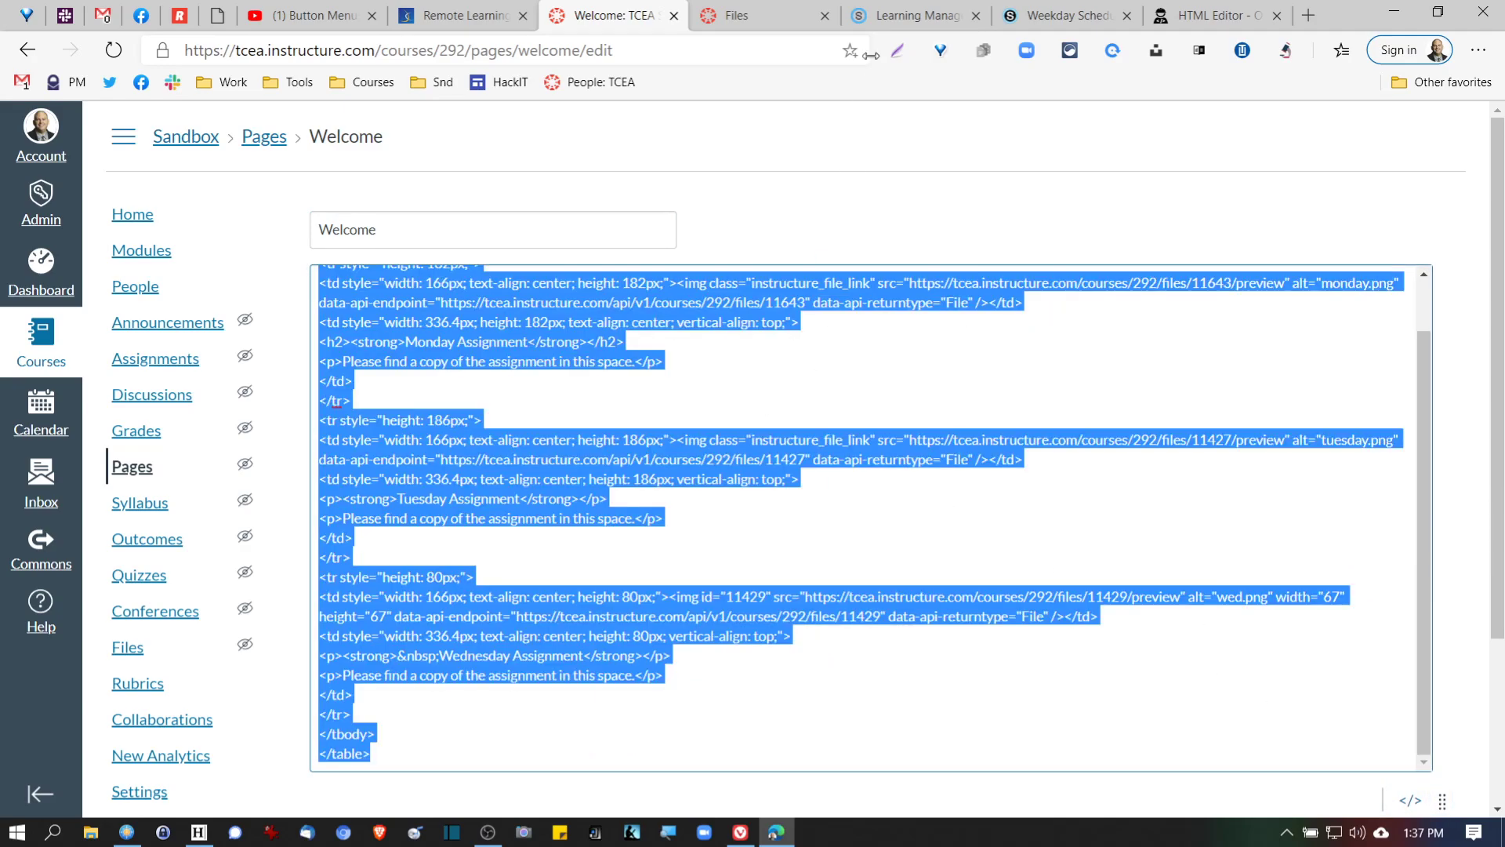
click(1210, 16)
key(ctrl+a)
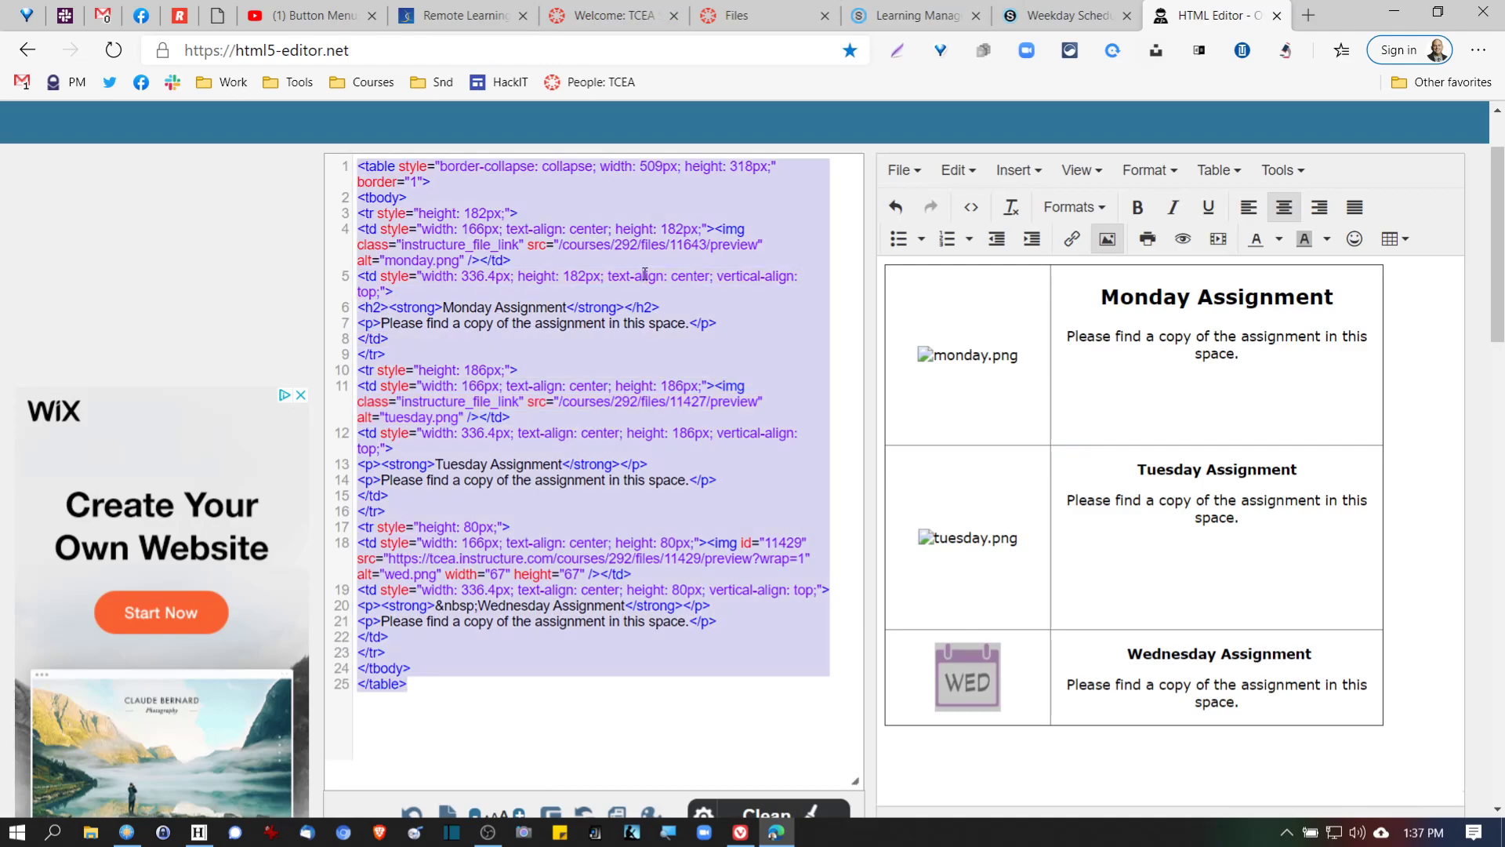
key(ctrl+v)
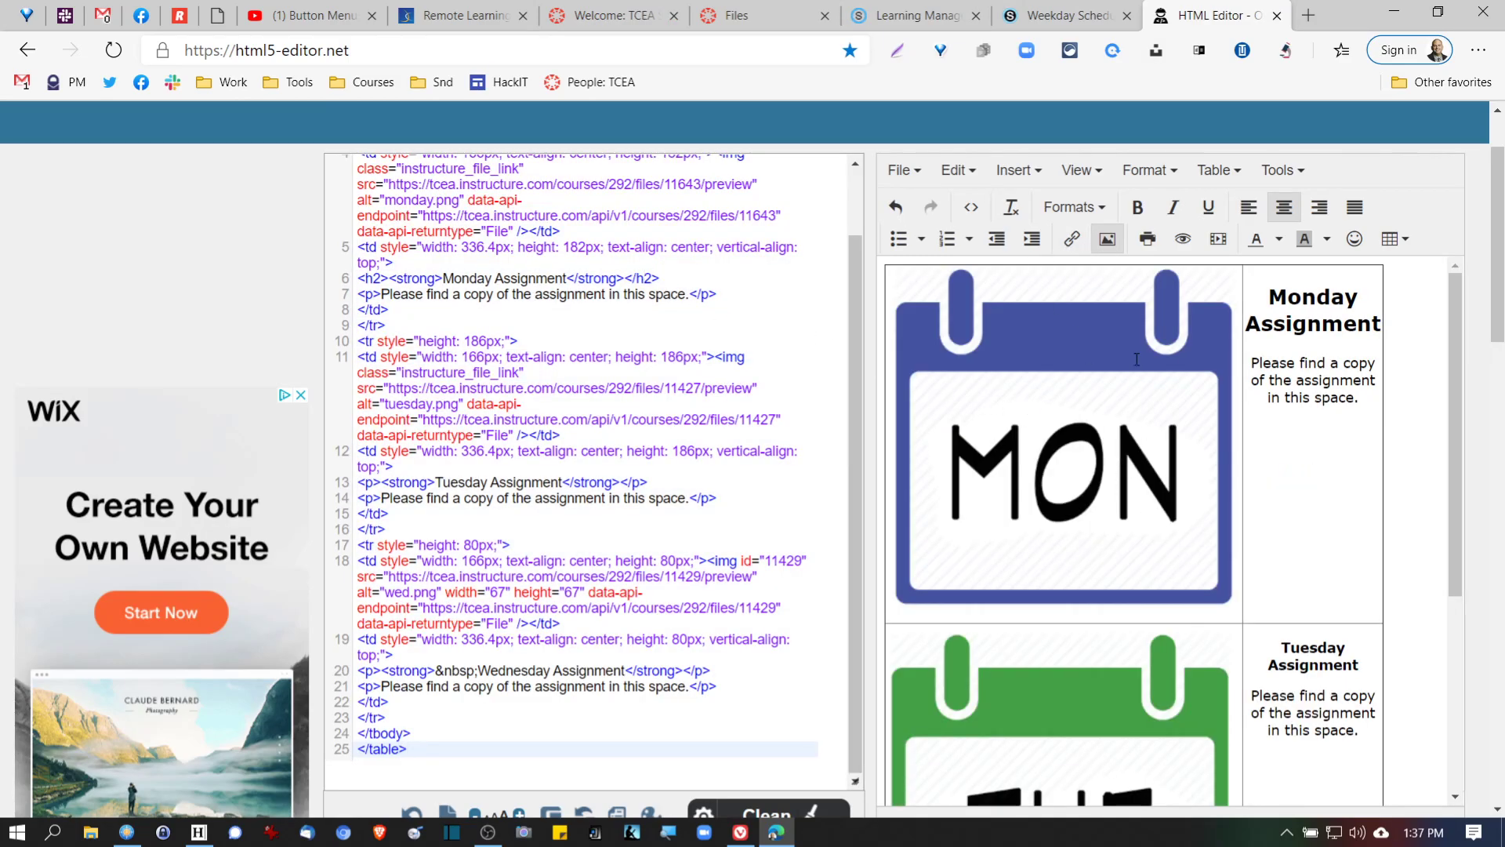
- Compare the Monday, Tuesday and Wednesday image sizes in the preview and examine the Wednesday row's code
scroll(1122, 563, down, 4)
scroll(1113, 562, up, 3)
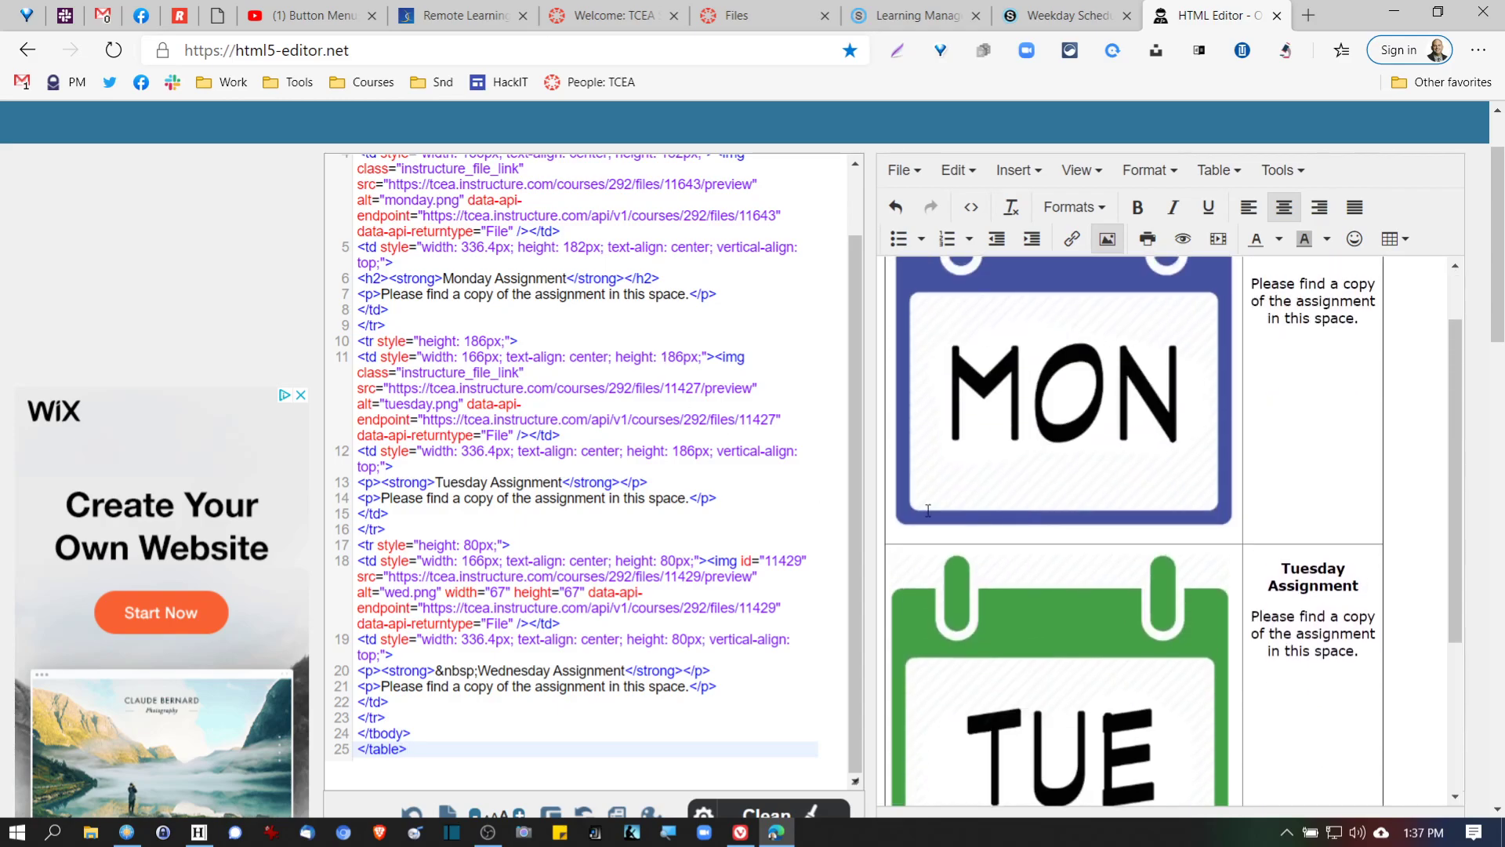
scroll(1019, 549, down, 3)
click(1062, 715)
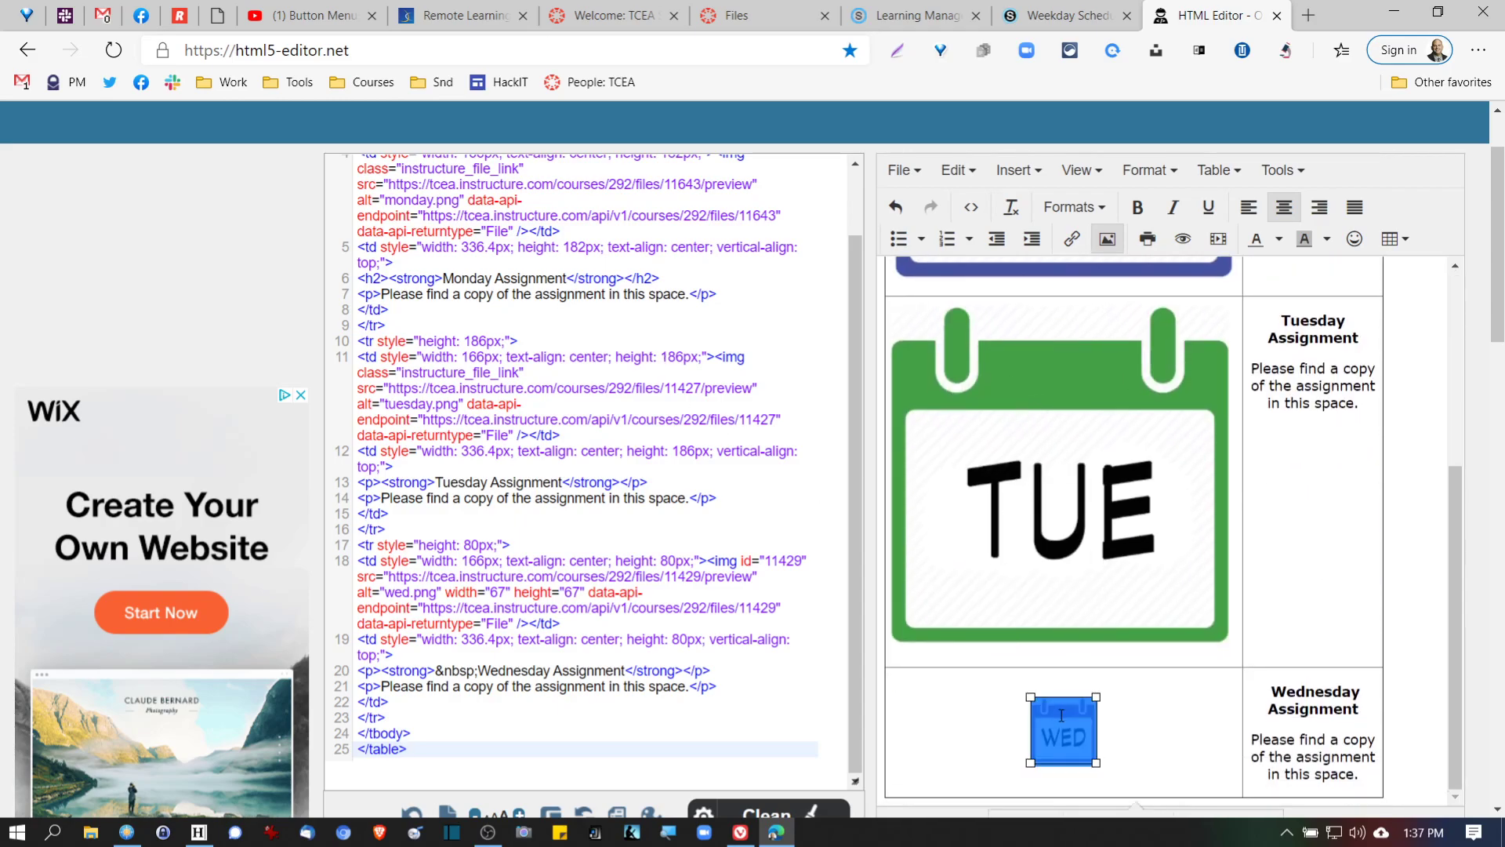
click(627, 641)
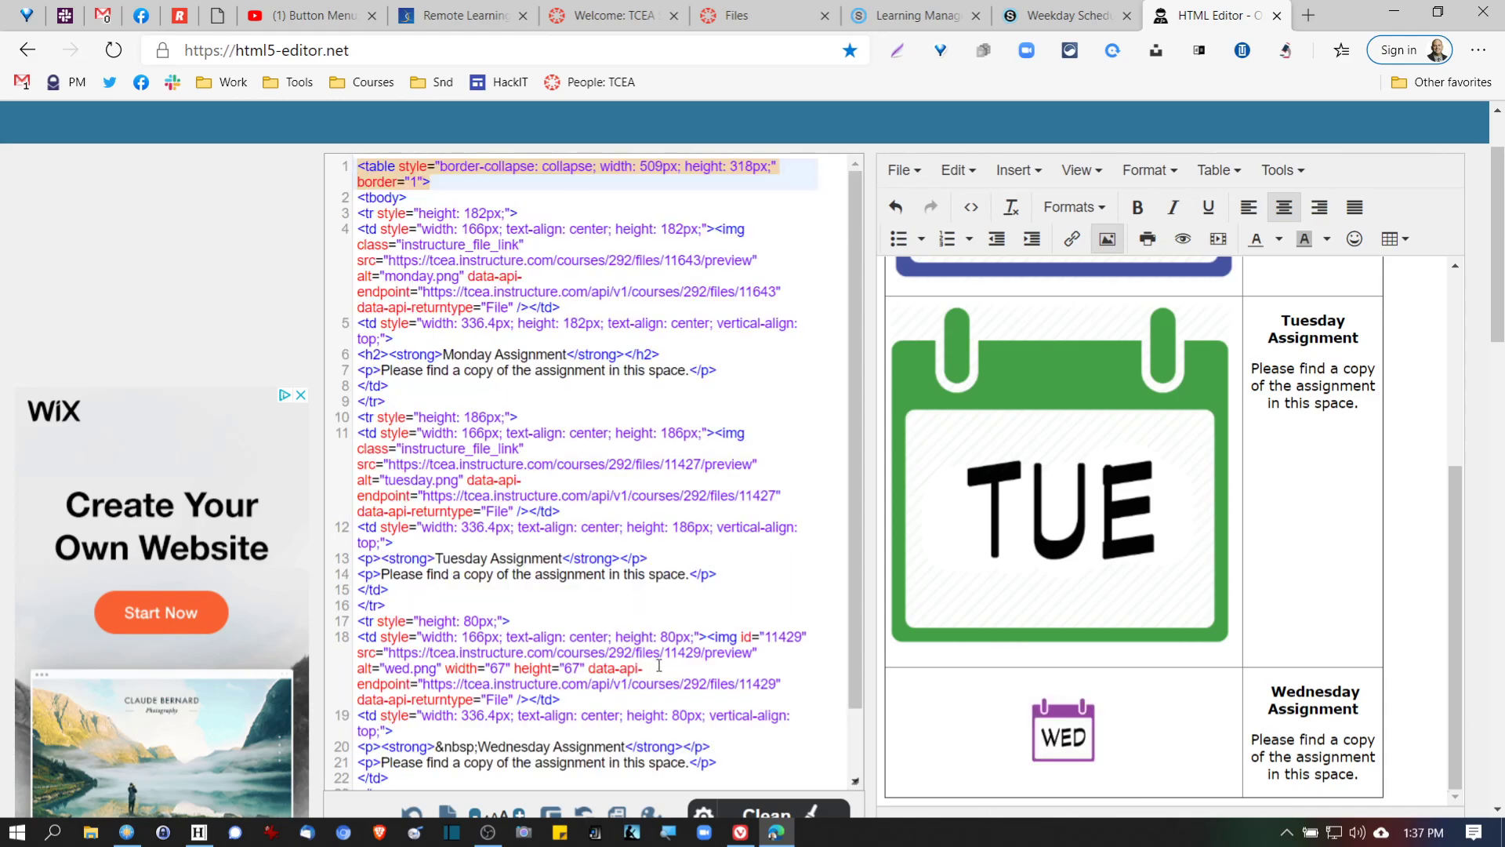
click(628, 639)
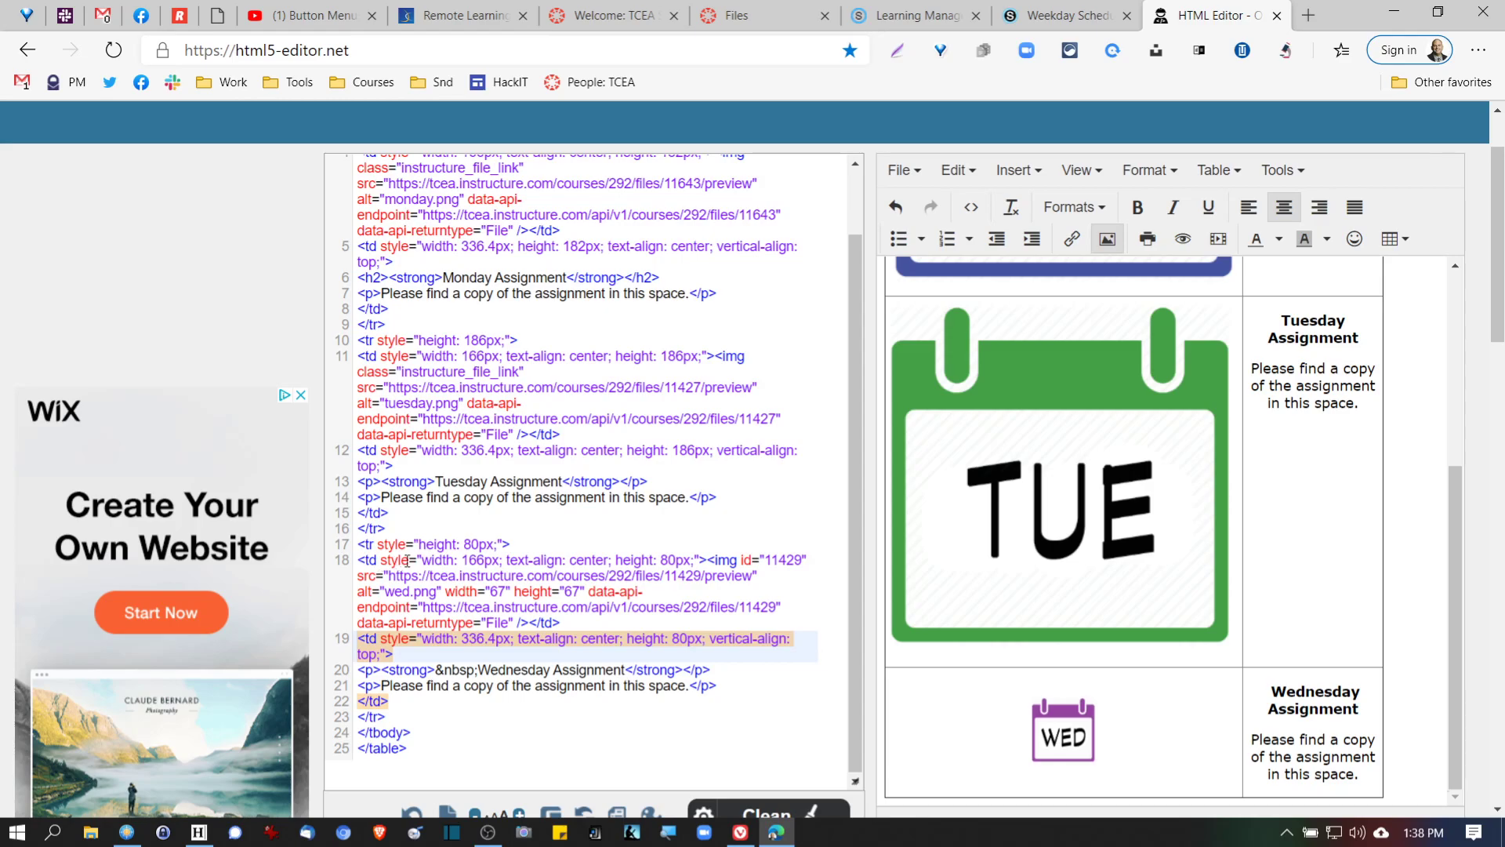
- Set the width of the Wednesday row's image cell to 152px in the table code
click(480, 558)
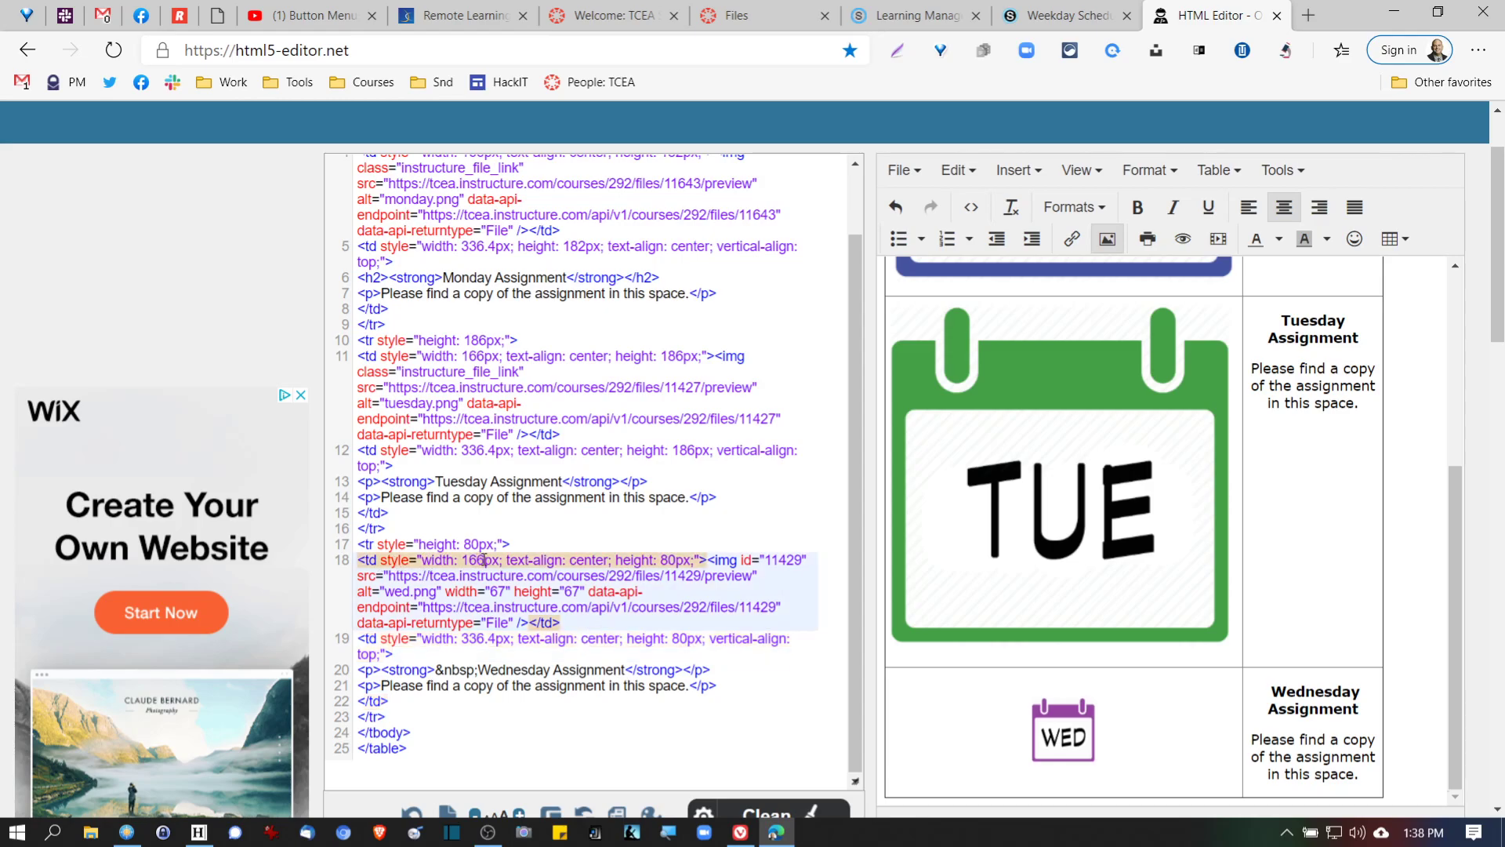
drag(485, 562, 473, 562)
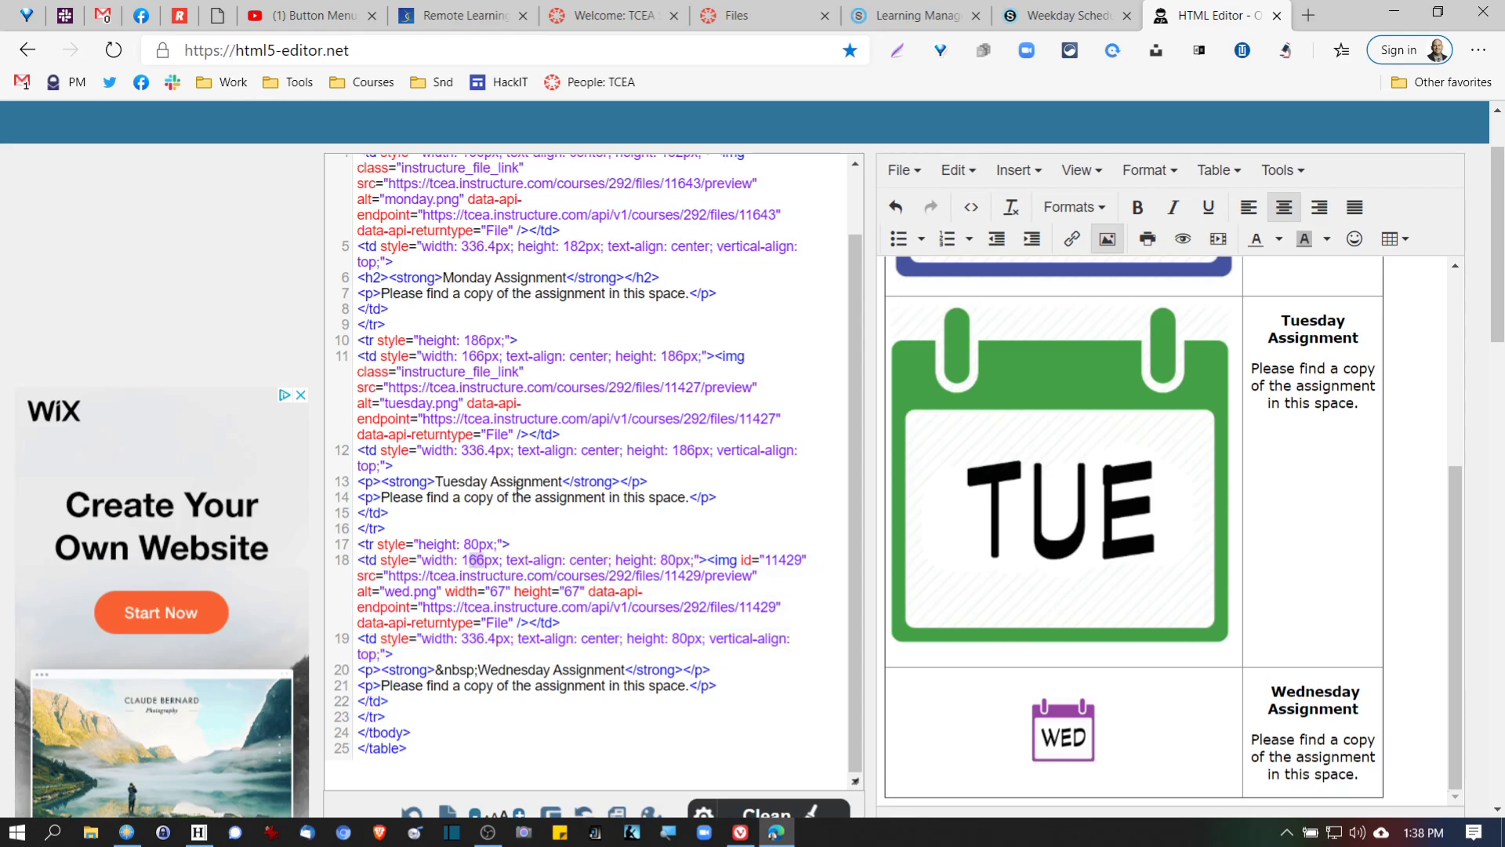
key(BackSpace)
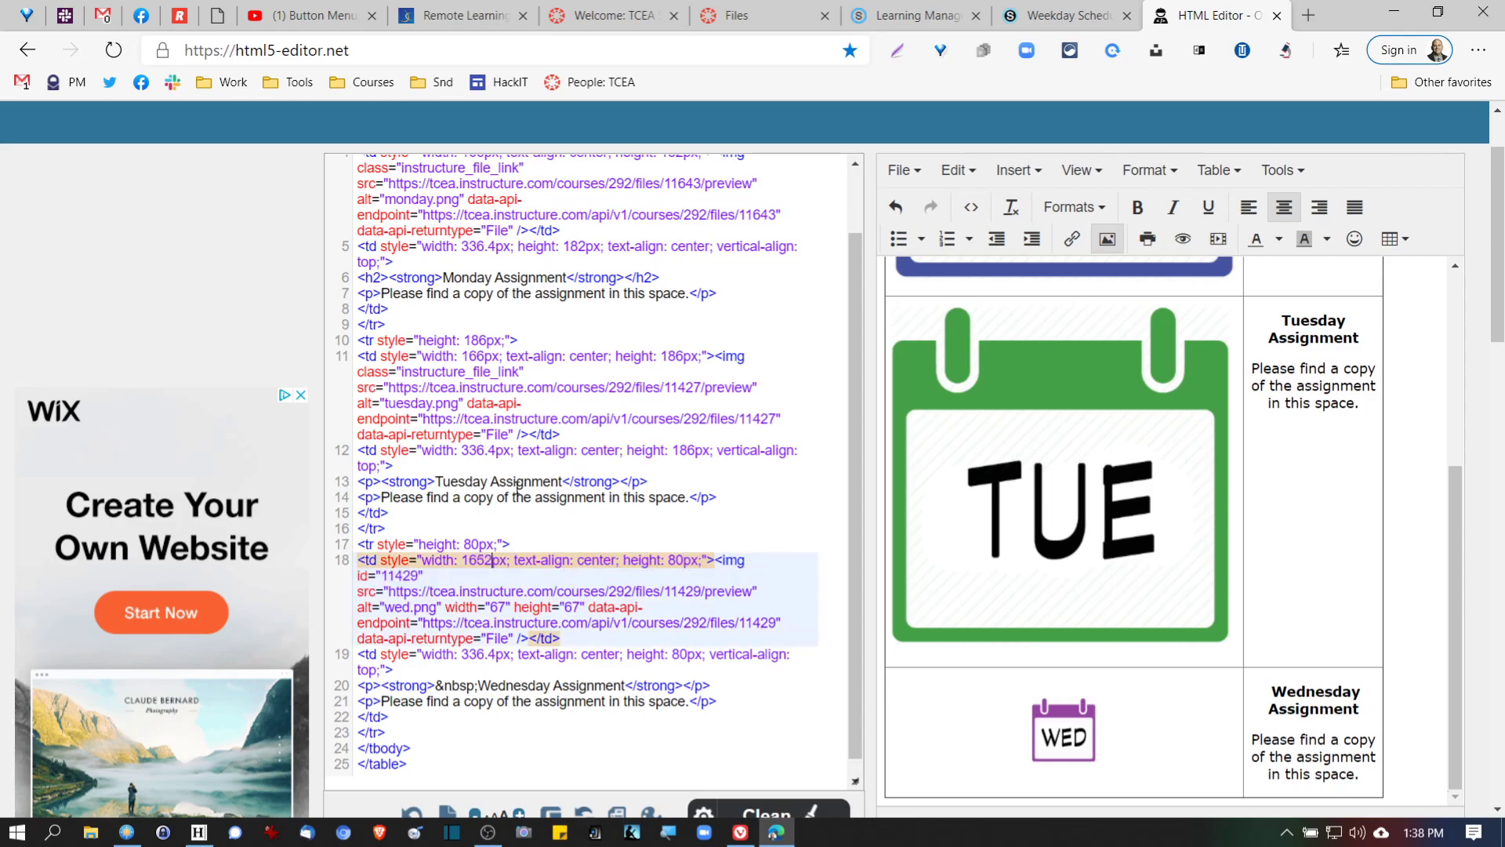
text(52)
key(Return)
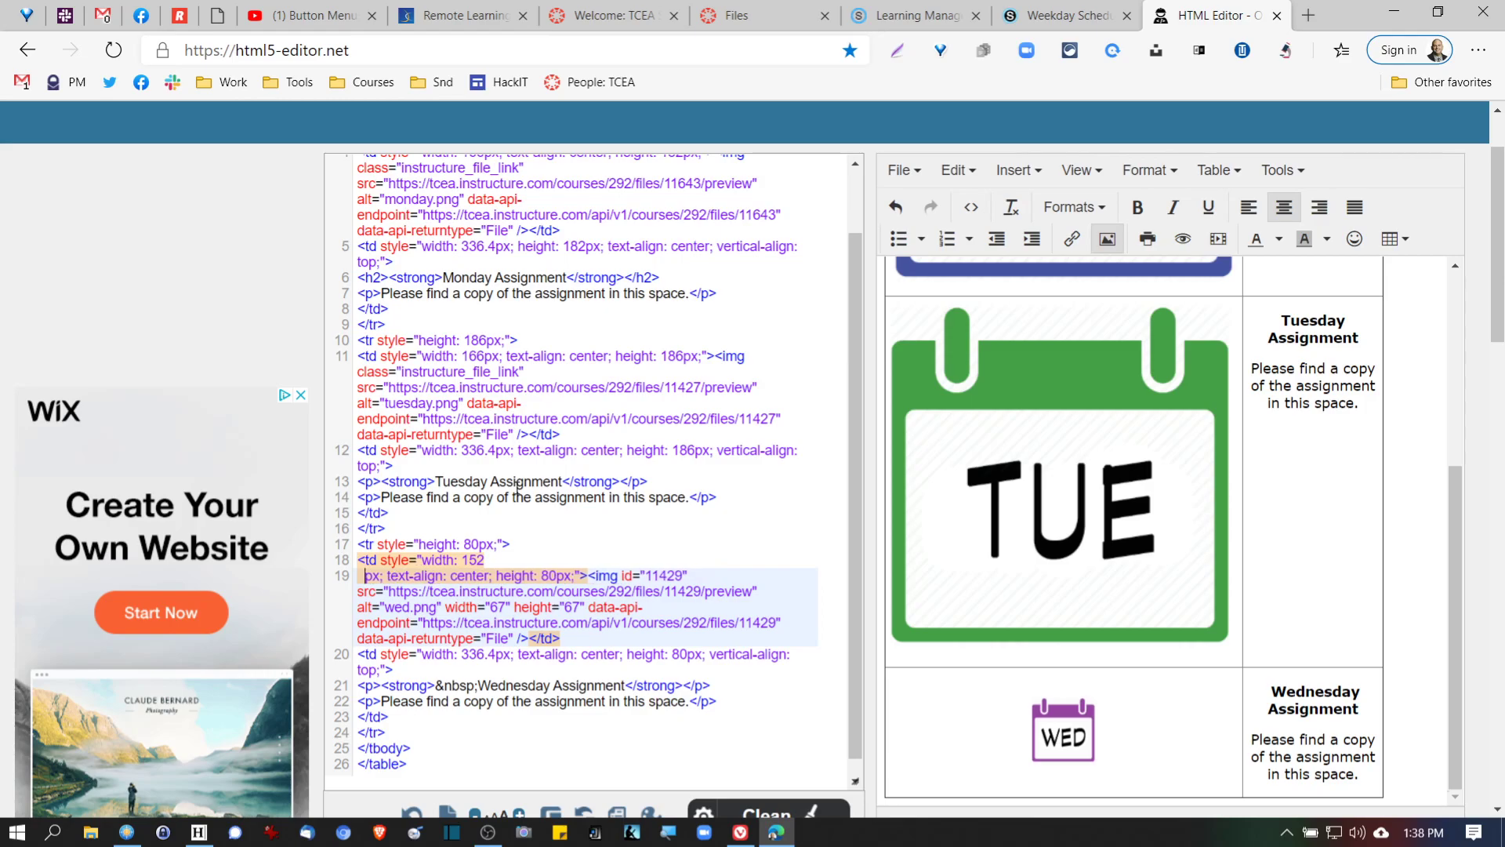
key(BackSpace)
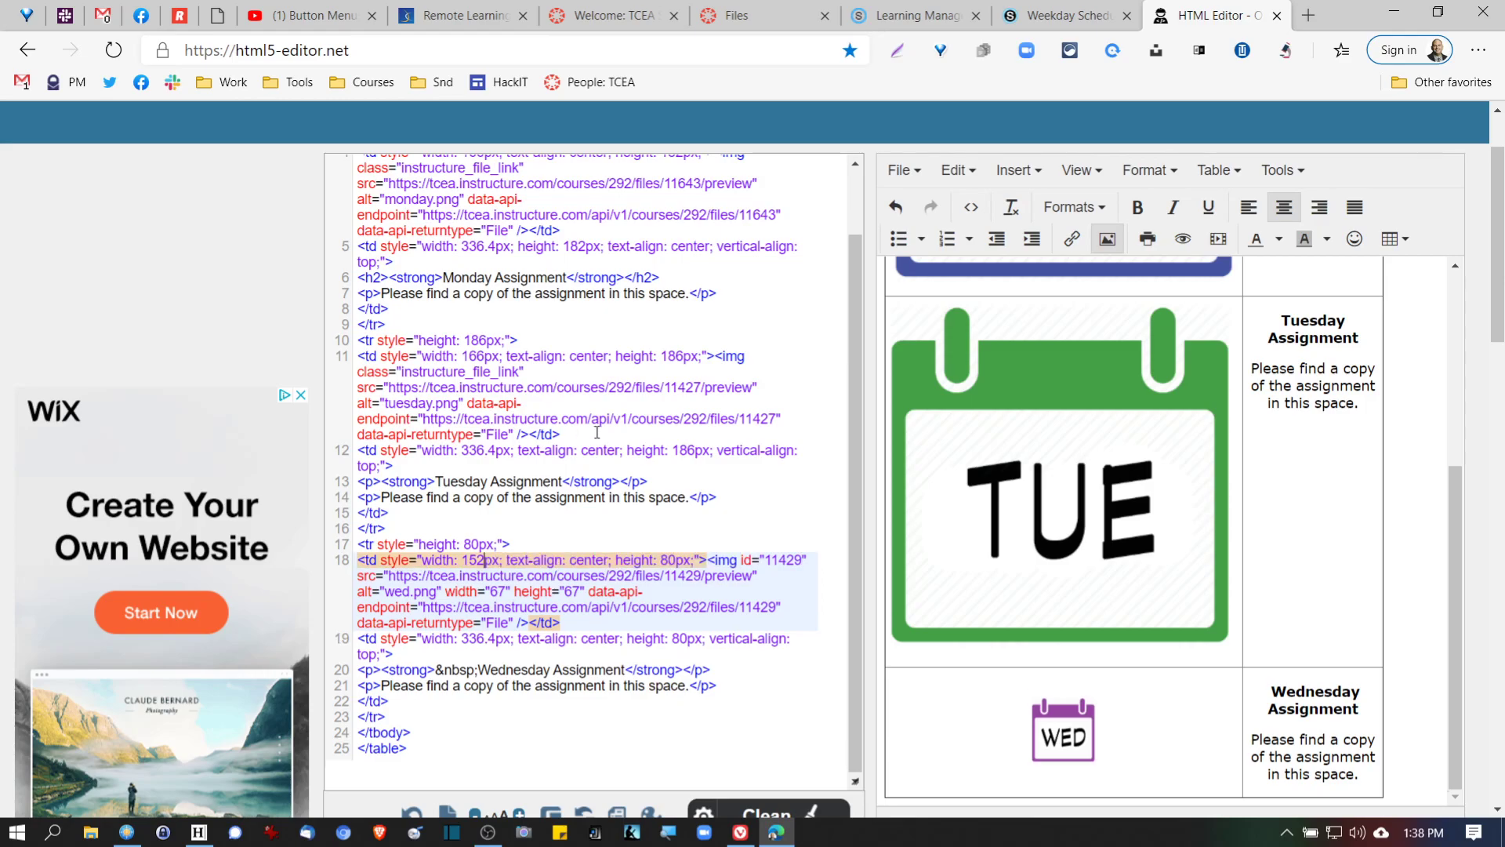
click(563, 542)
click(1051, 722)
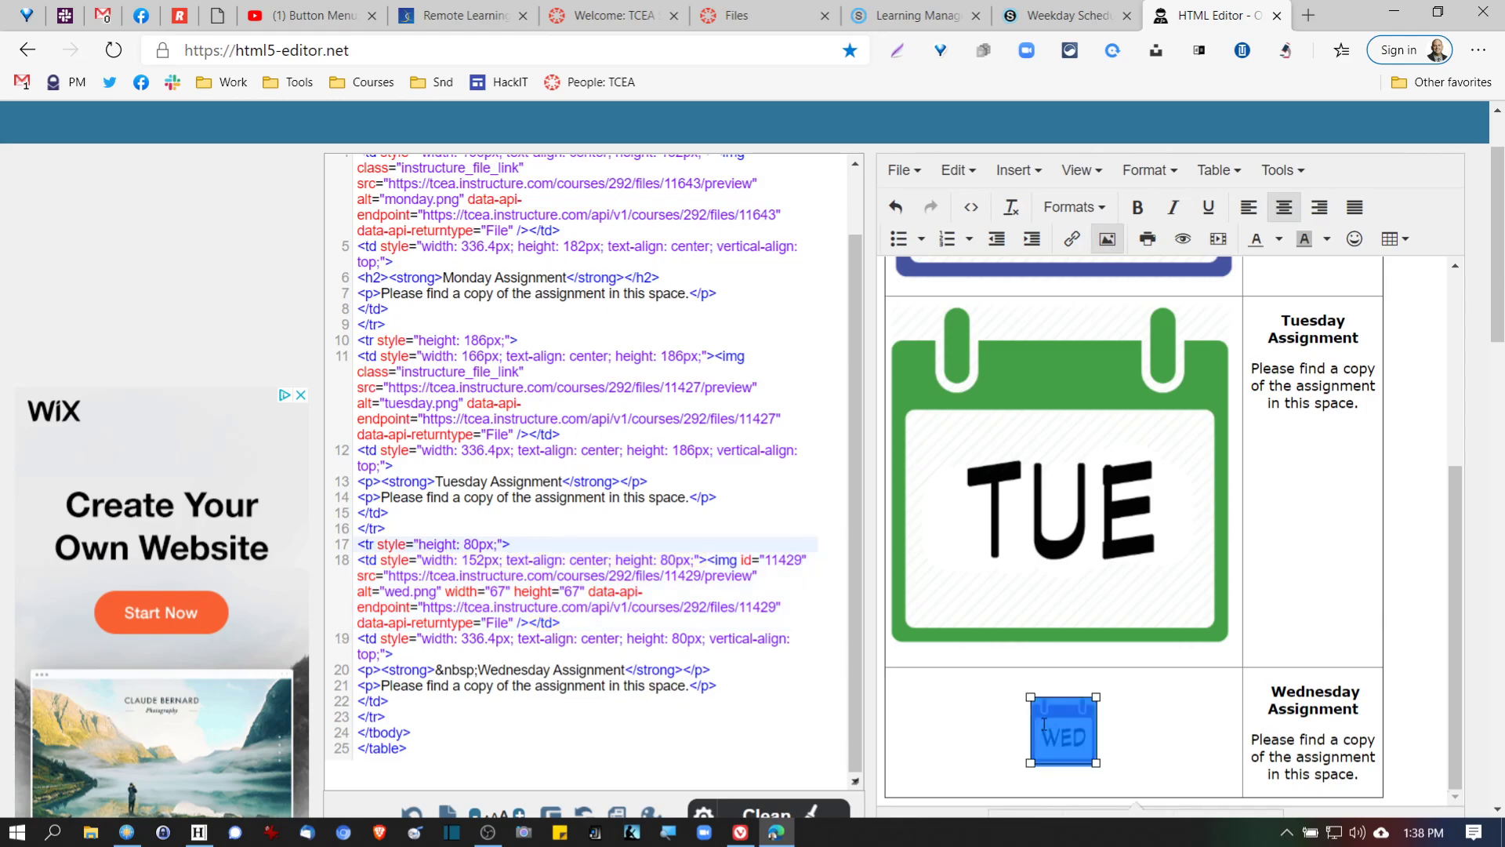
- Copy the width="67" height="67" attributes from the wed.png image tag
click(450, 672)
scroll(451, 672, down, 2)
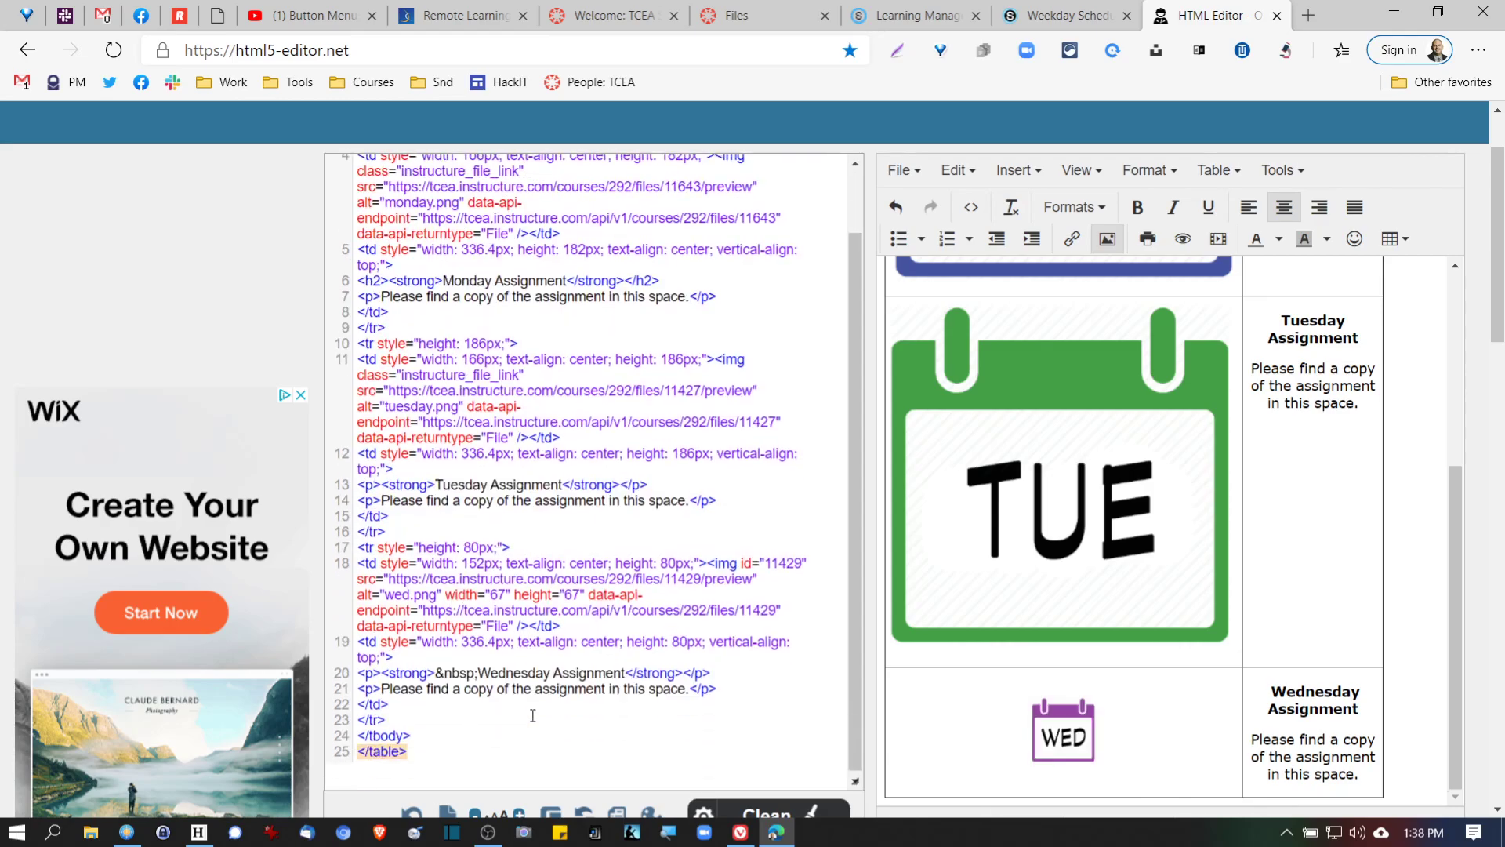
click(442, 592)
drag(381, 592, 447, 593)
key(ctrl+c)
click(585, 591)
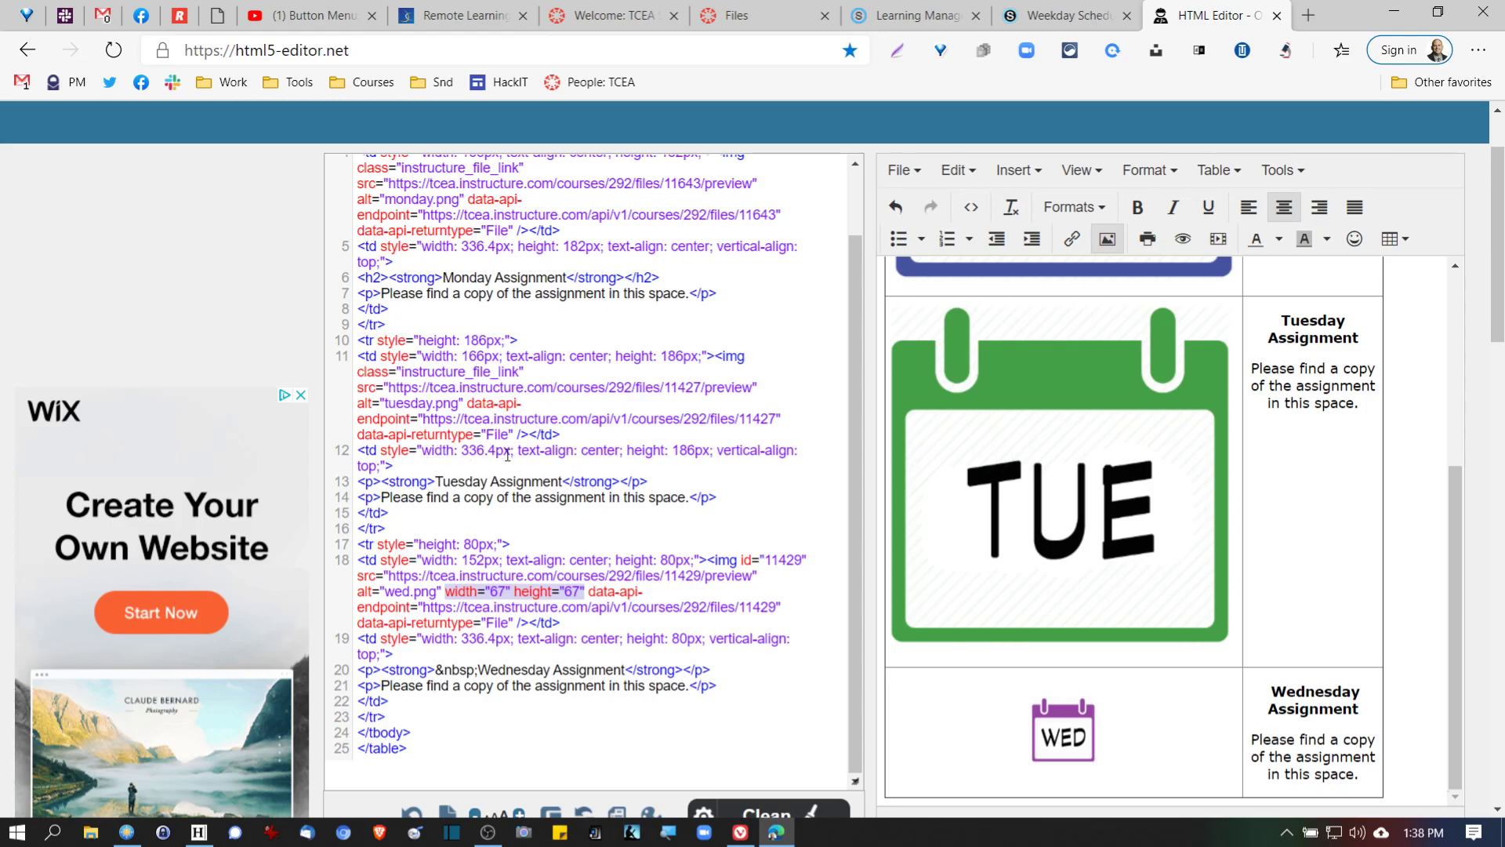
- Add width="67" height="67" after the alt text in the tuesday.png and monday.png image tags and check the preview
click(468, 402)
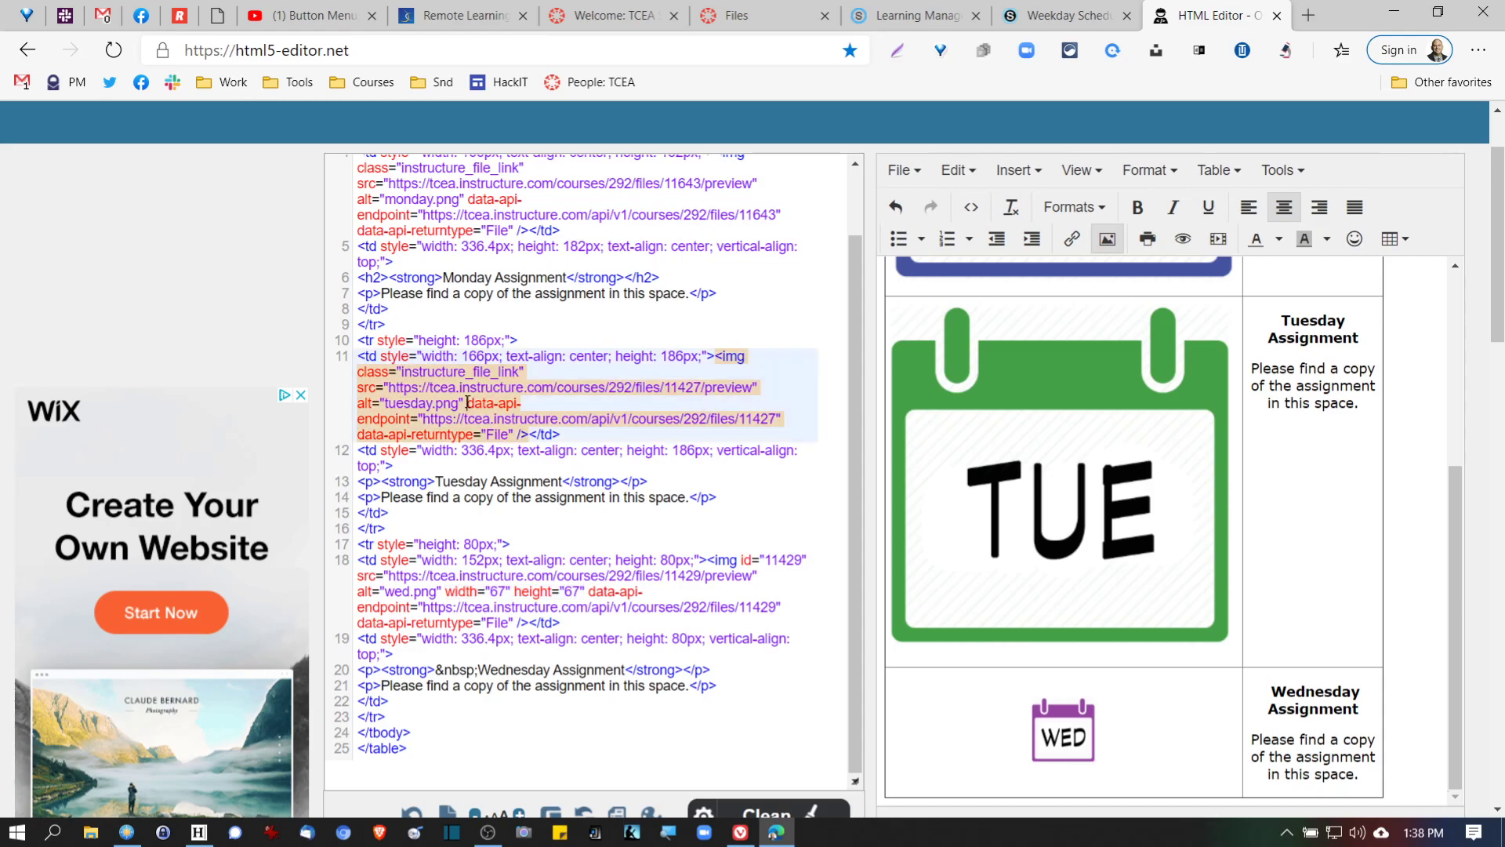
key(ctrl+v)
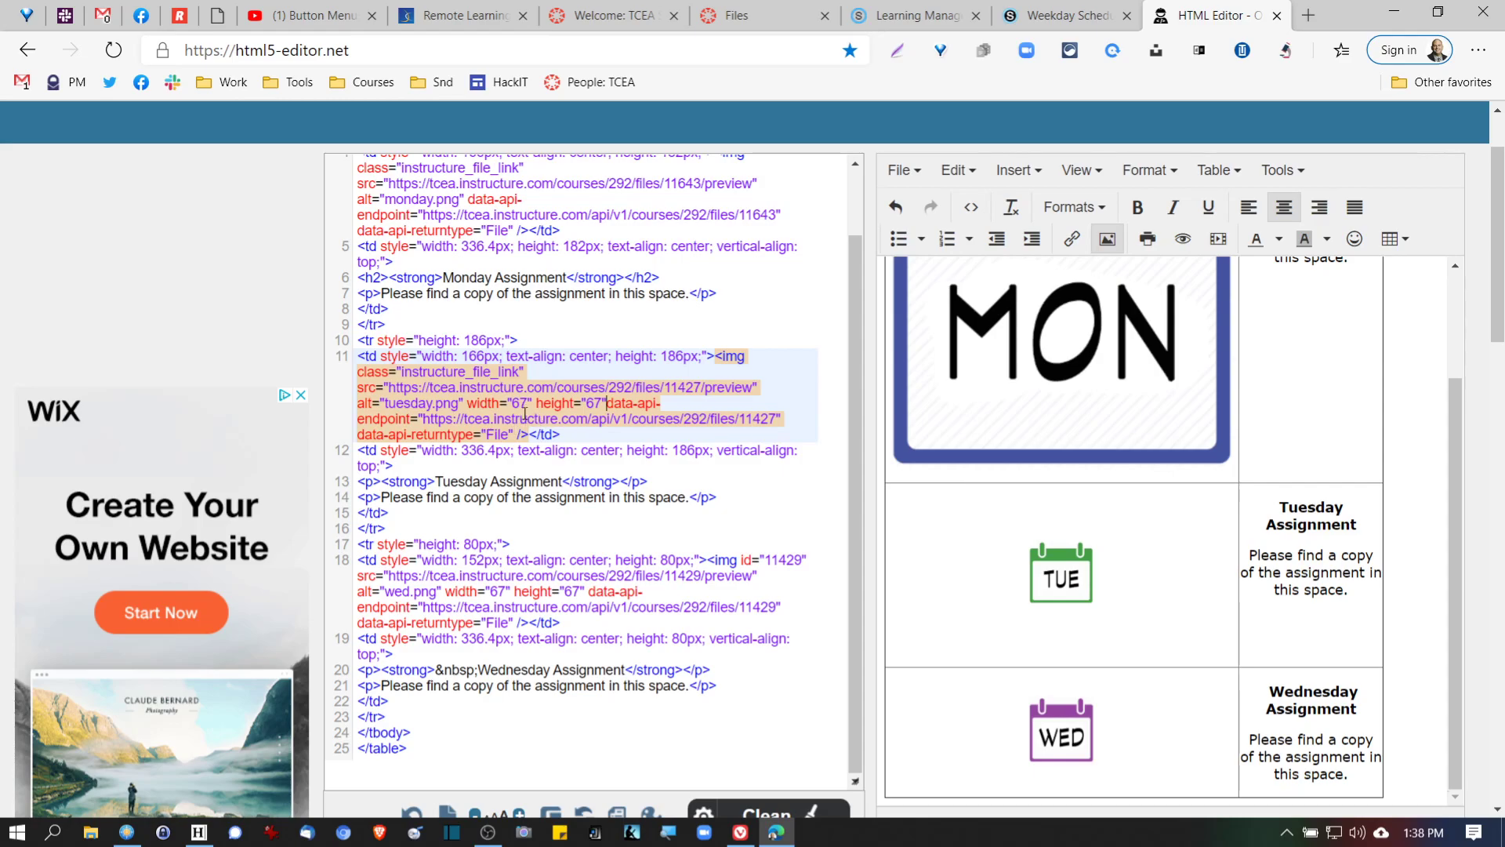
scroll(524, 409, up, 3)
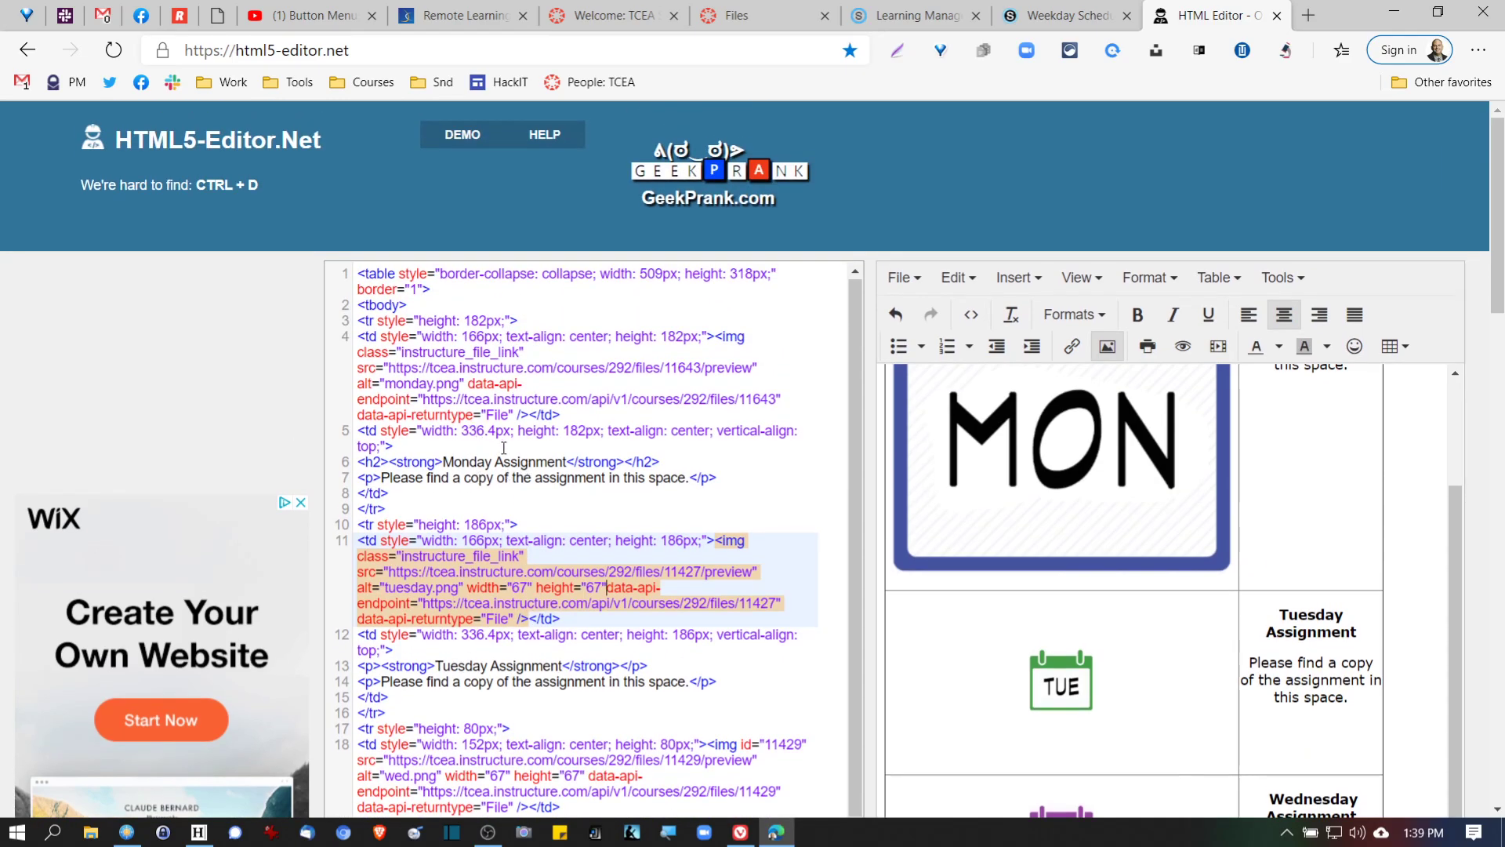
click(467, 382)
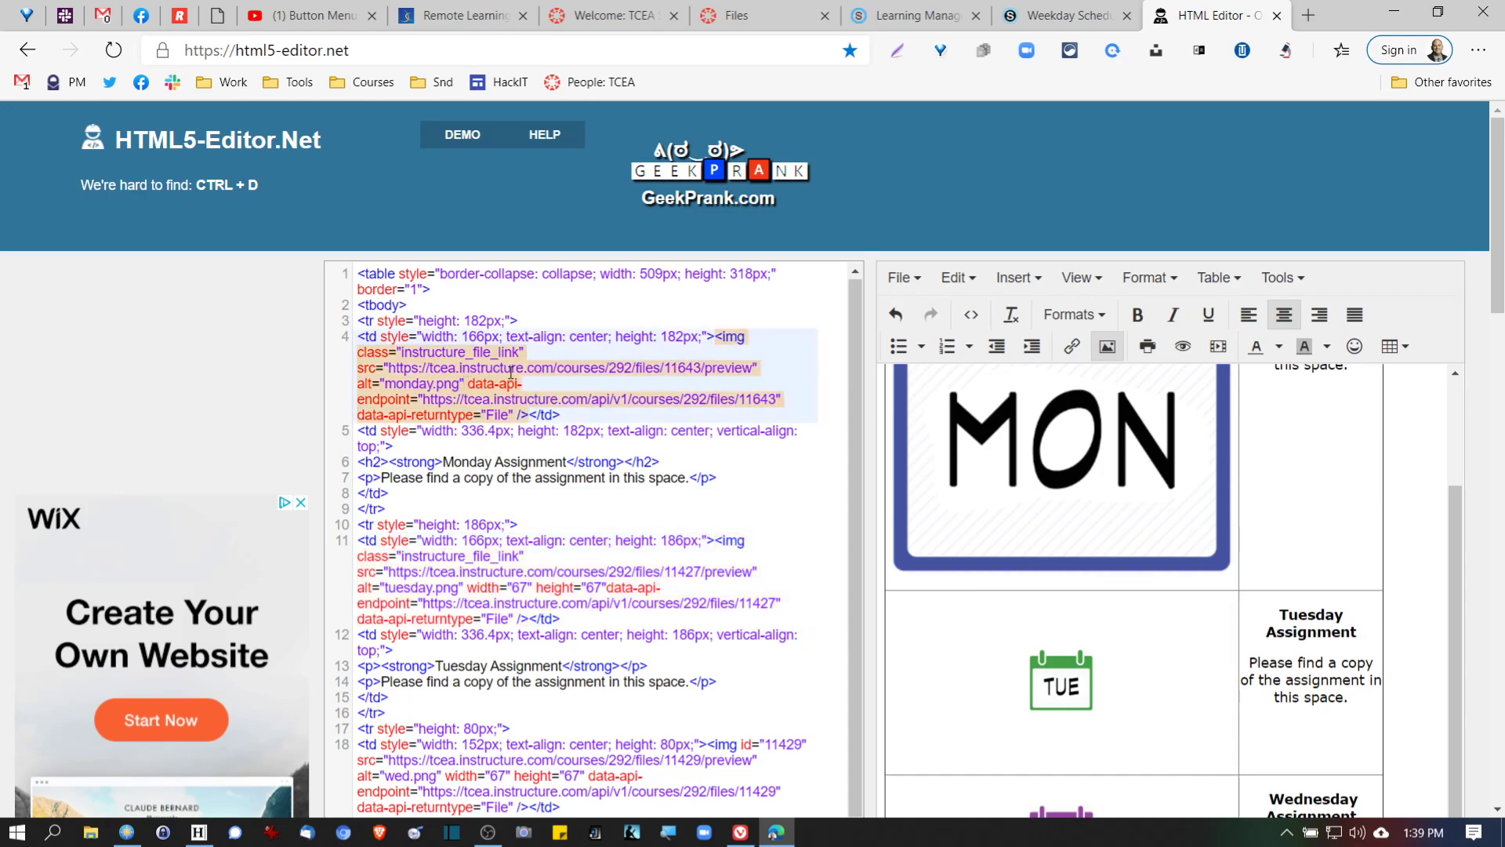
key(ctrl+v)
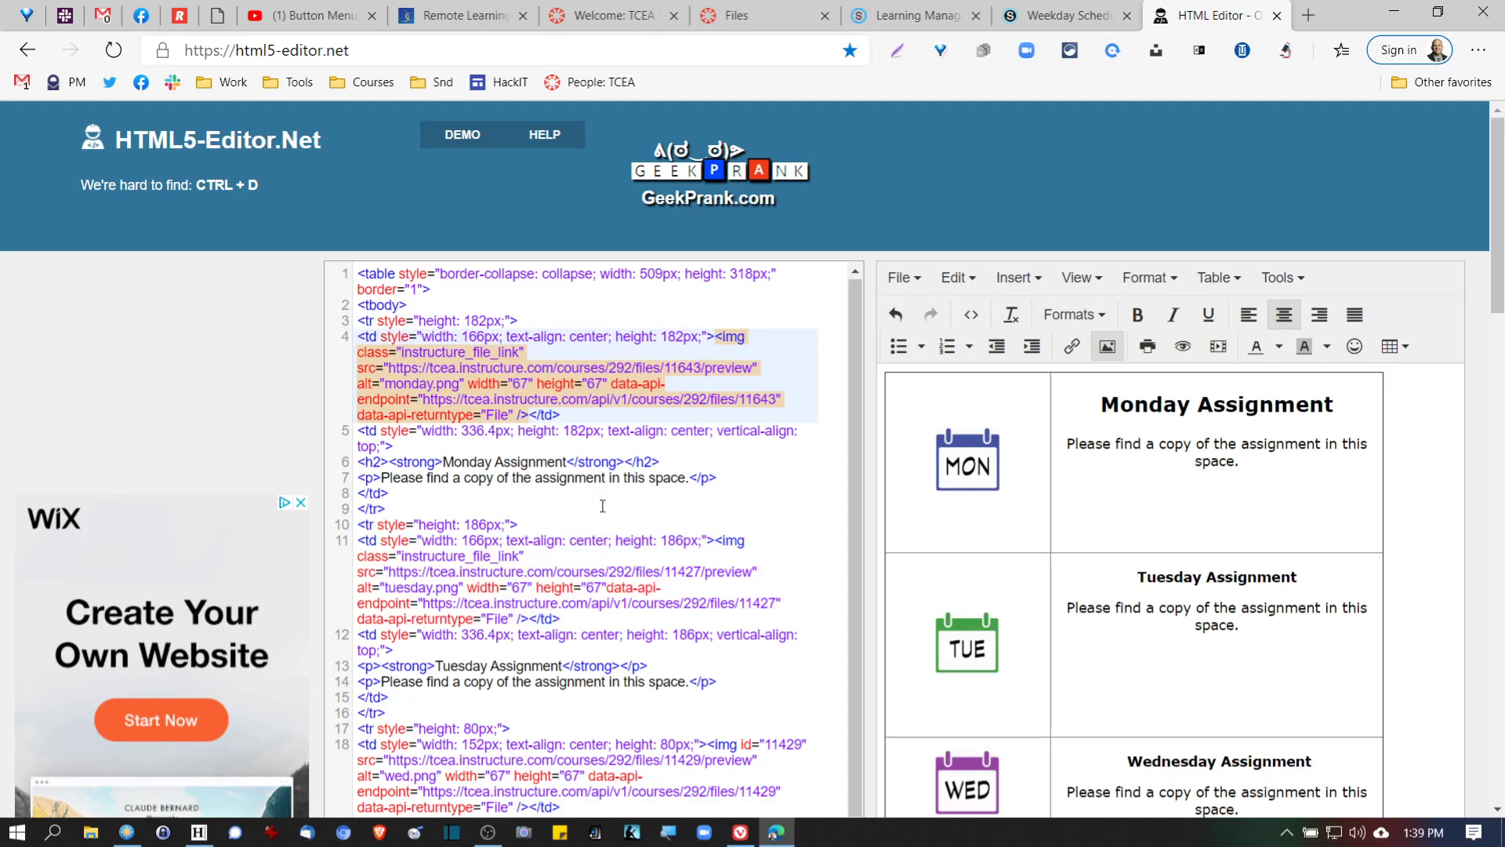
scroll(967, 546, down, 3)
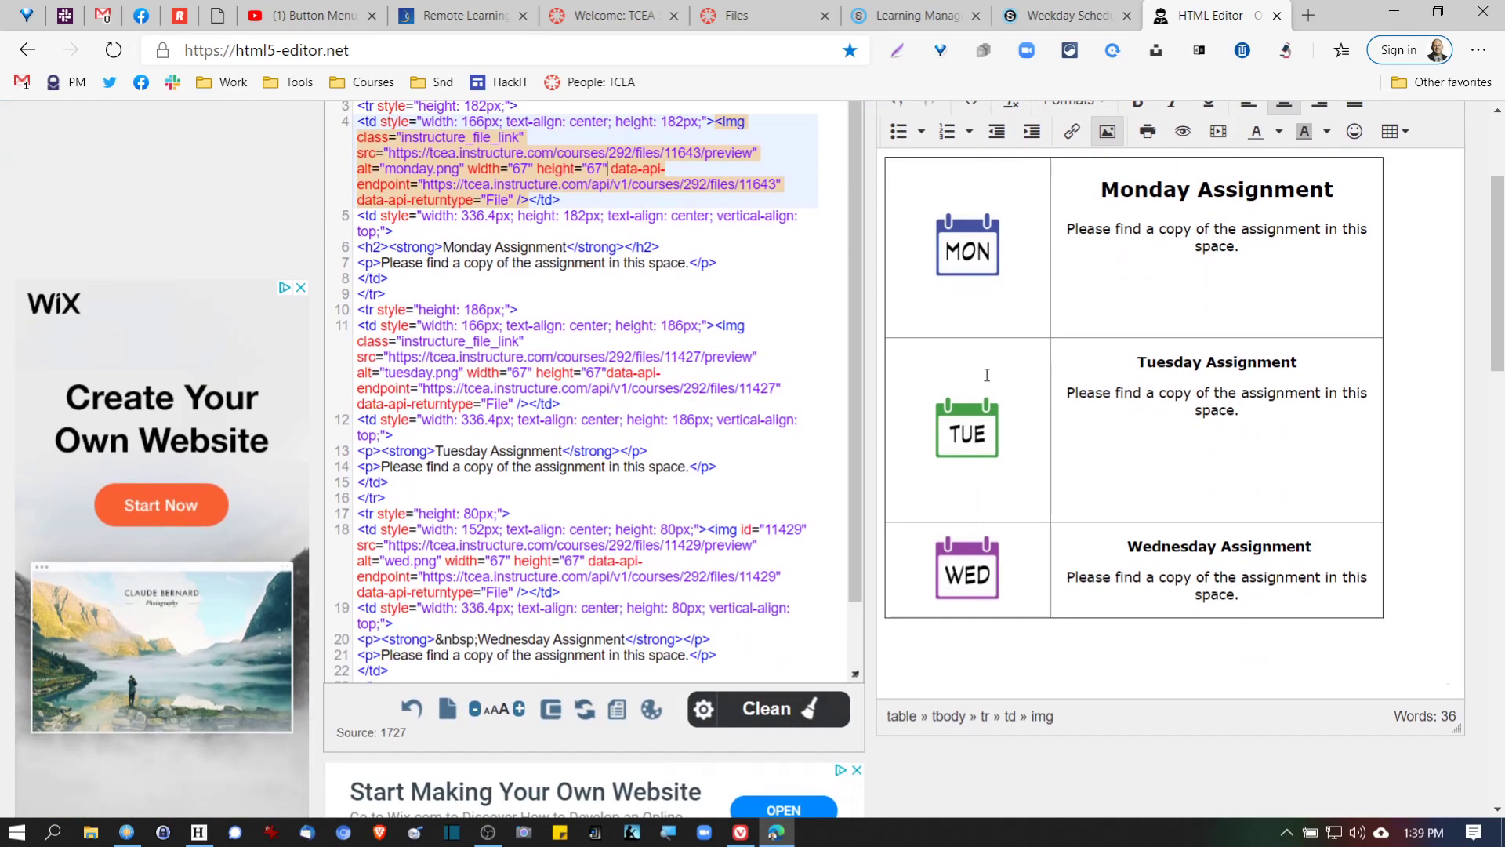
scroll(970, 318, up, 3)
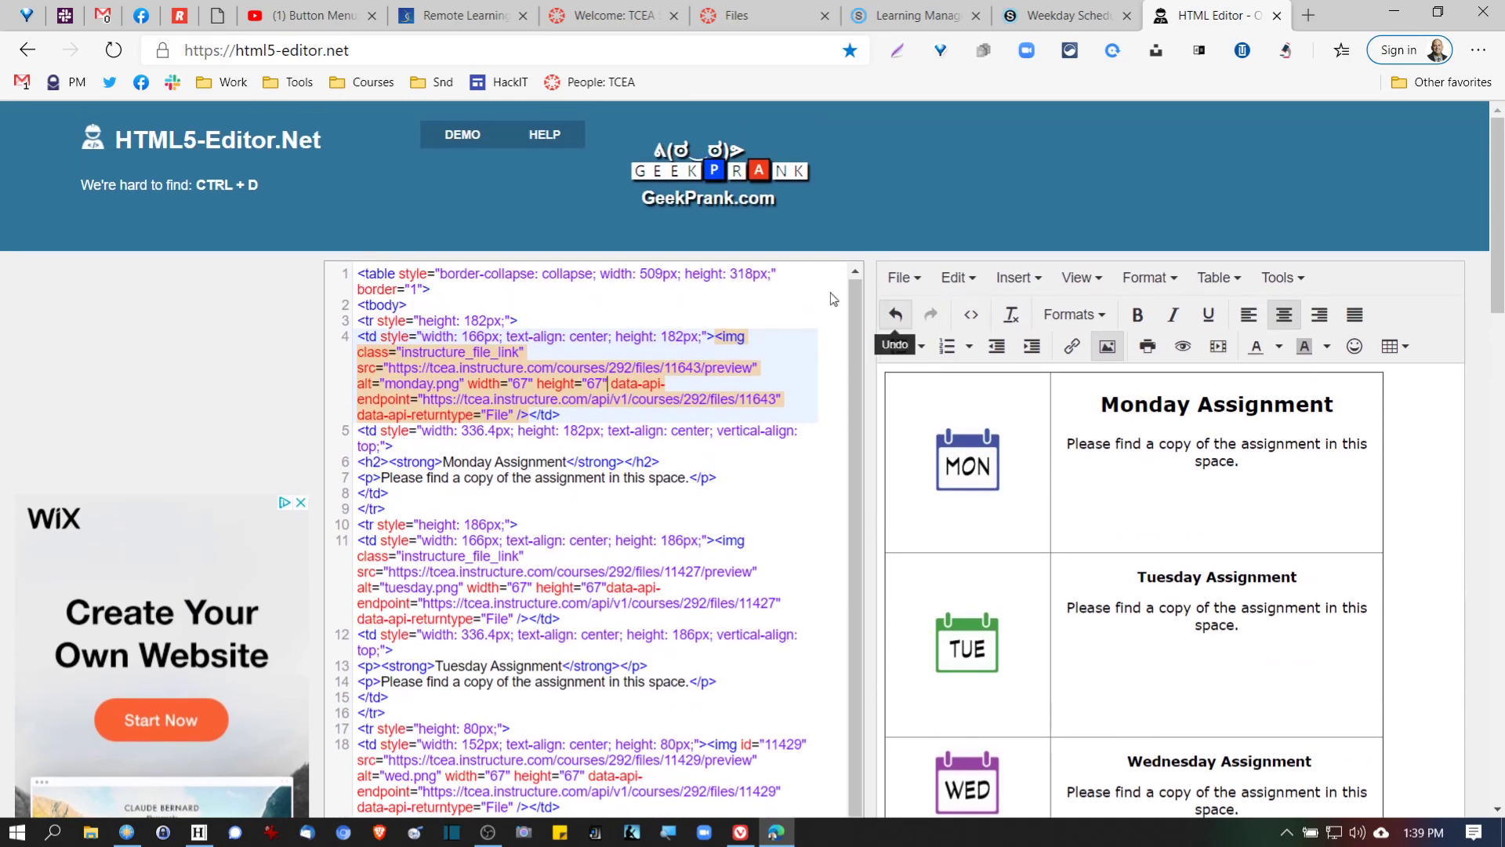
- Copy the full table code, replace the Welcome page's HTML in Canvas with it and return to the visual editor
click(730, 294)
key(ctrl+a)
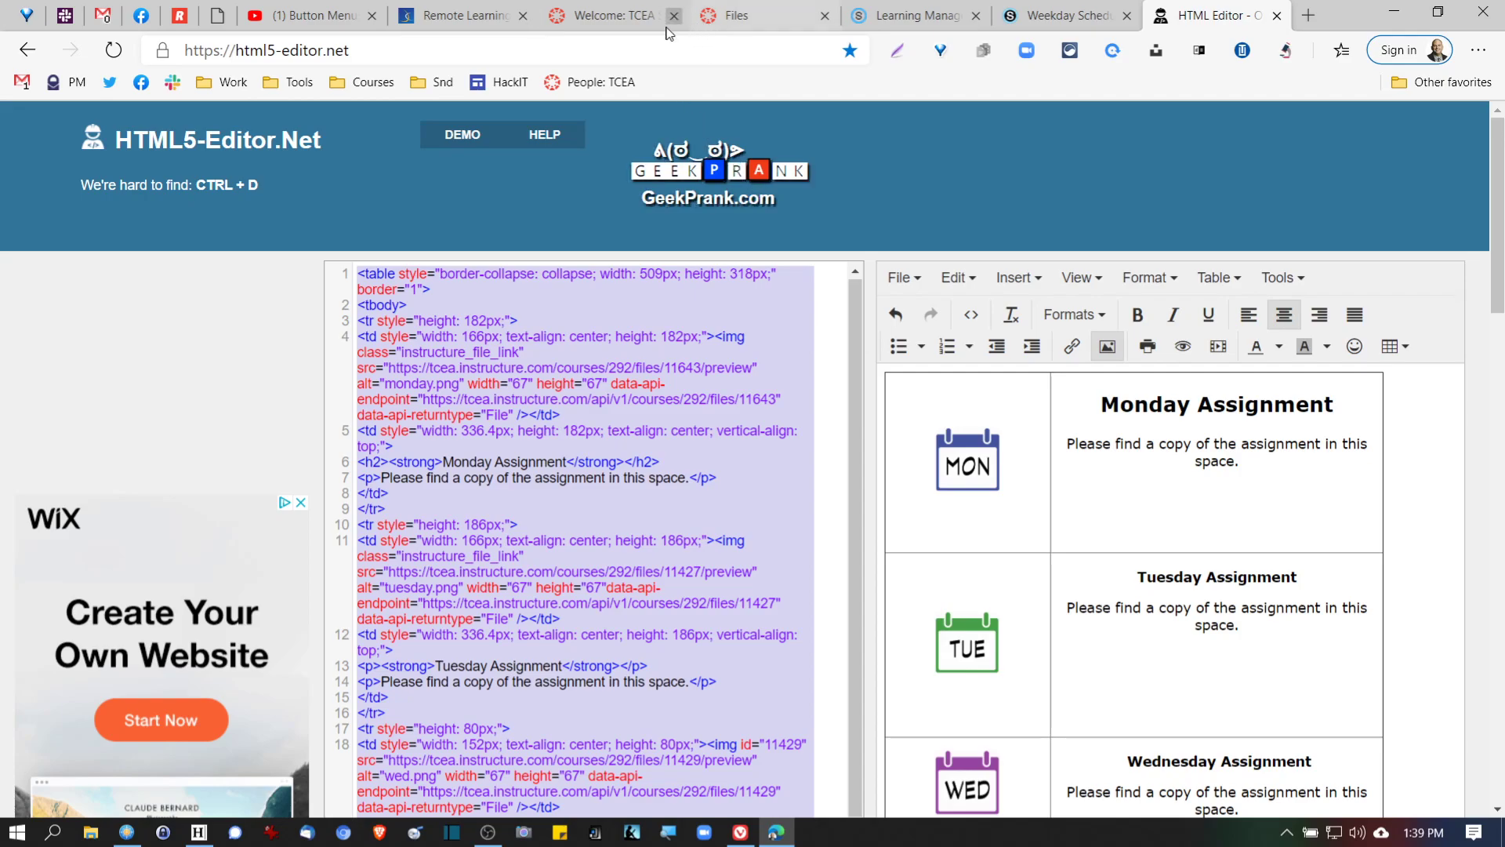
click(611, 15)
key(ctrl+v)
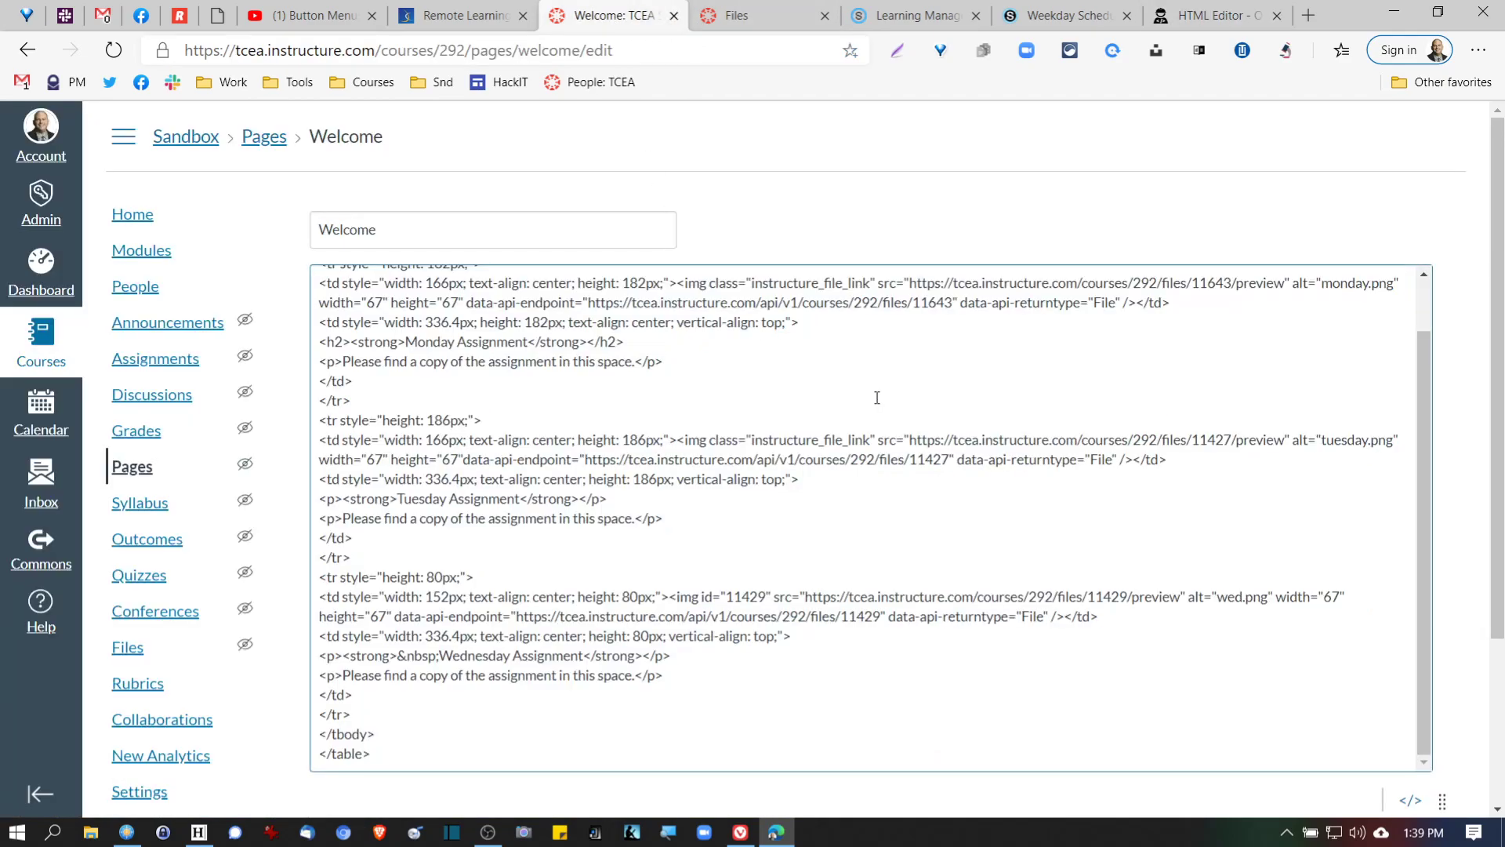
scroll(1455, 619, down, 3)
click(1410, 577)
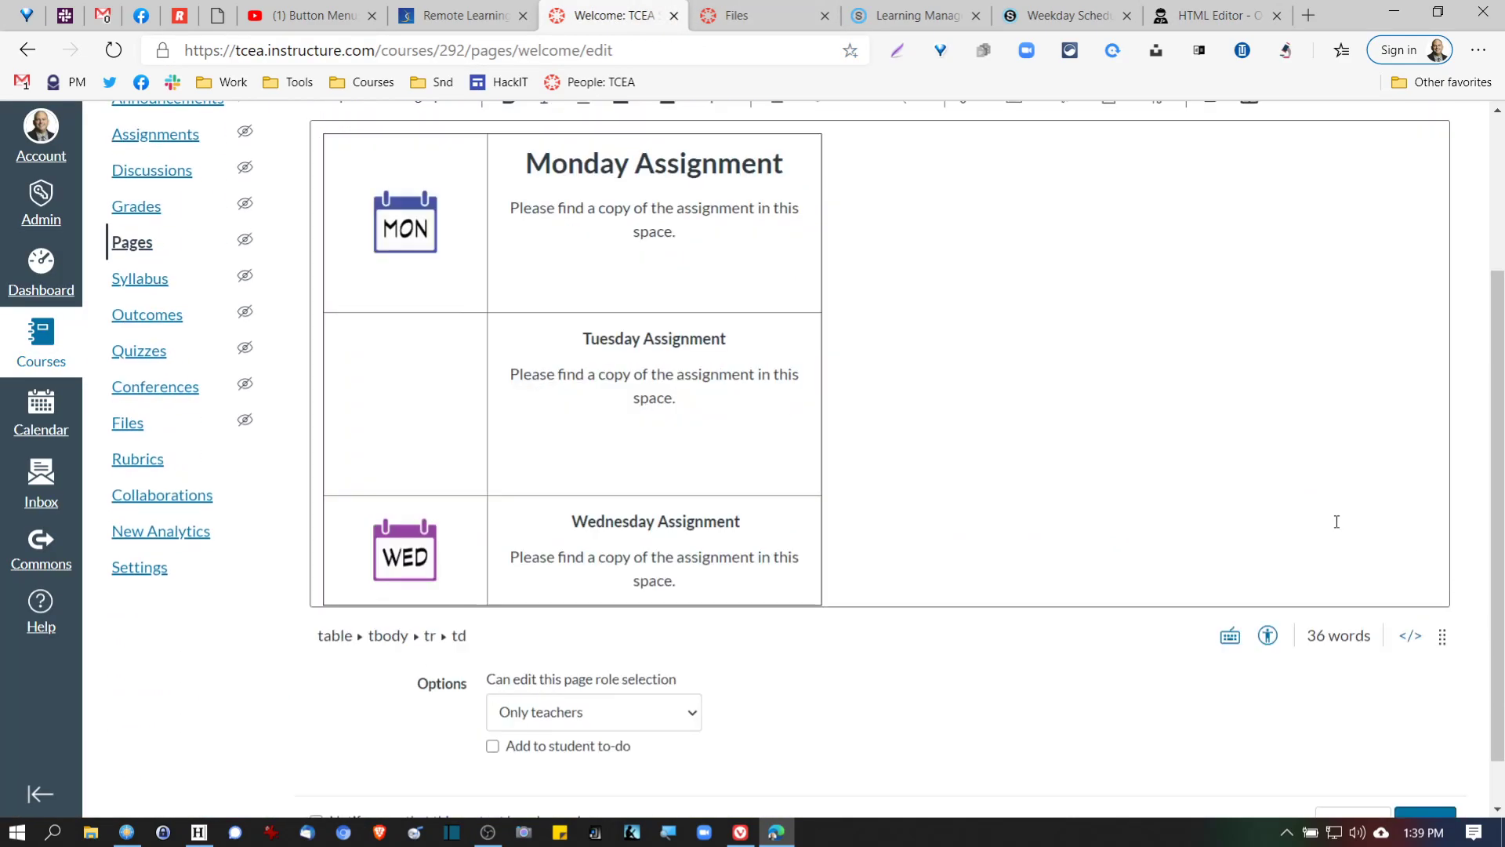
- Try to shrink the Monday and Tuesday rows to fit their content and check the page's HTML
drag(548, 313, 554, 234)
drag(567, 439, 564, 337)
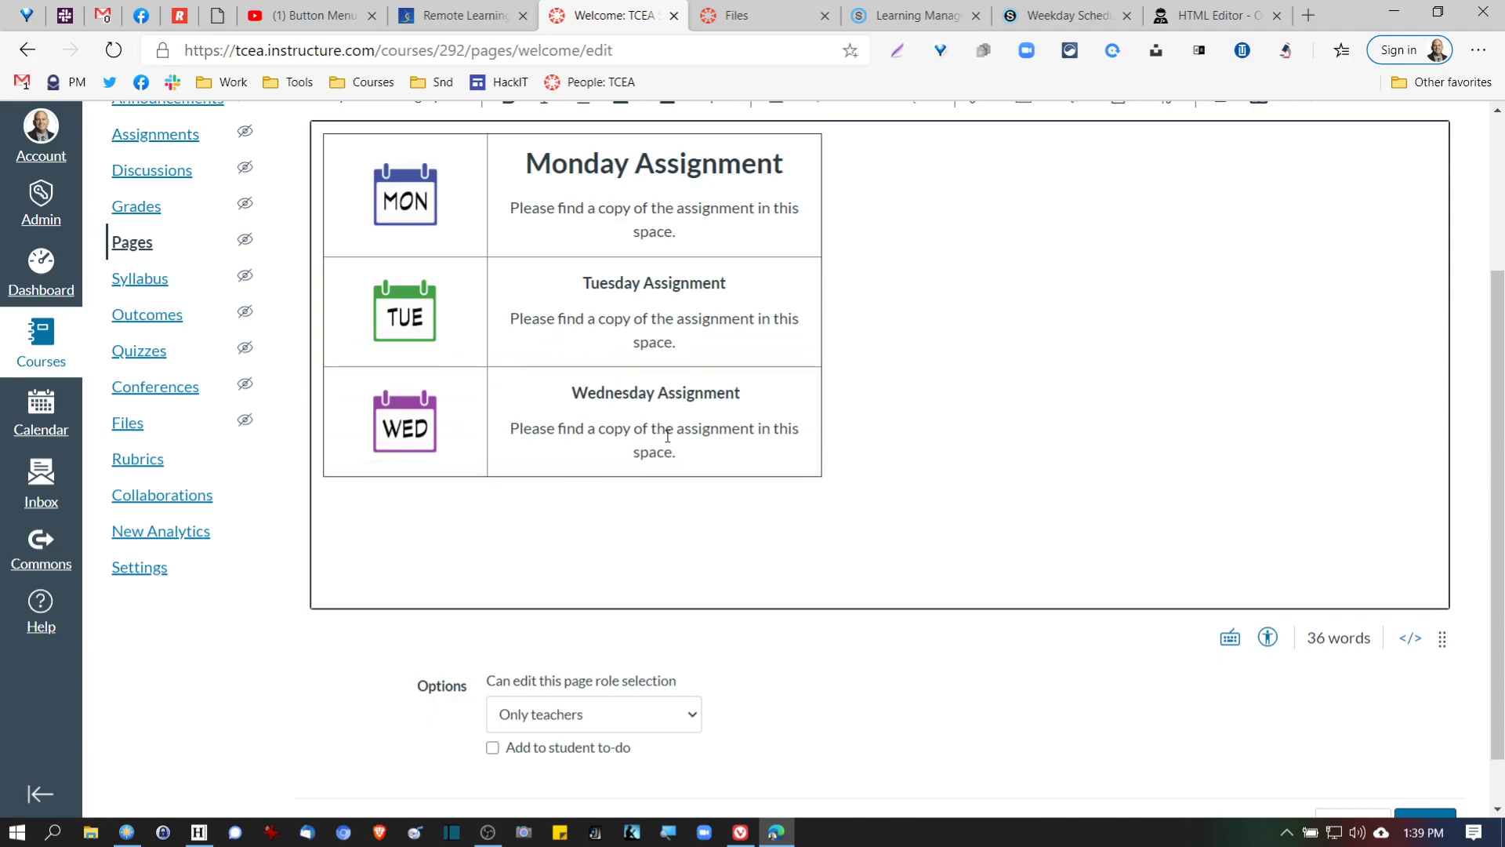
scroll(595, 463, up, 3)
scroll(659, 431, down, 1)
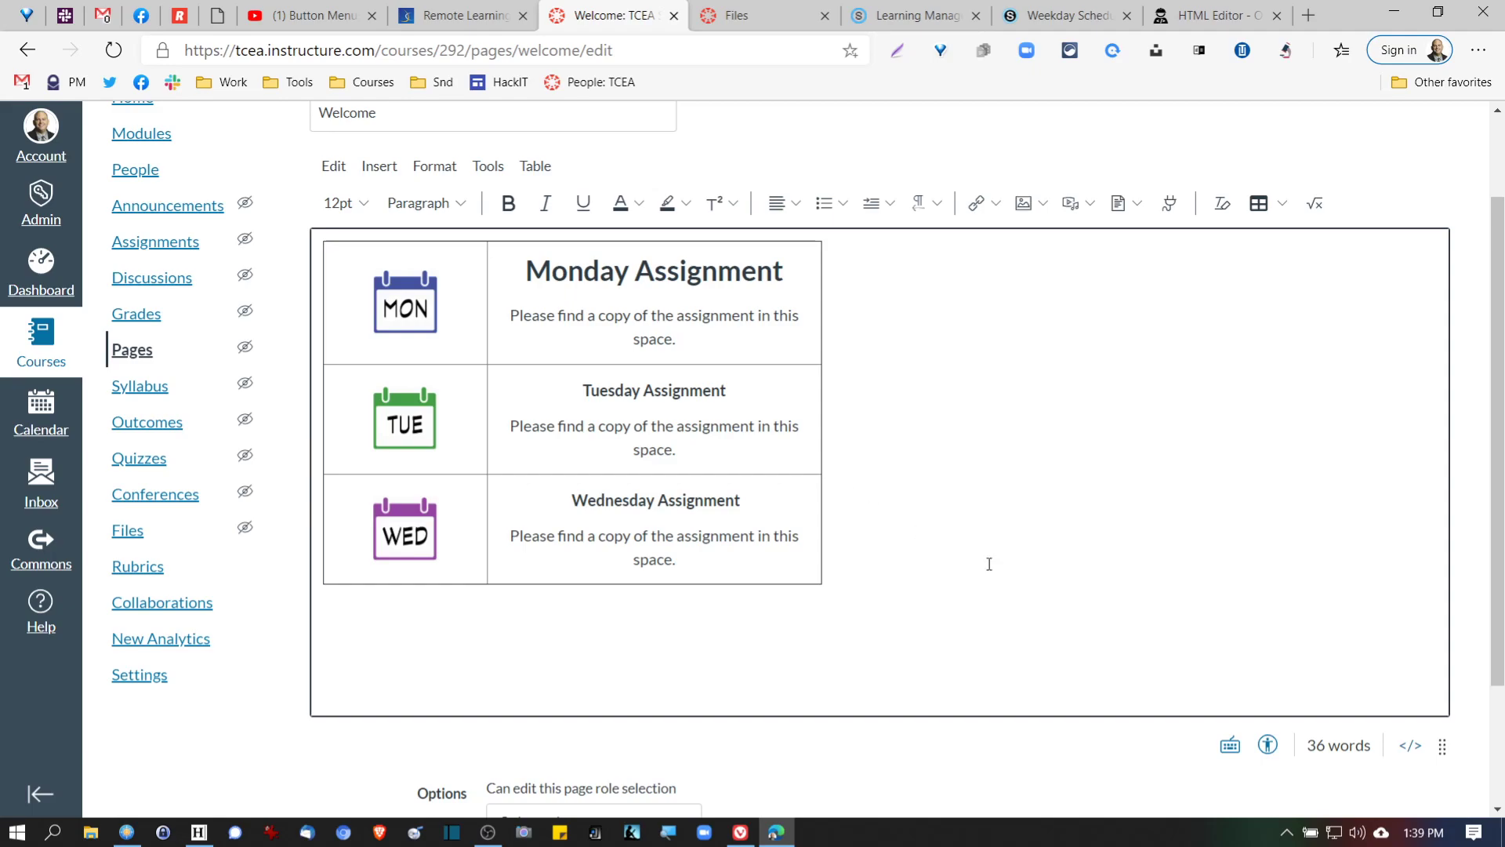
click(1410, 745)
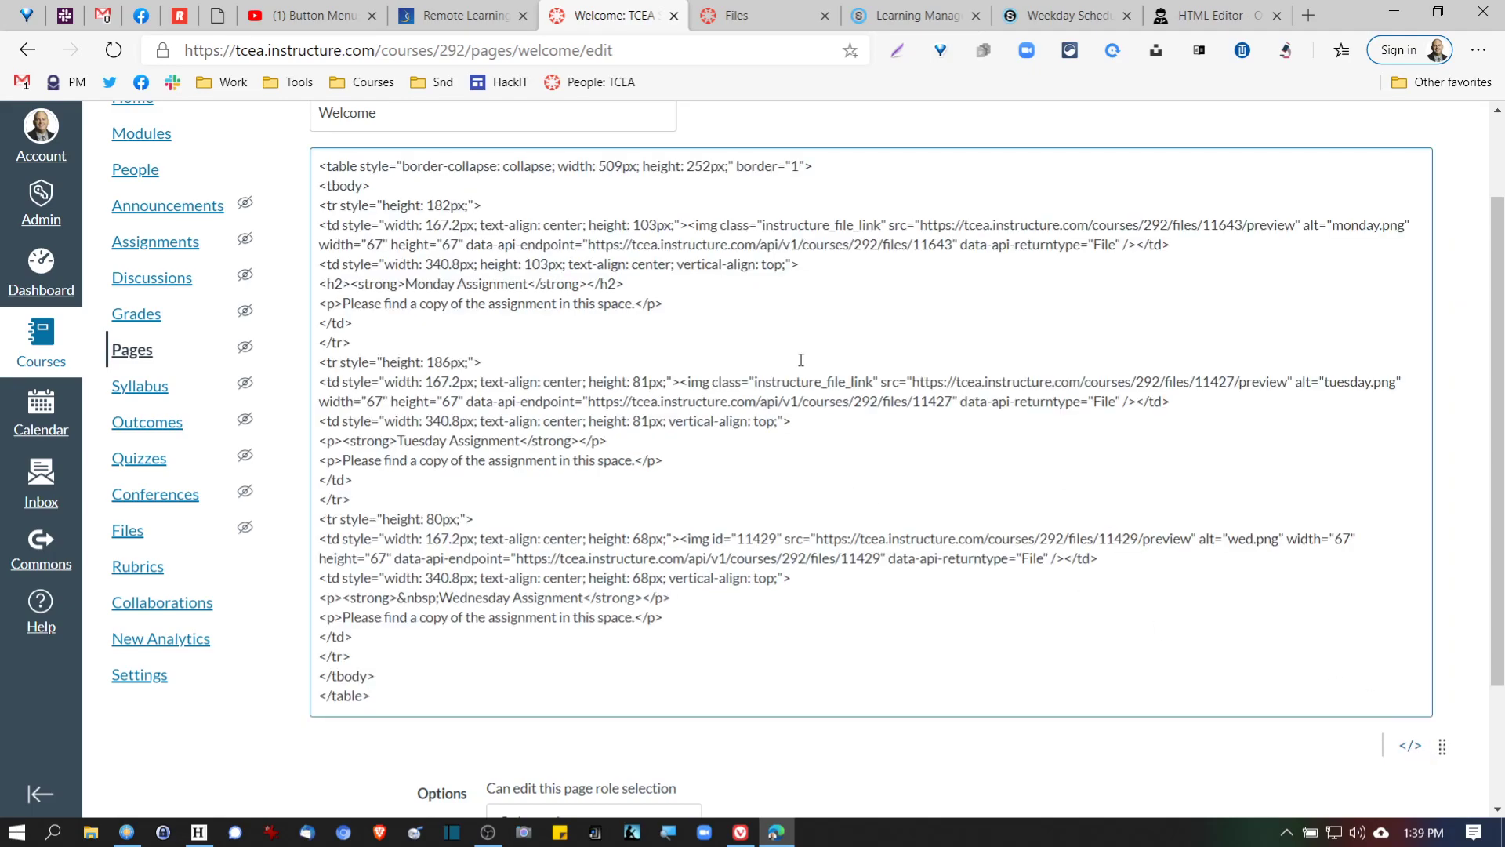
click(1411, 745)
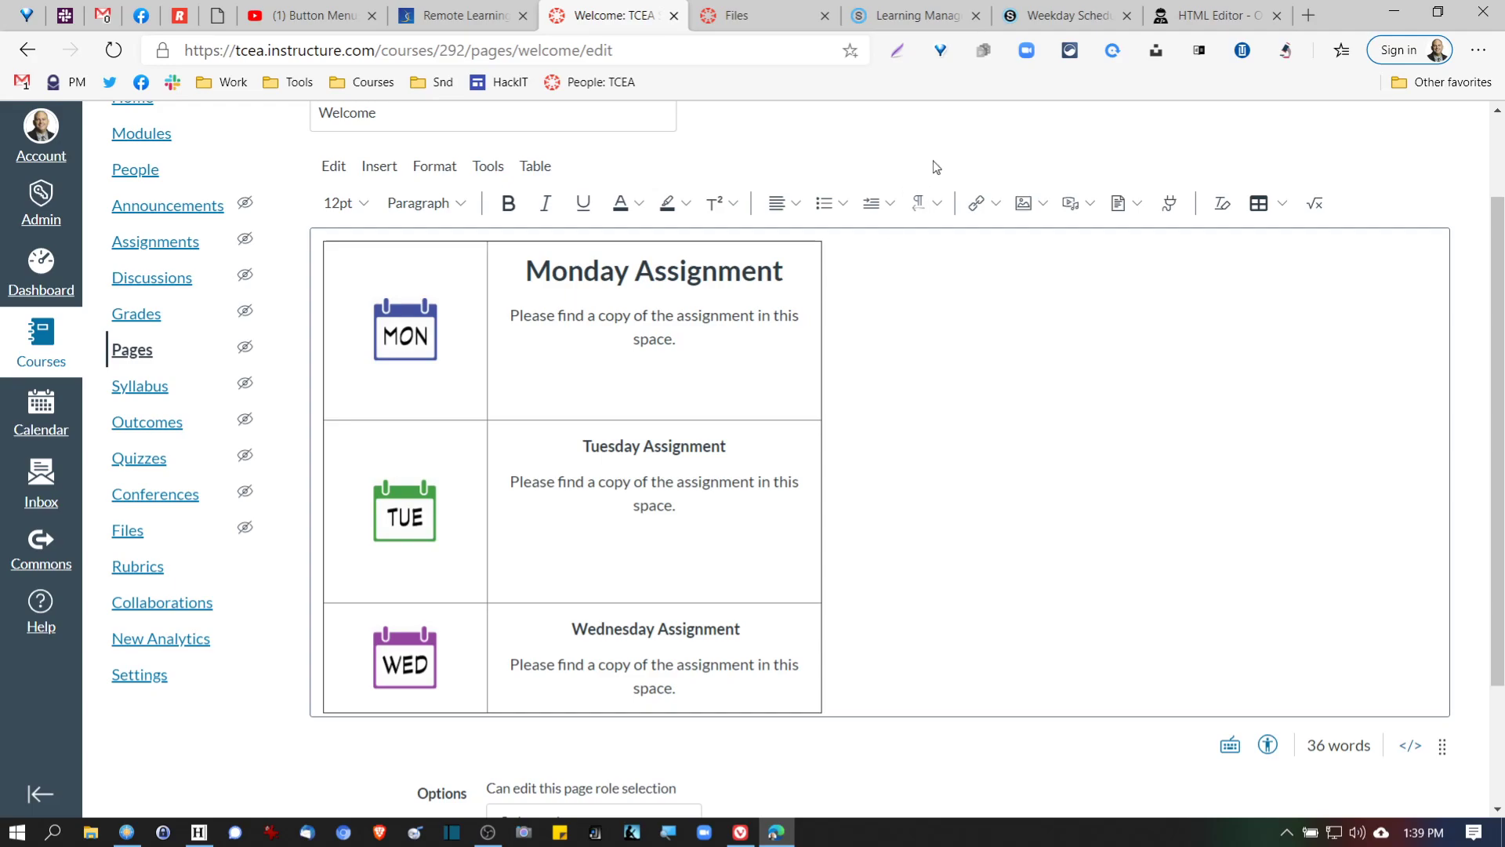
- Switch back to HTML5-Editor.net and copy the selected table code
click(1218, 17)
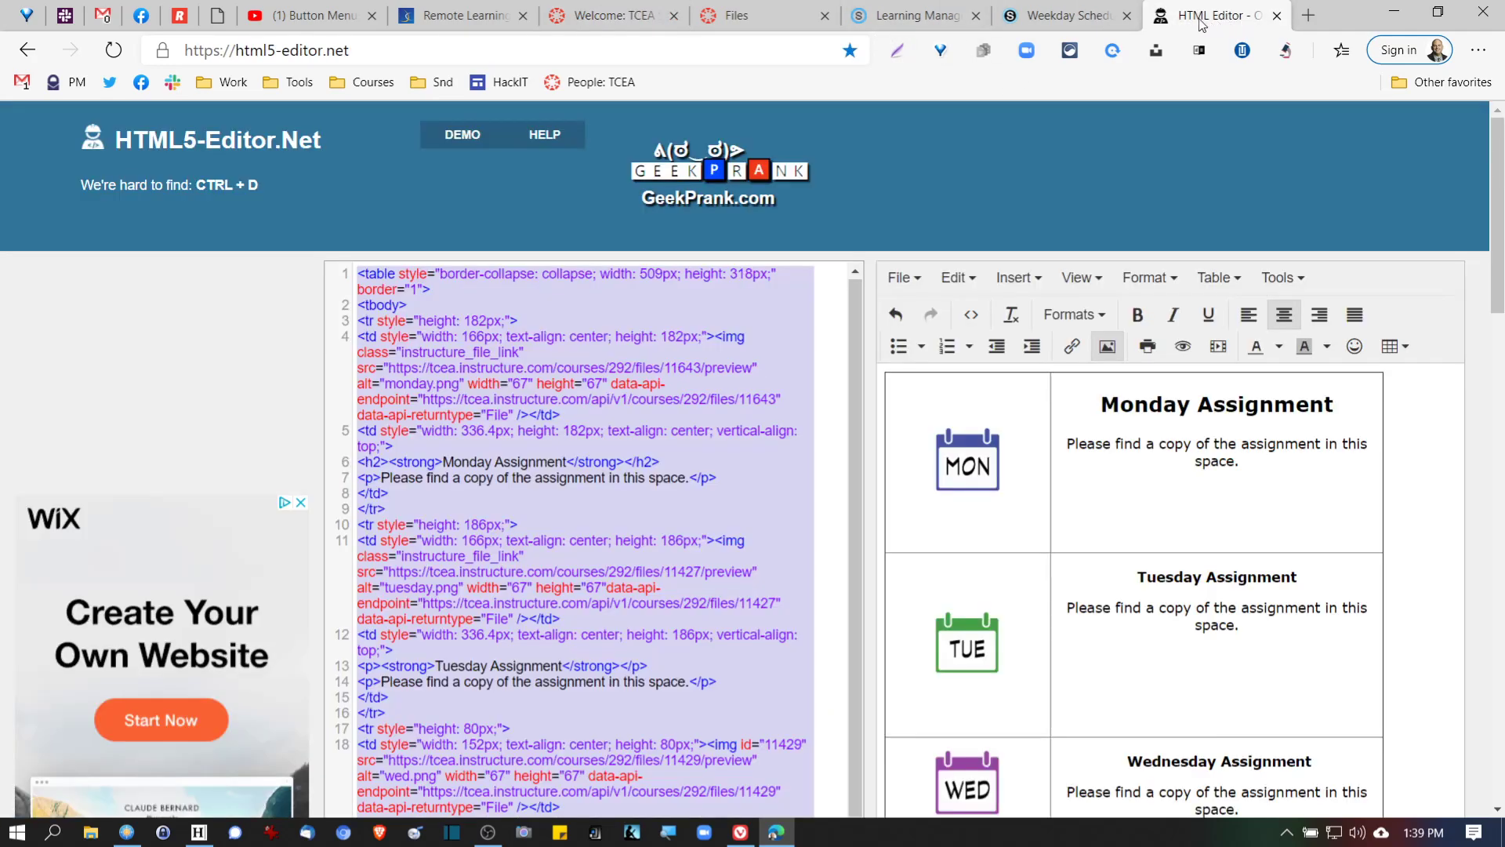
right_click(729, 287)
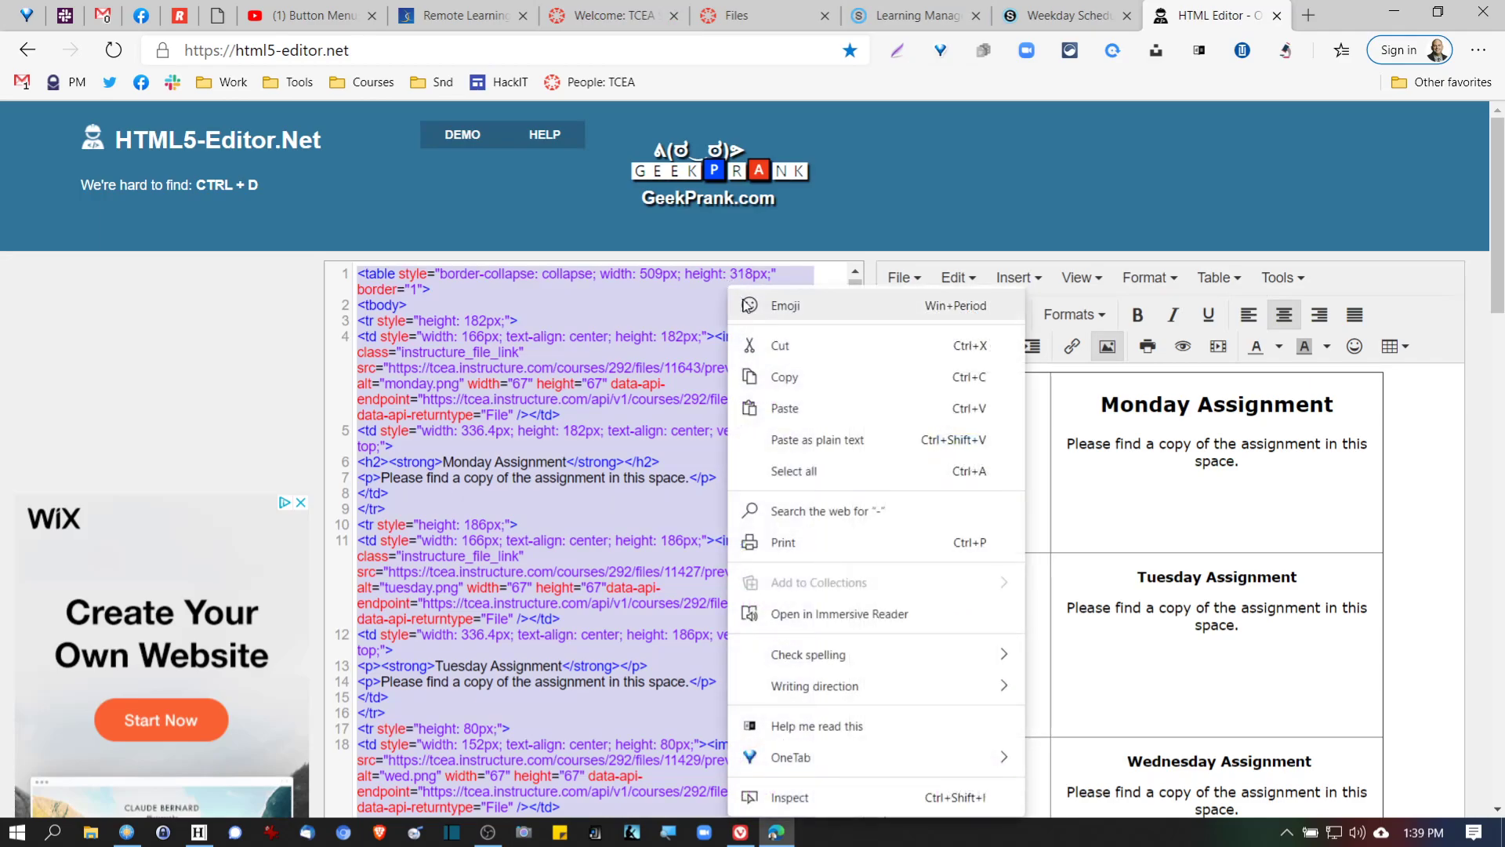
click(796, 377)
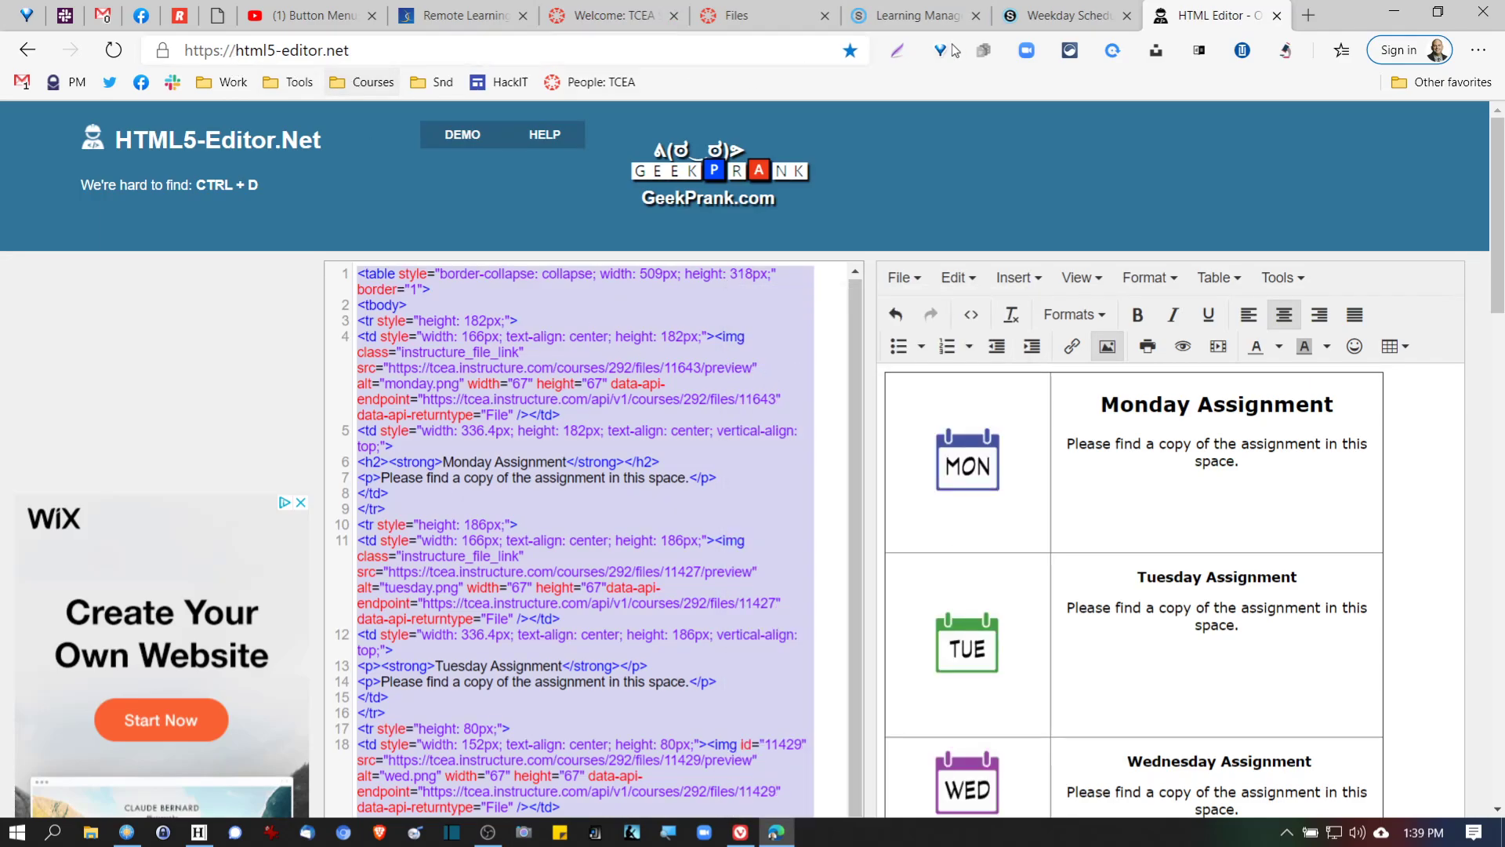
- Switch to Schoology, open the Weekday Schedule page for editing and paste the table code into its content area
click(1065, 16)
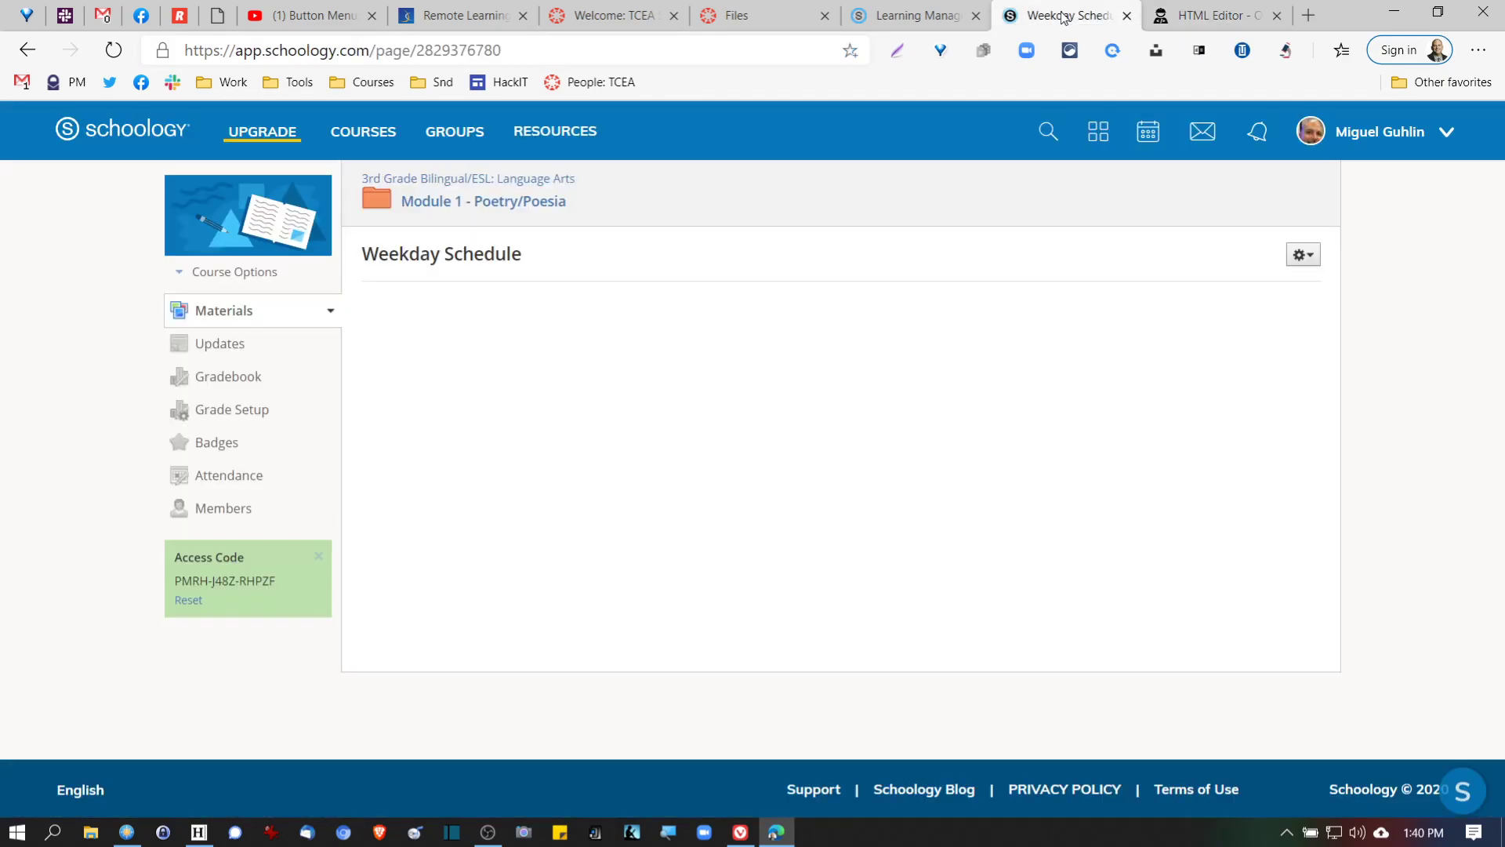
click(1318, 259)
click(1266, 287)
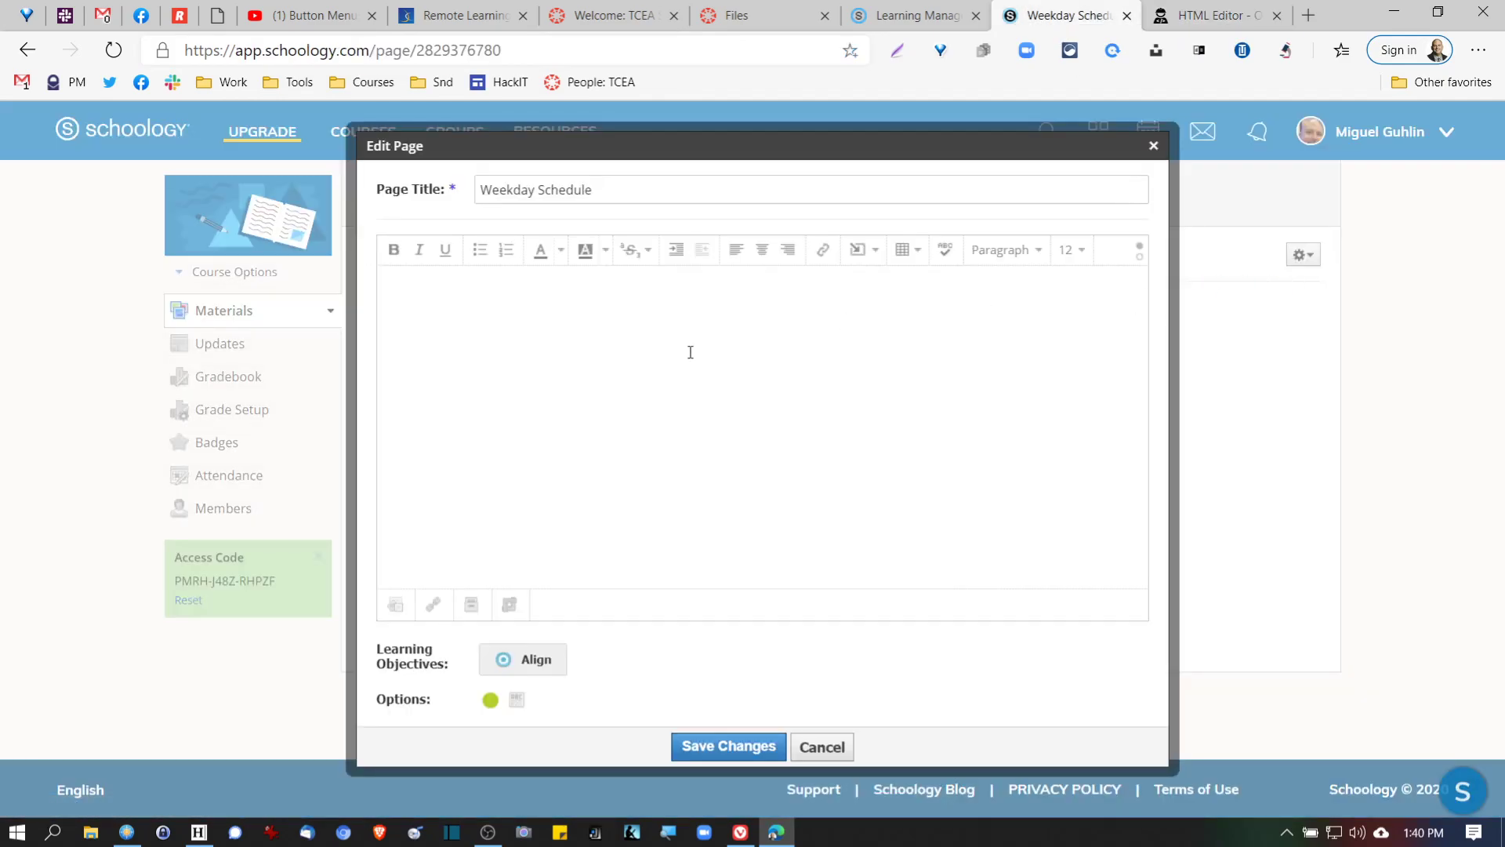
click(656, 337)
key(ctrl+v)
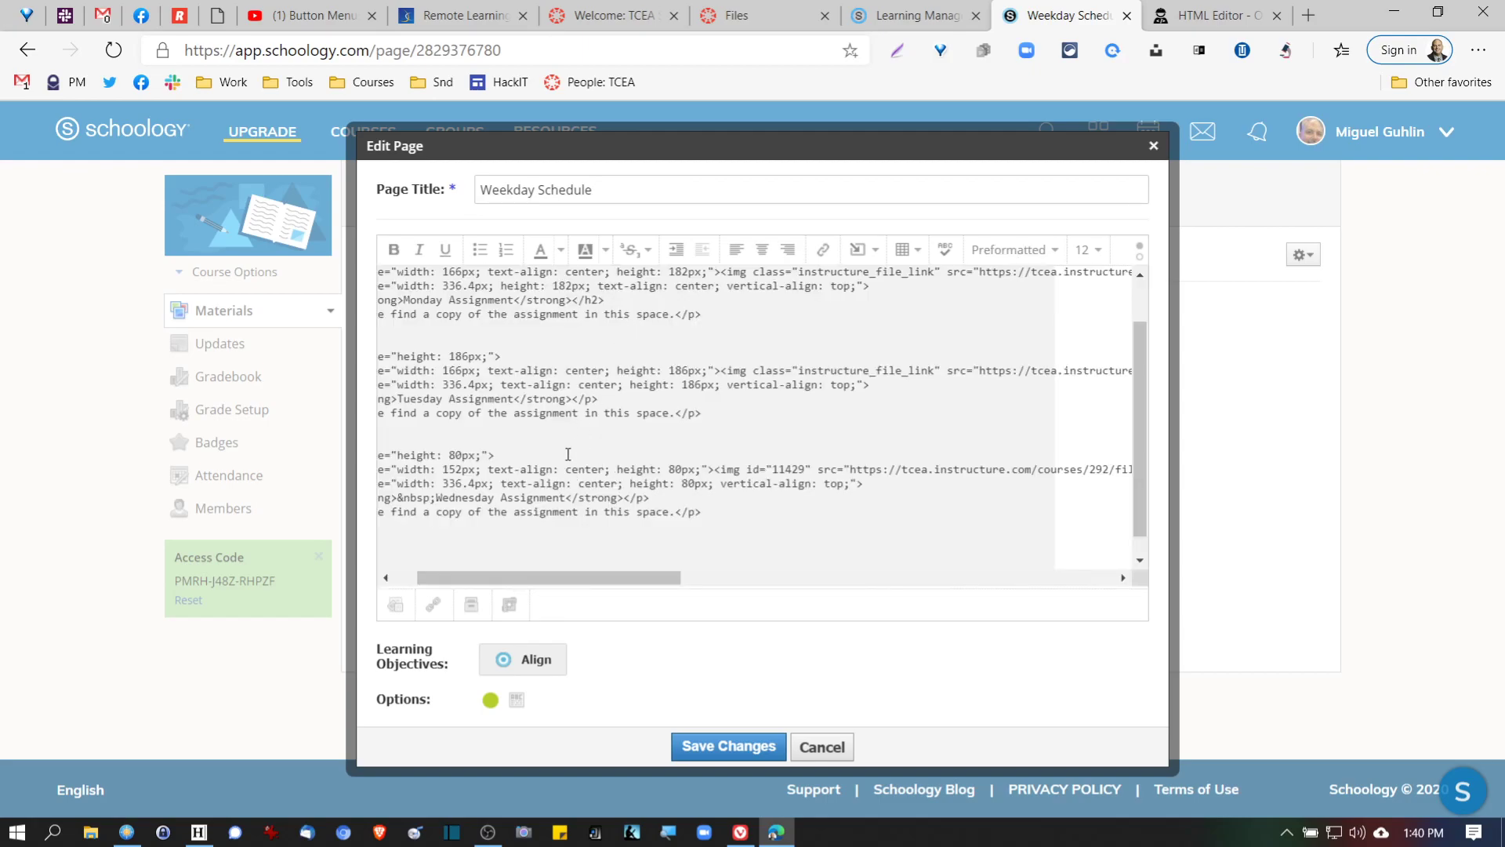
- Clear the pasted code from the Weekday Schedule page, paste the table code into its HTML source and return to the visual editor
key(ctrl+a)
key(BackSpace)
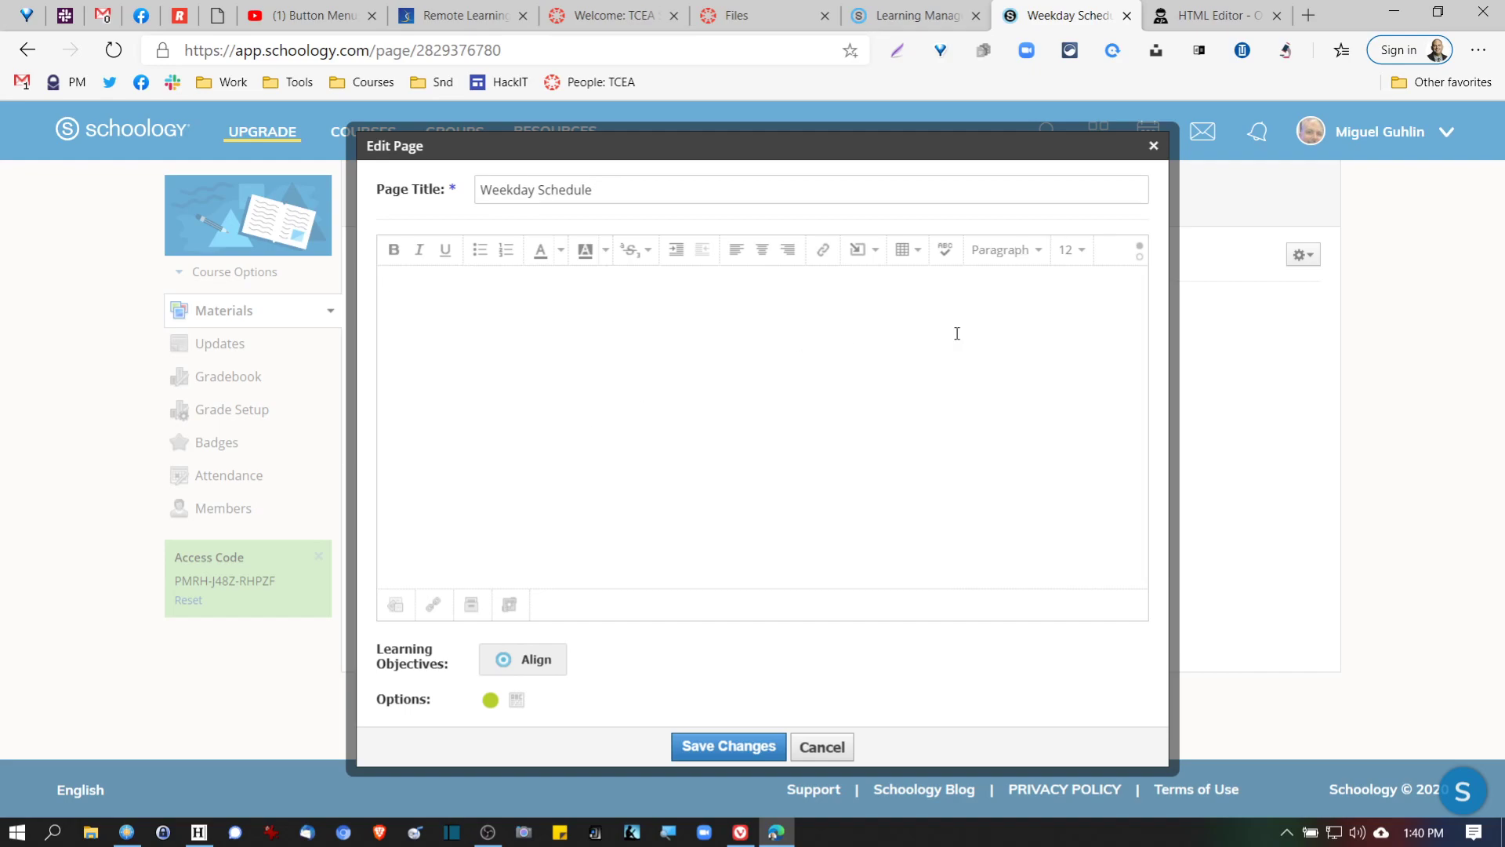
click(1139, 253)
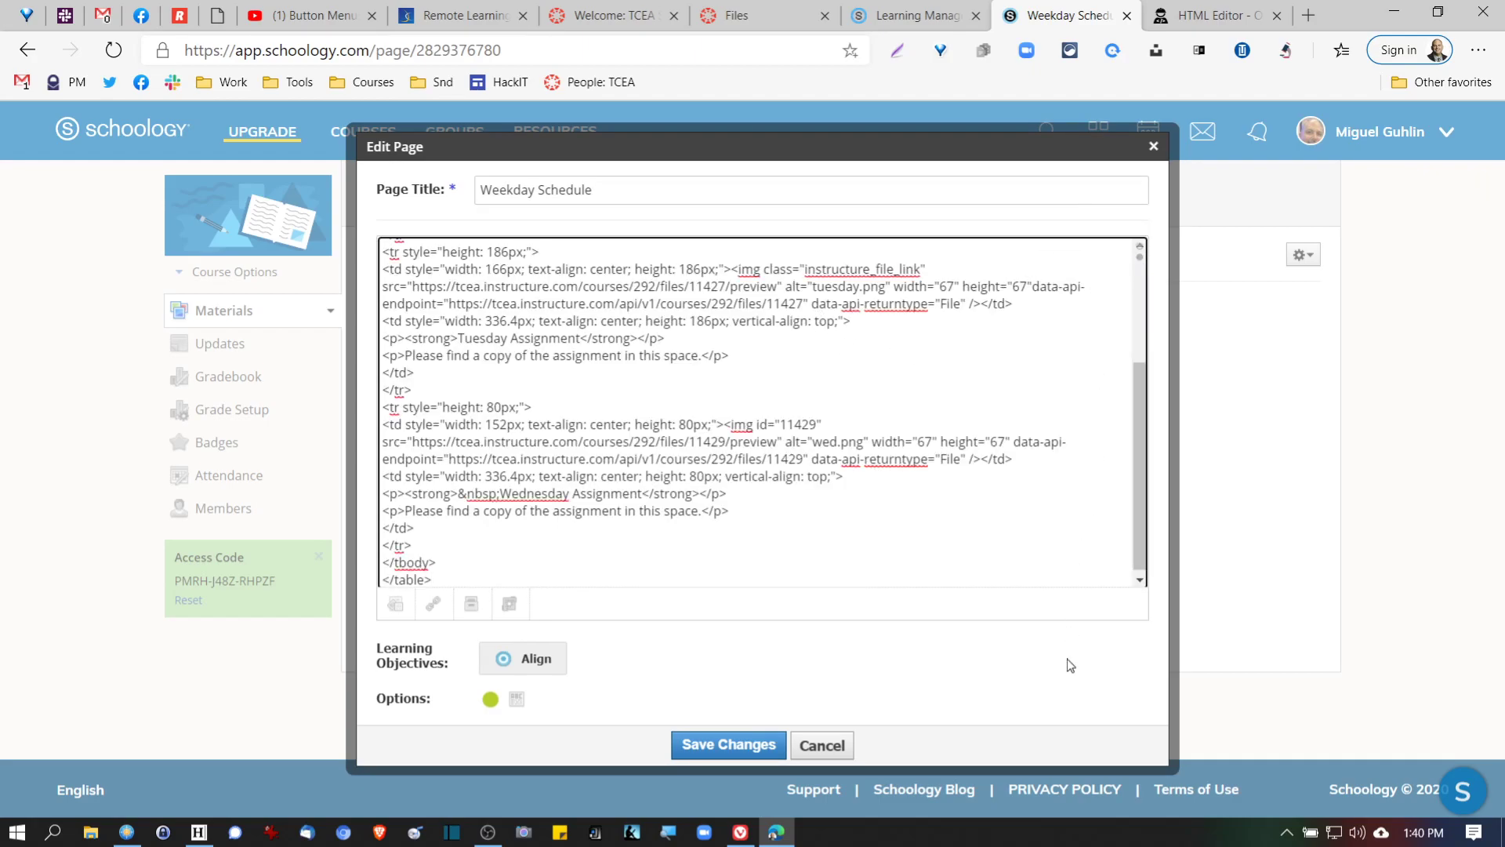
click(1139, 252)
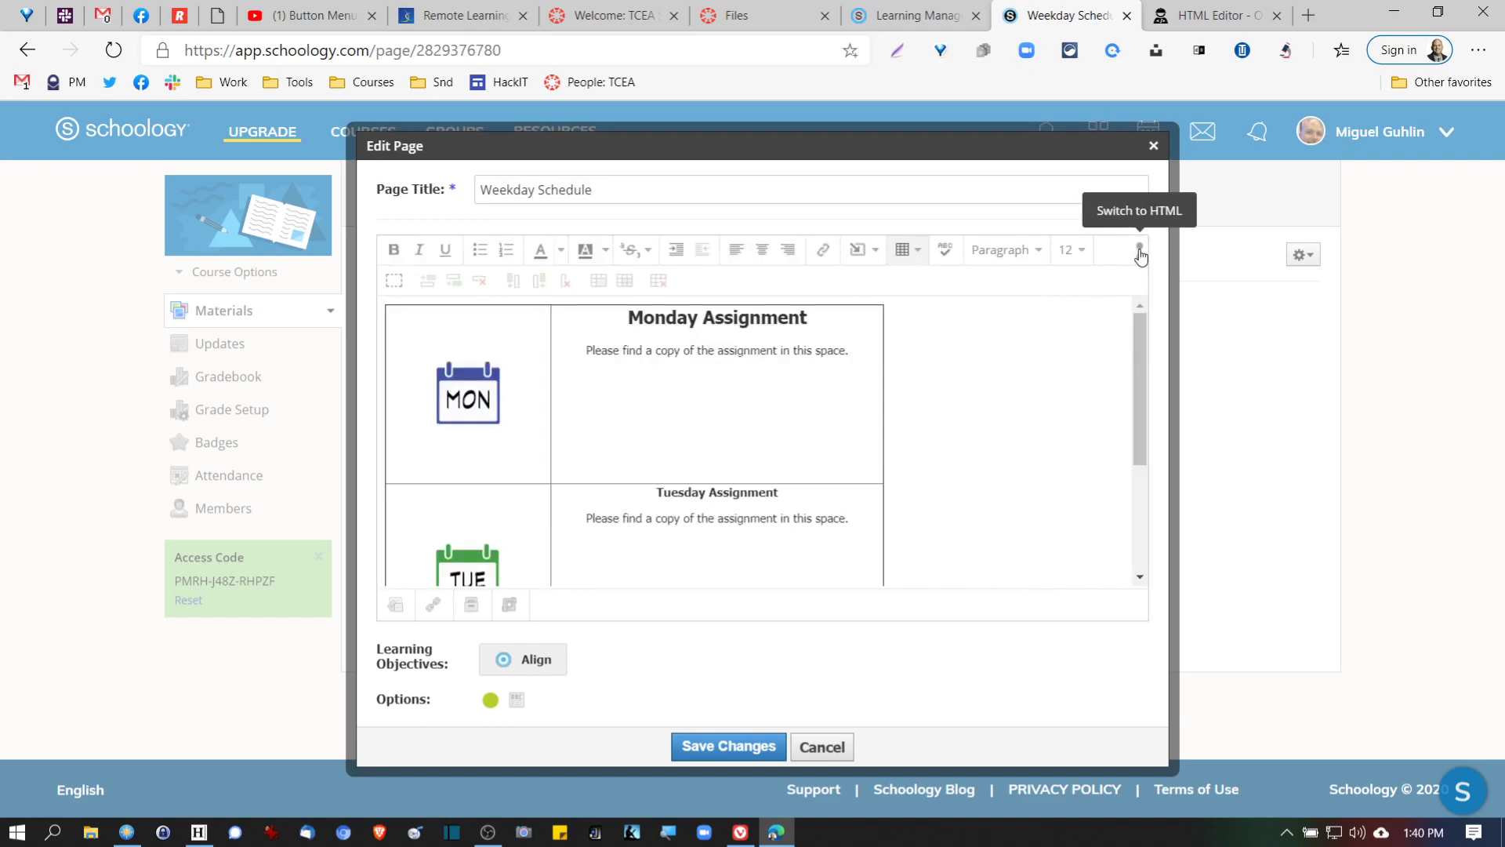
mouse_move(1137, 355)
mouse_down()
mouse_move(1141, 436)
mouse_move(1154, 343)
mouse_move(1128, 365)
mouse_up()
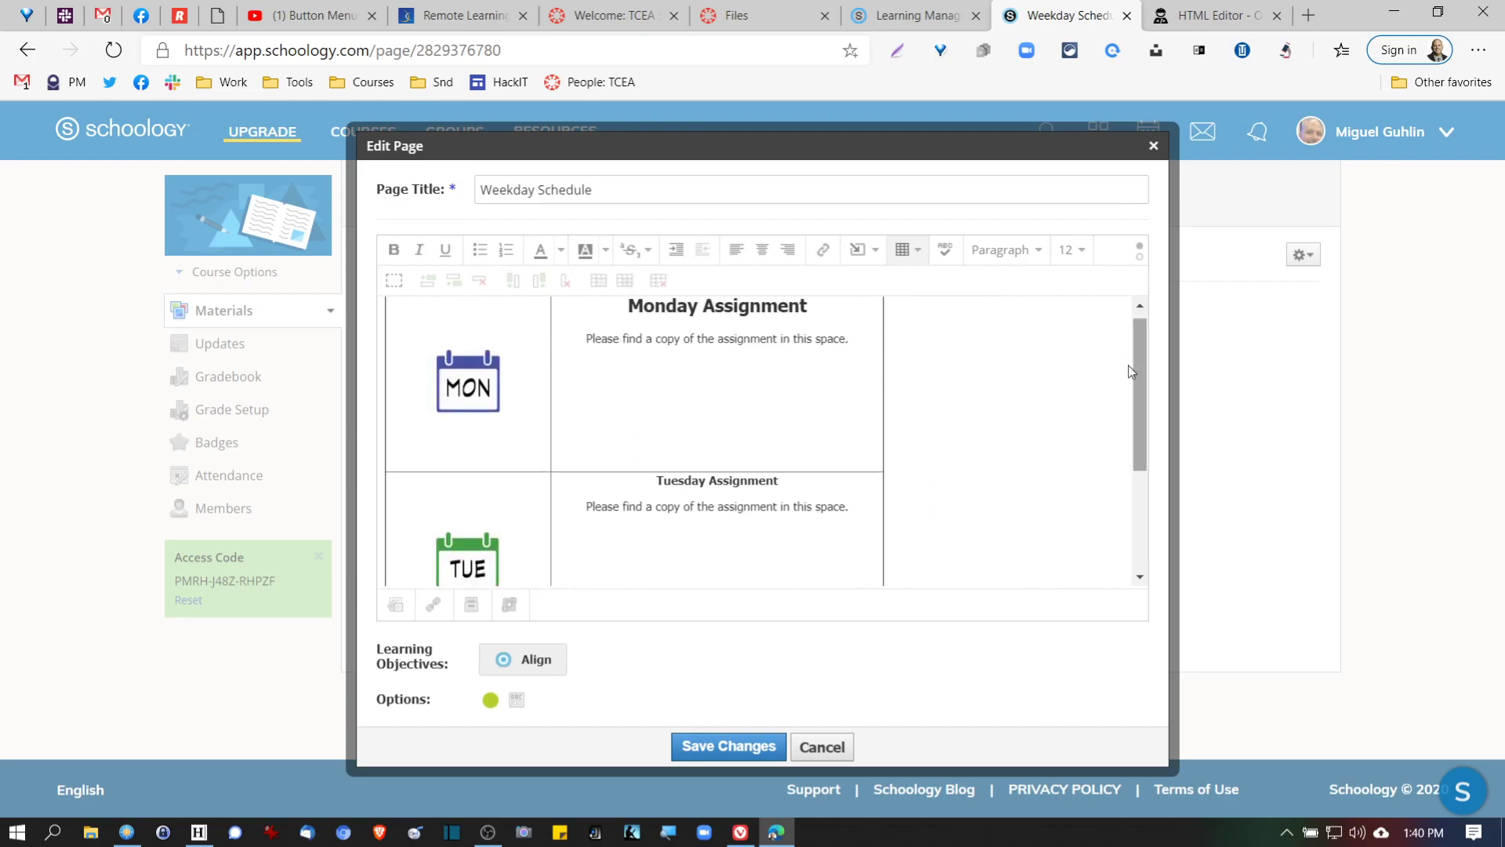
- Widen the assignment table slightly in the Weekday Schedule page editor
click(638, 474)
click(694, 387)
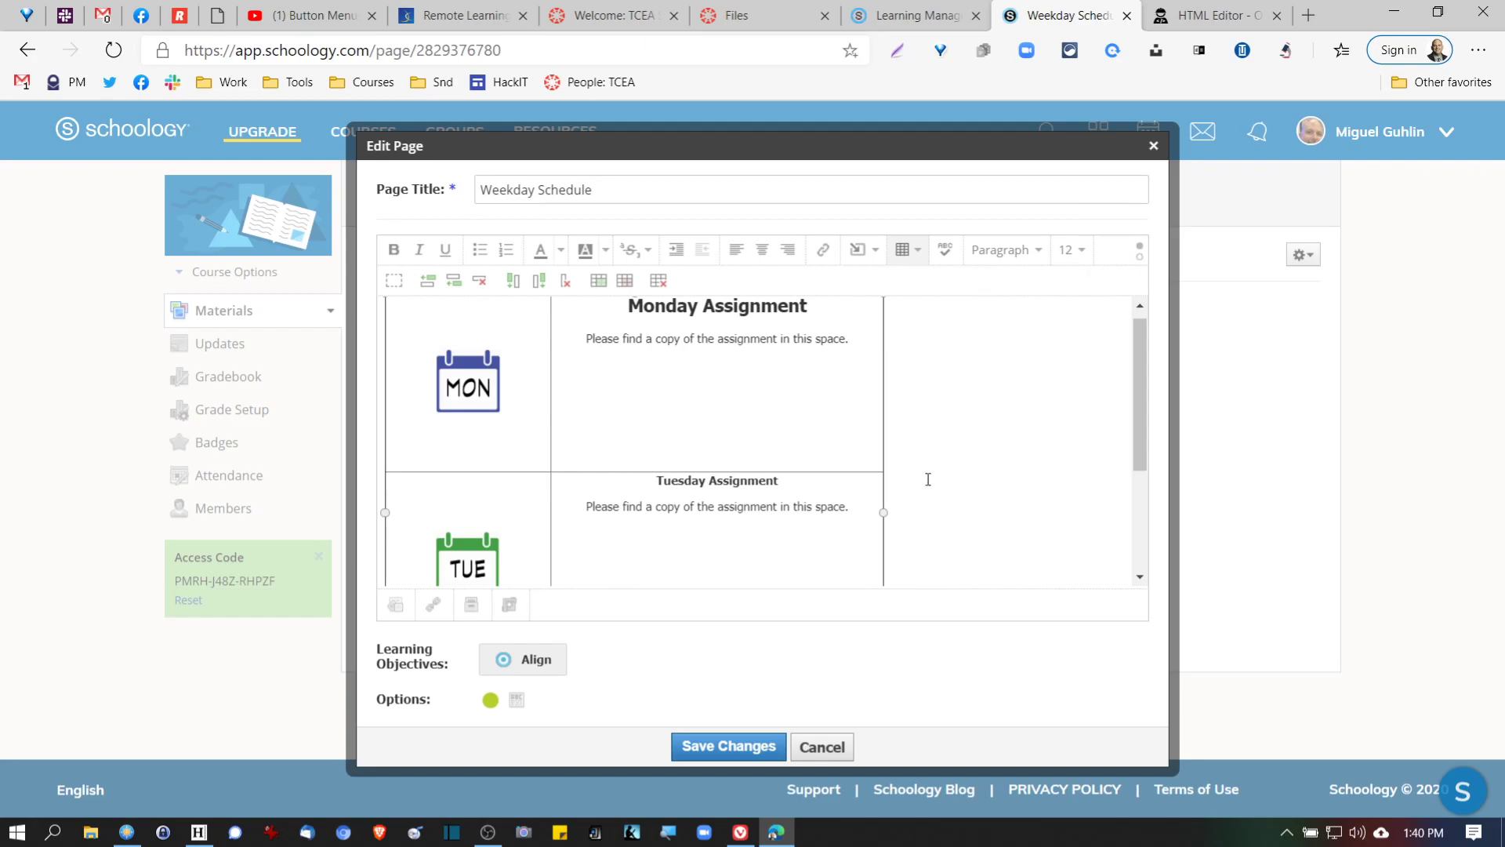
scroll(928, 478, down, 3)
drag(882, 545, 926, 437)
click(829, 462)
- Check the Wednesday row's height in the Weekday Schedule page's HTML source and return to the visual editor
click(1139, 251)
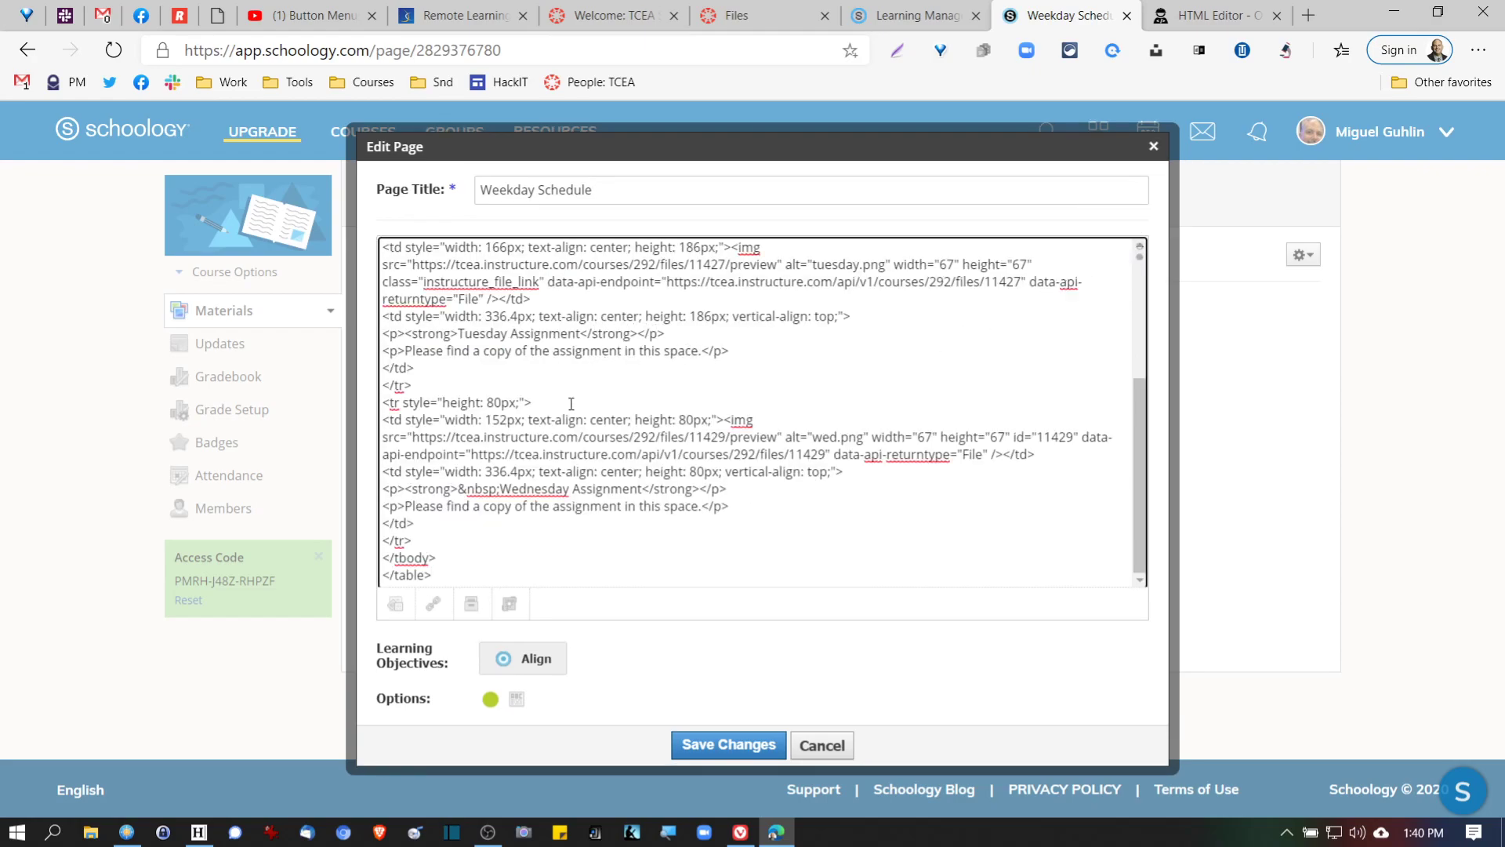
drag(484, 402, 502, 402)
click(494, 403)
click(1140, 254)
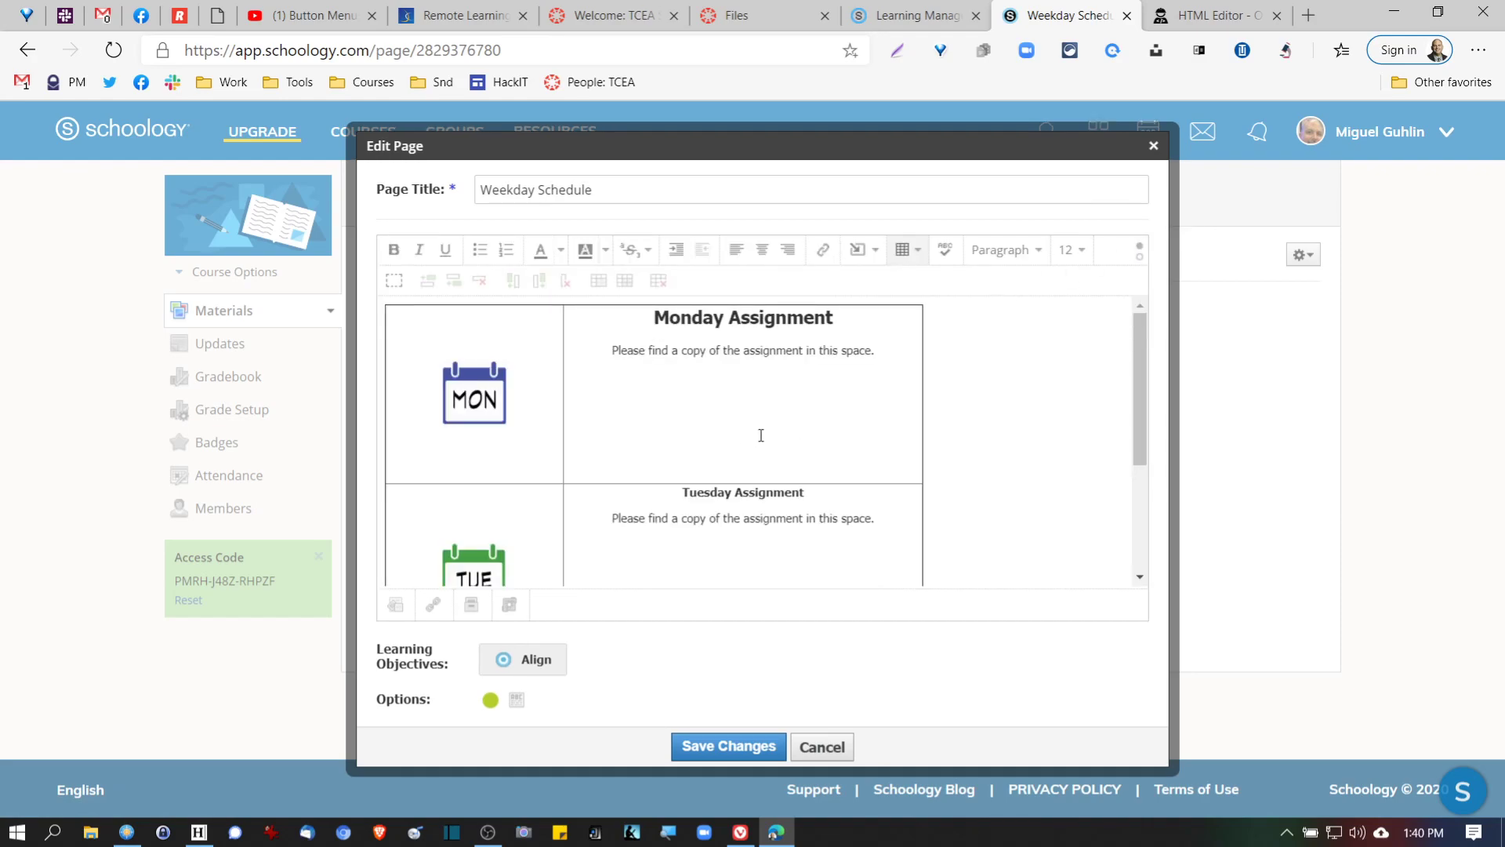
- Switch to HTML5-Editor.net and open the bookmarked W3Schools HTML td tag reference in its place
click(1239, 18)
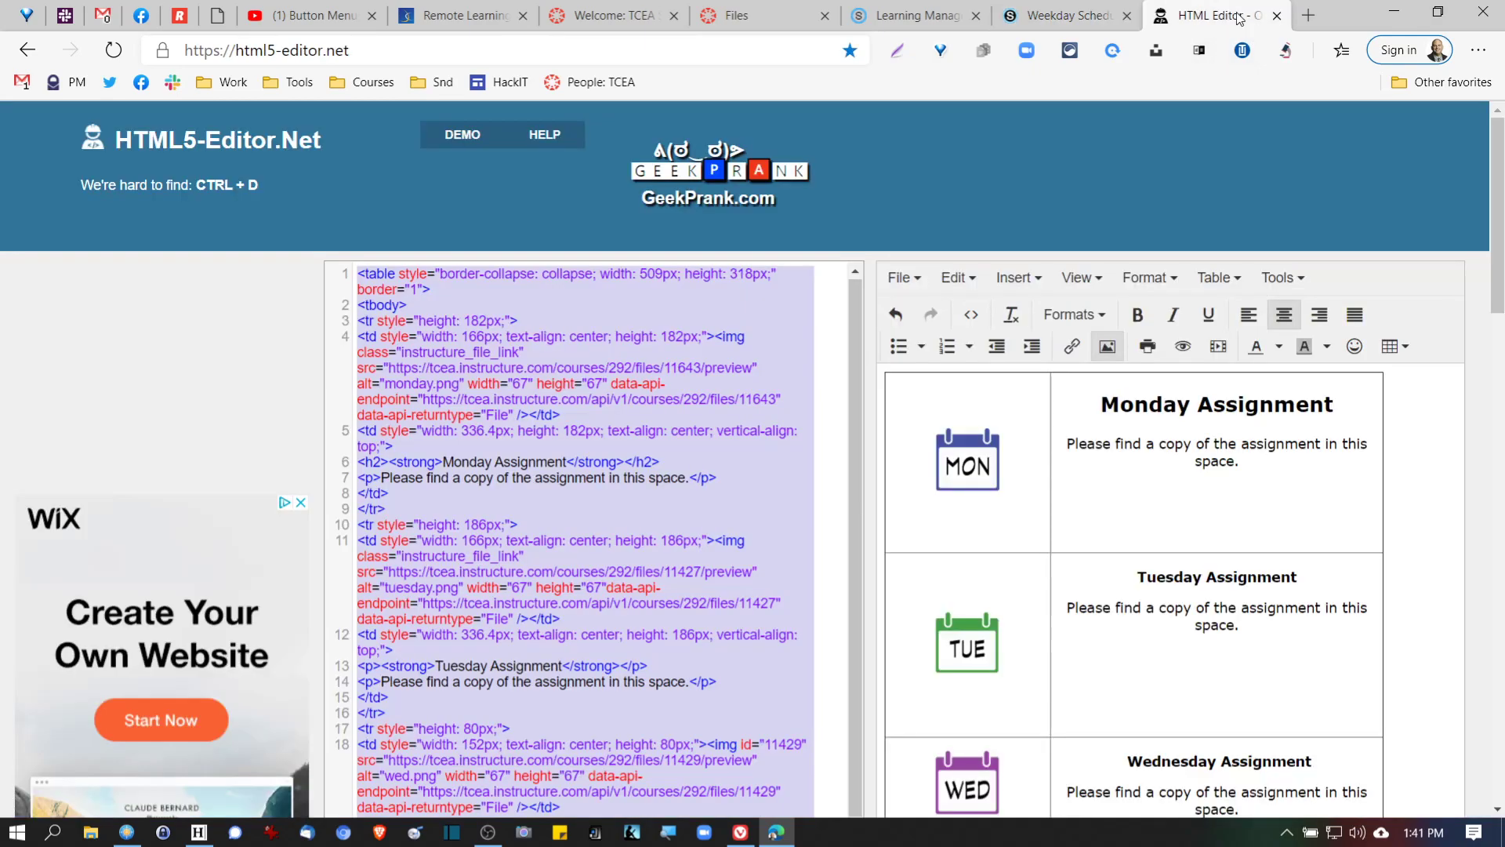
click(280, 83)
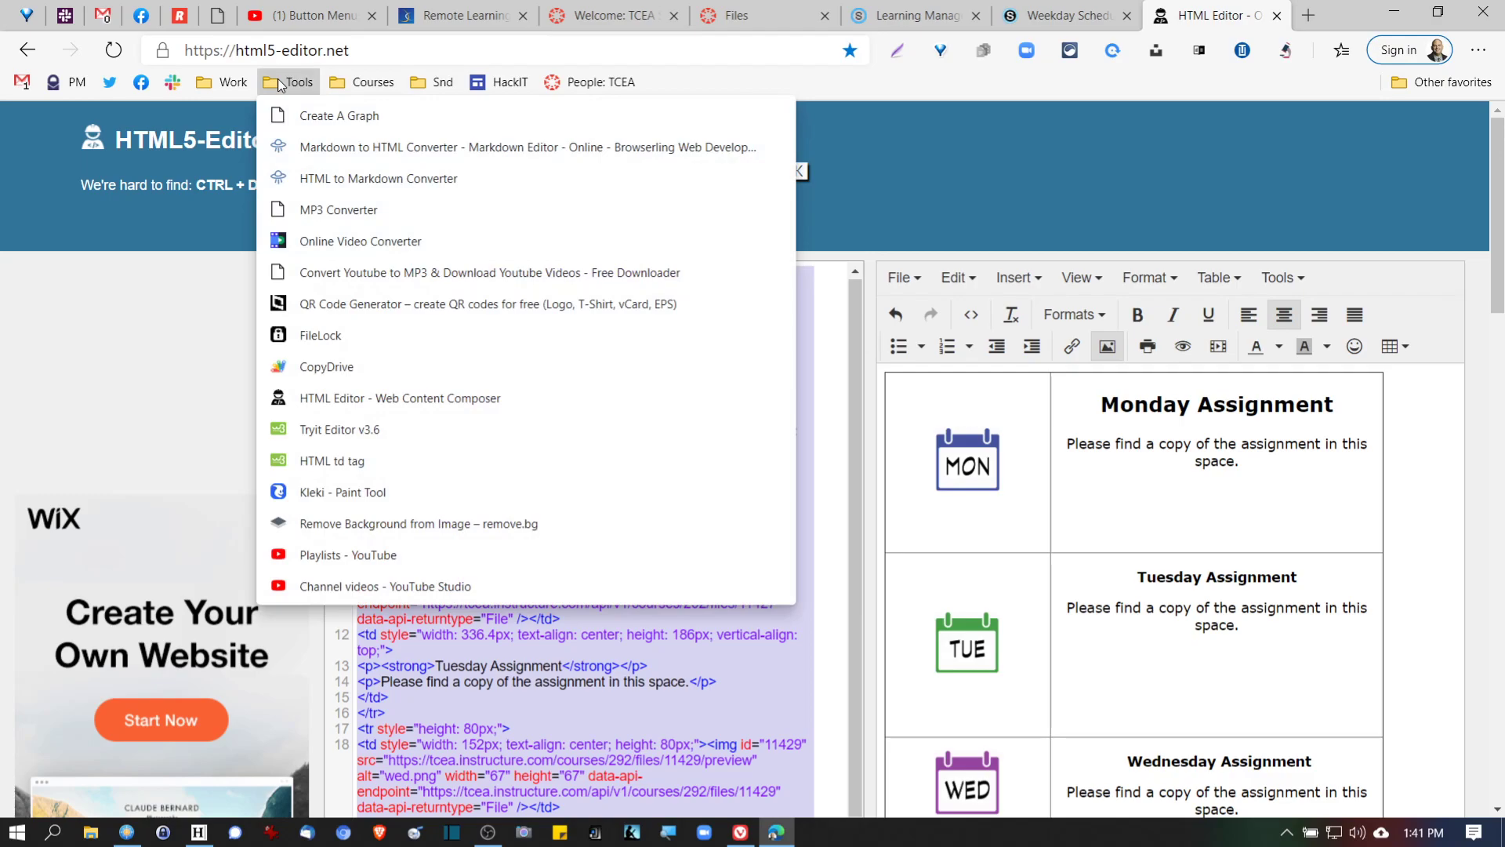
click(384, 463)
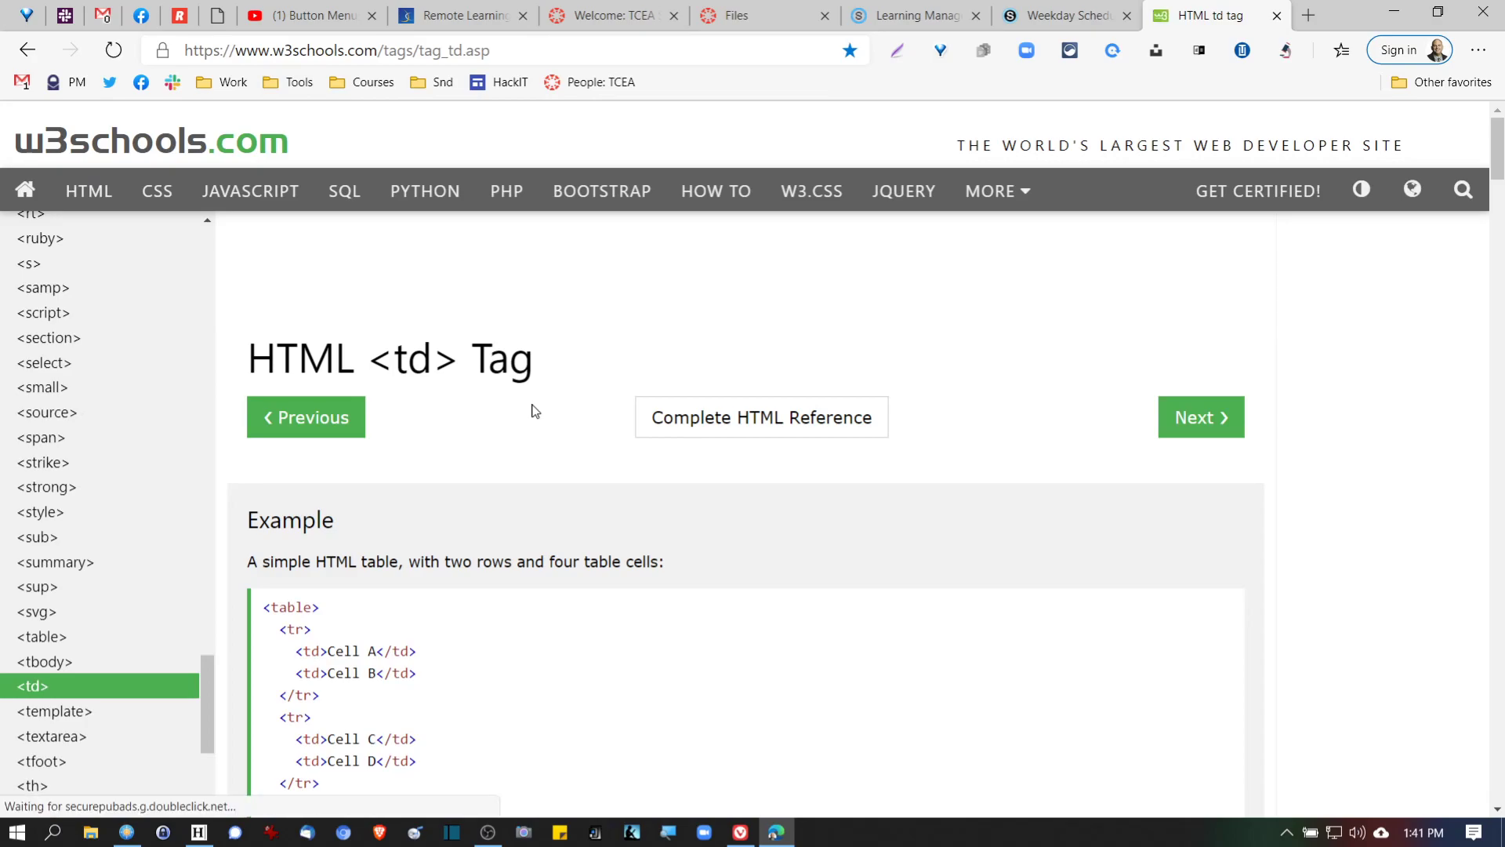
- Examine the td tag reference's table example, definition, browser support and attributes
scroll(541, 395, down, 3)
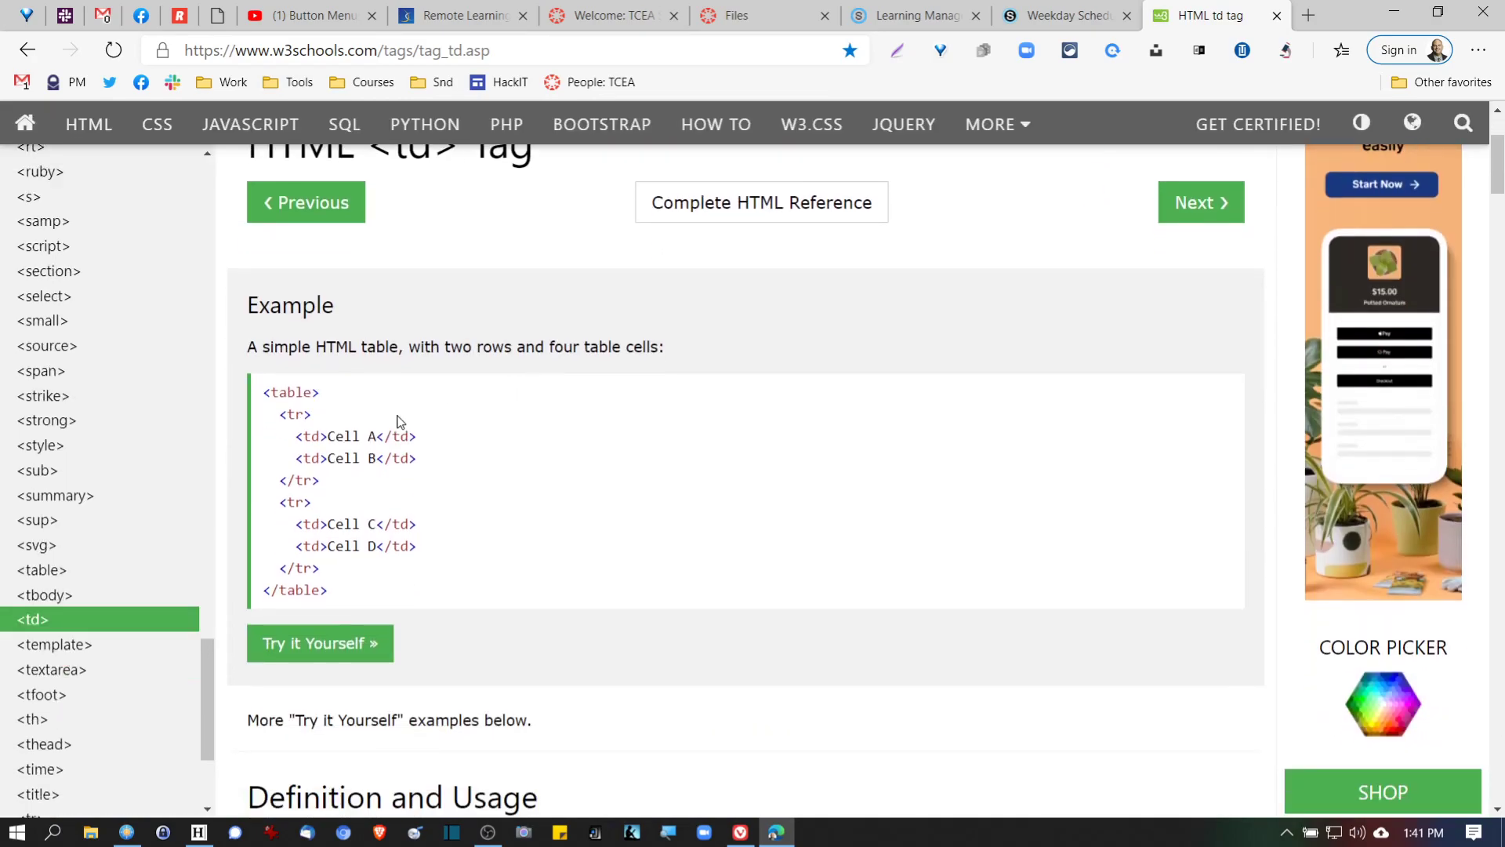
scroll(398, 415, down, 5)
scroll(399, 416, down, 3)
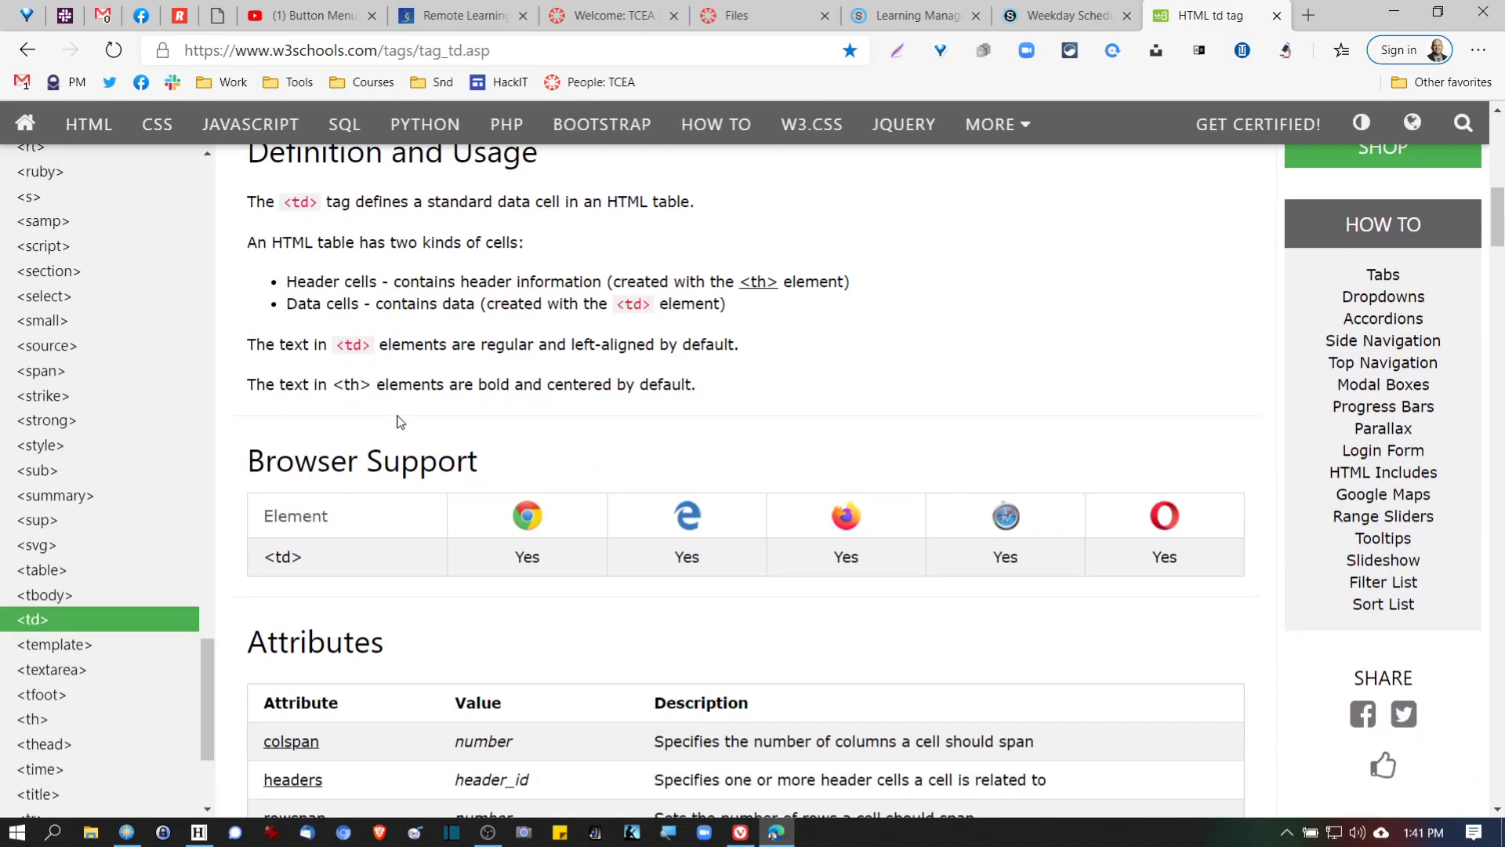
scroll(398, 422, down, 4)
scroll(398, 422, up, 7)
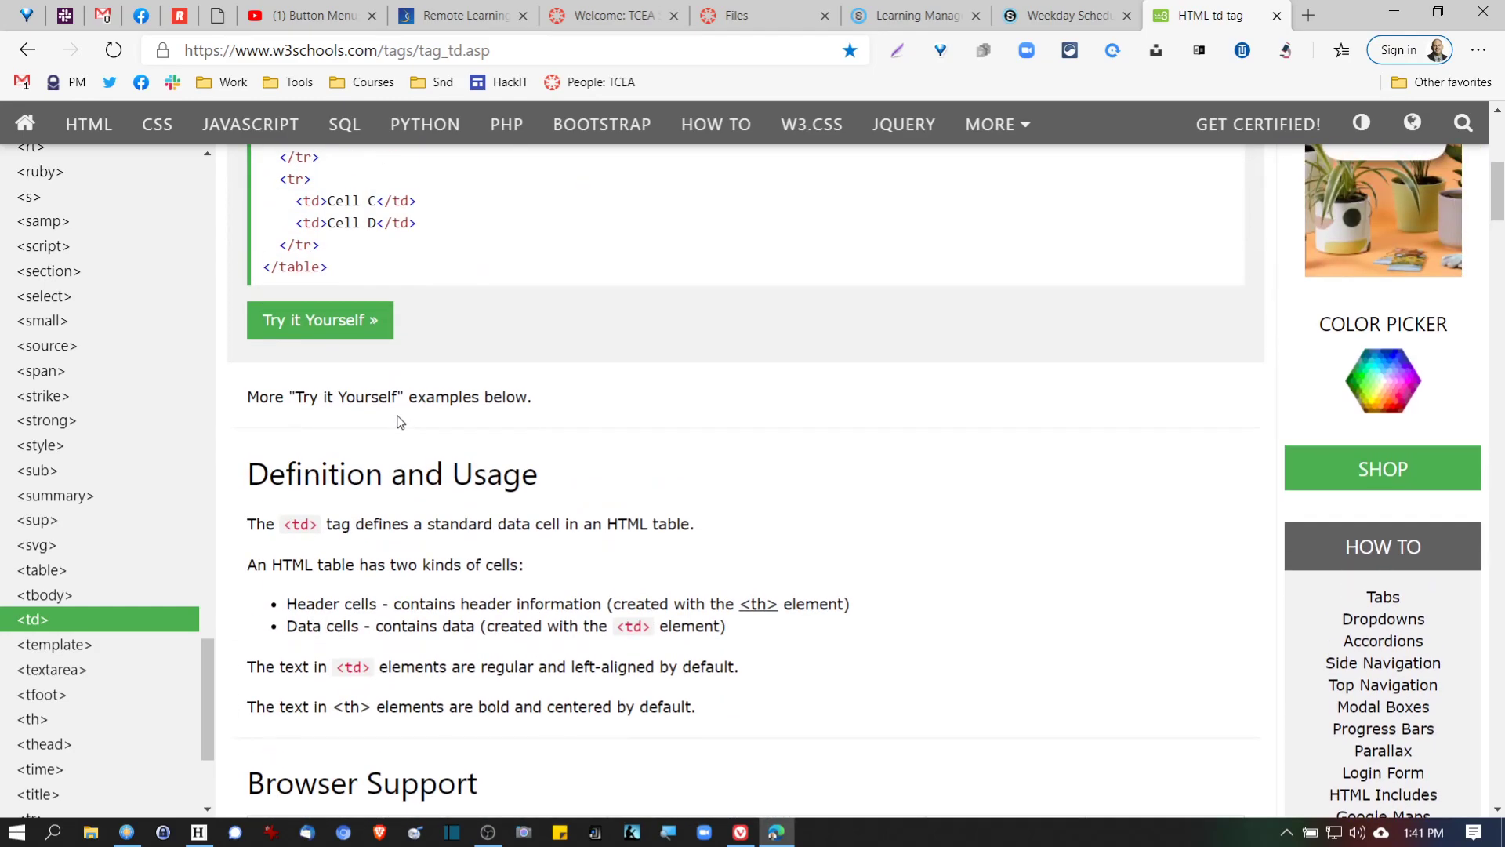
scroll(399, 422, up, 4)
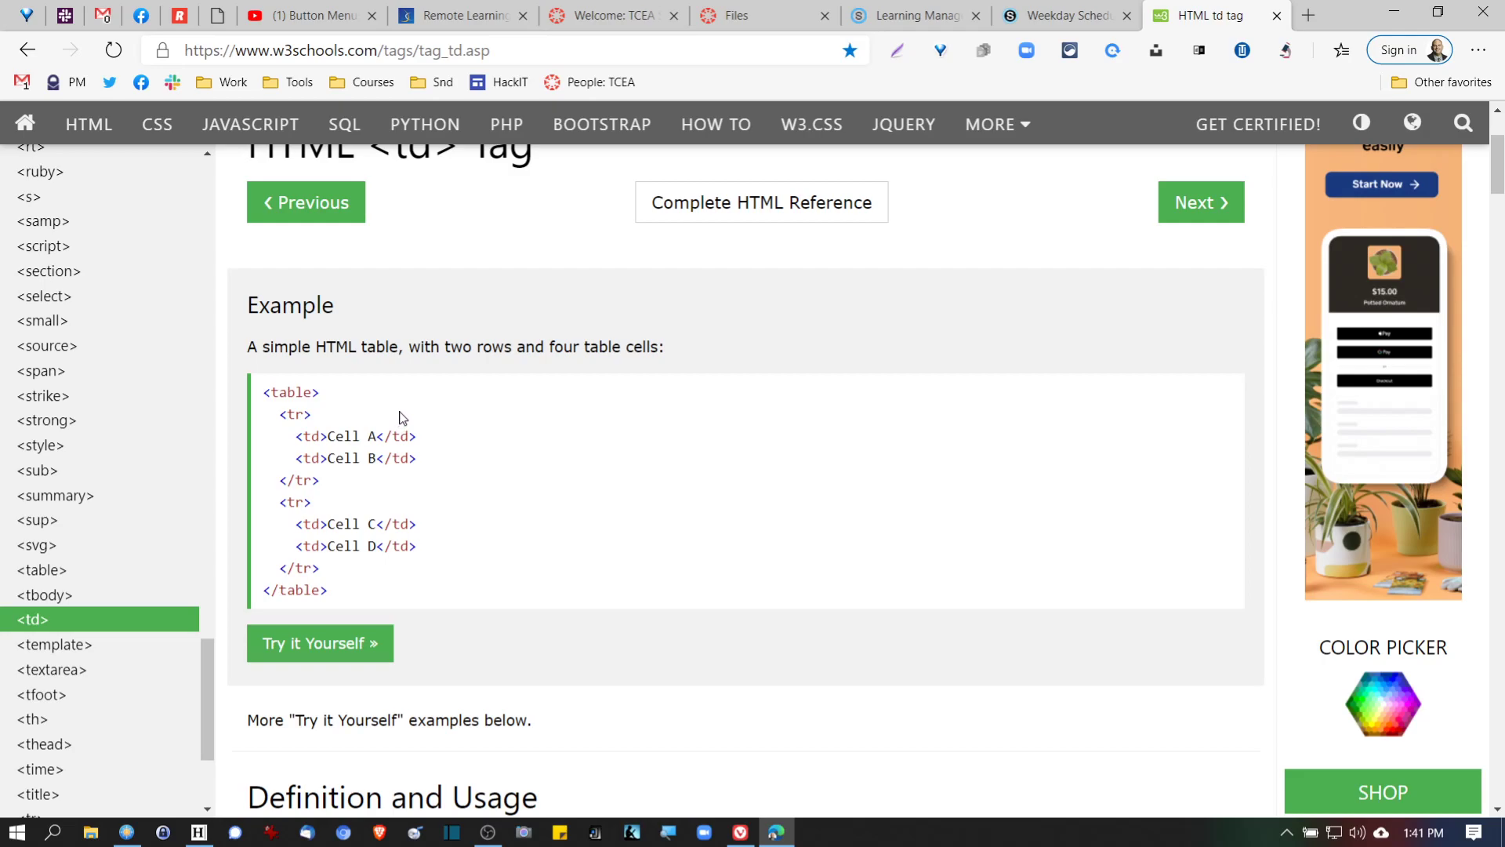
scroll(399, 420, up, 3)
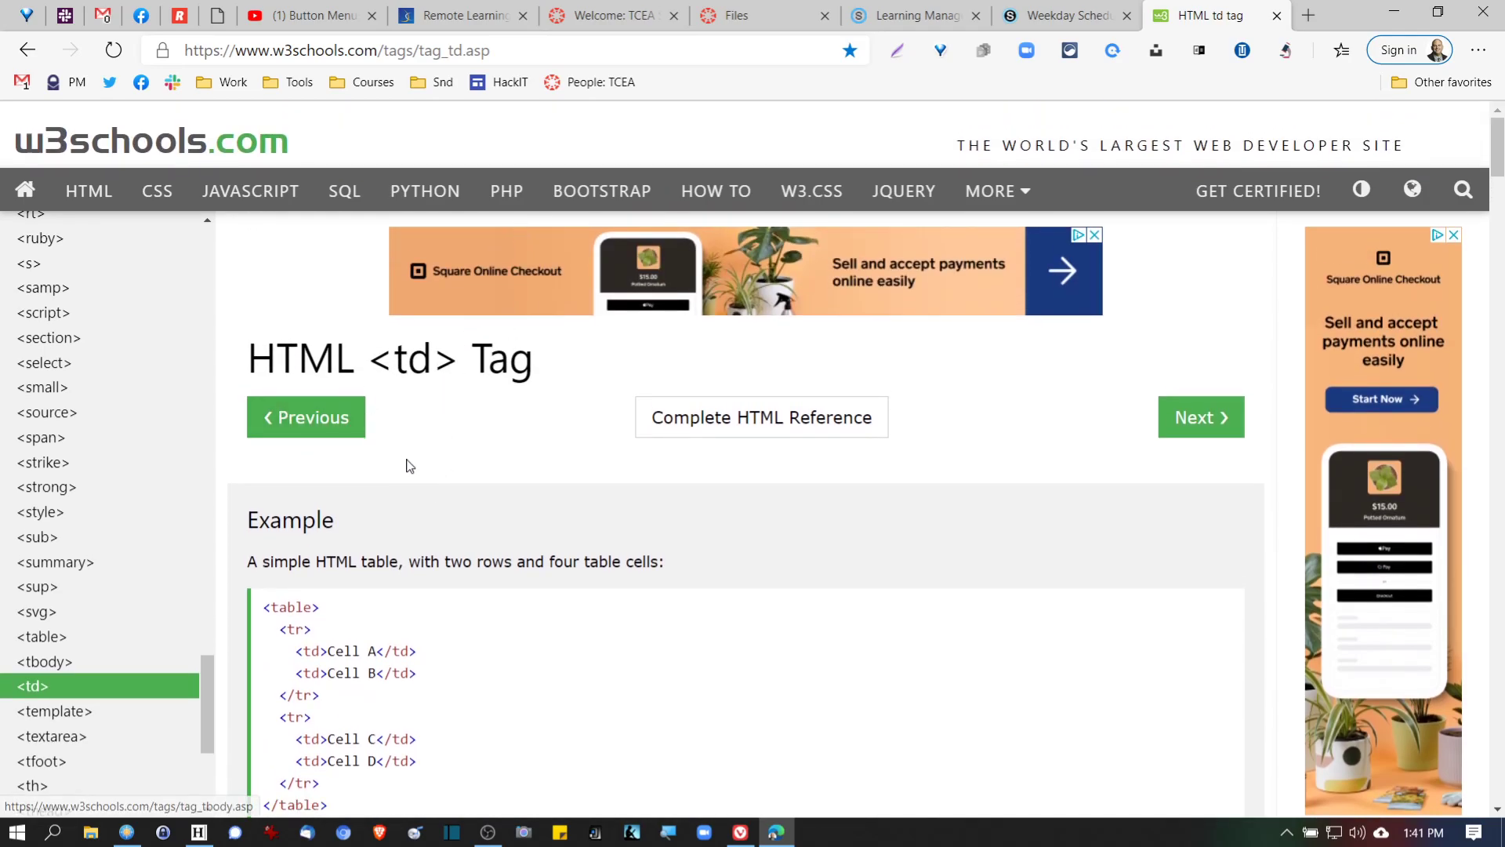
scroll(406, 464, down, 3)
scroll(350, 501, down, 4)
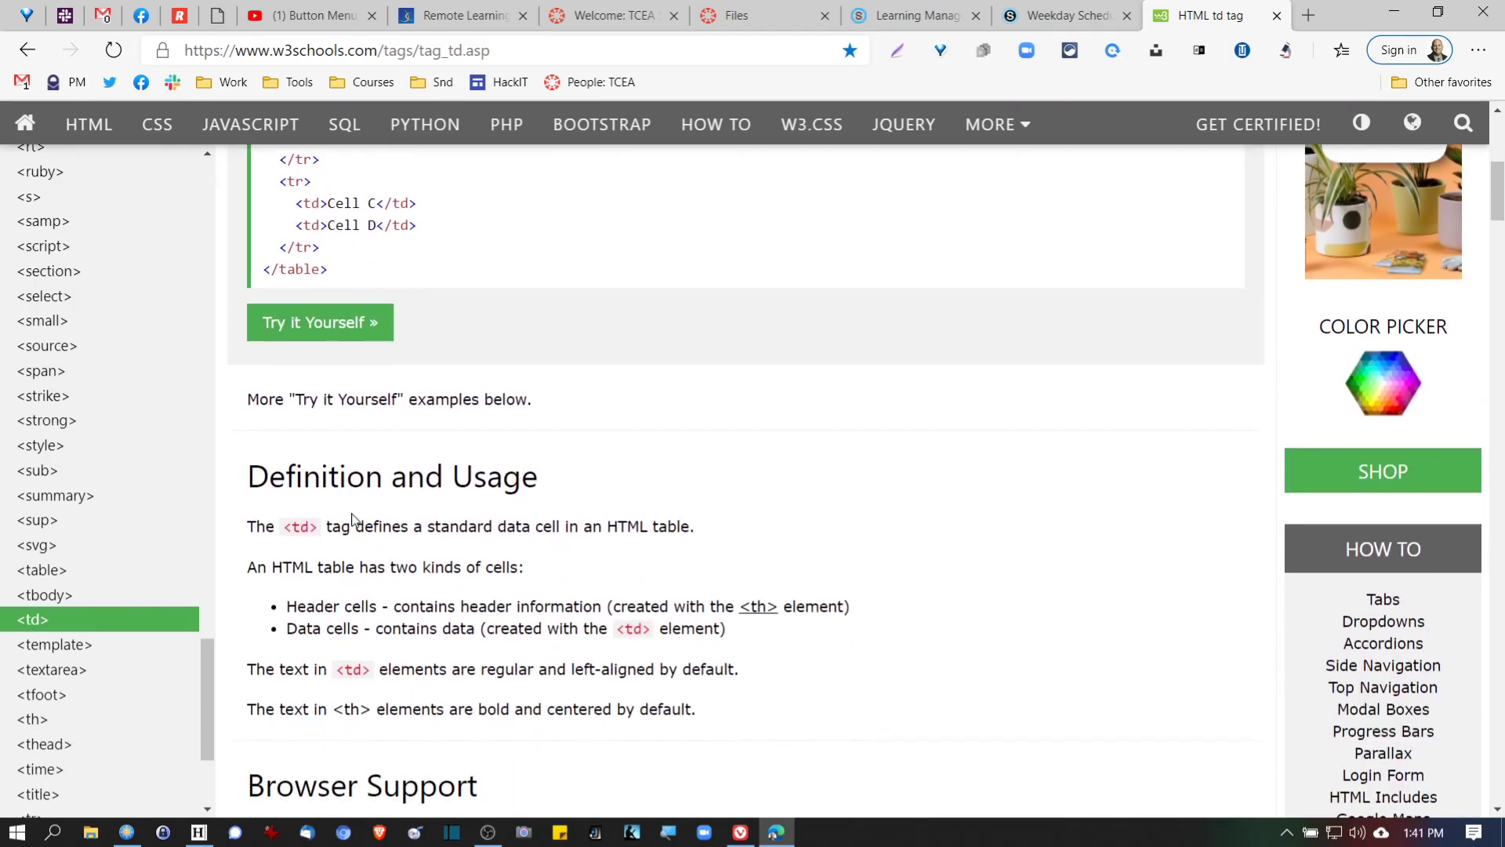
- Open the td example in the Tryit Editor, replace its code with the copied table code and run it
click(320, 323)
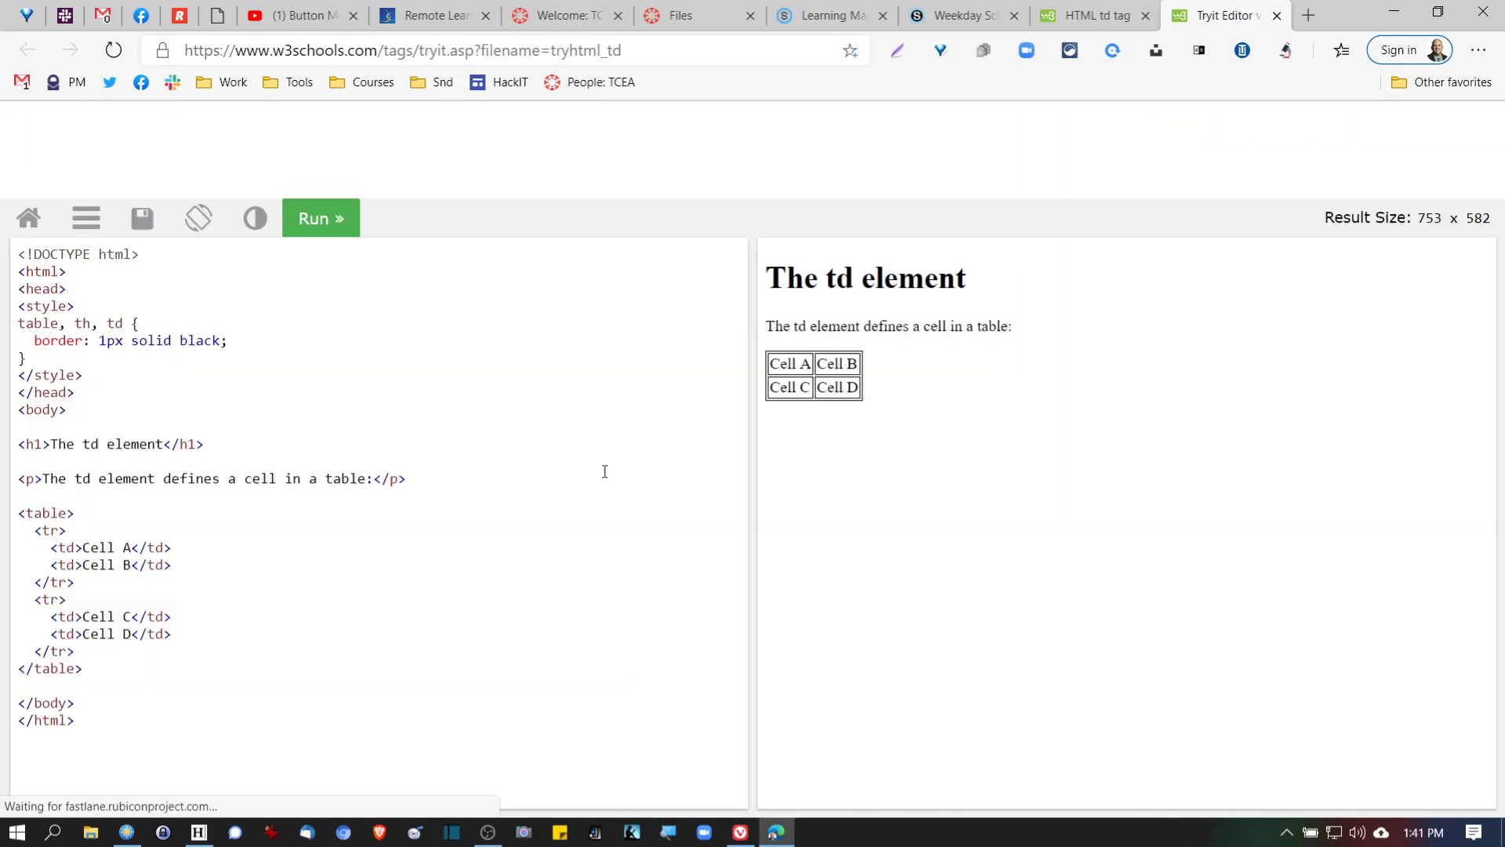
click(340, 365)
key(ctrl+a)
key(ctrl+v)
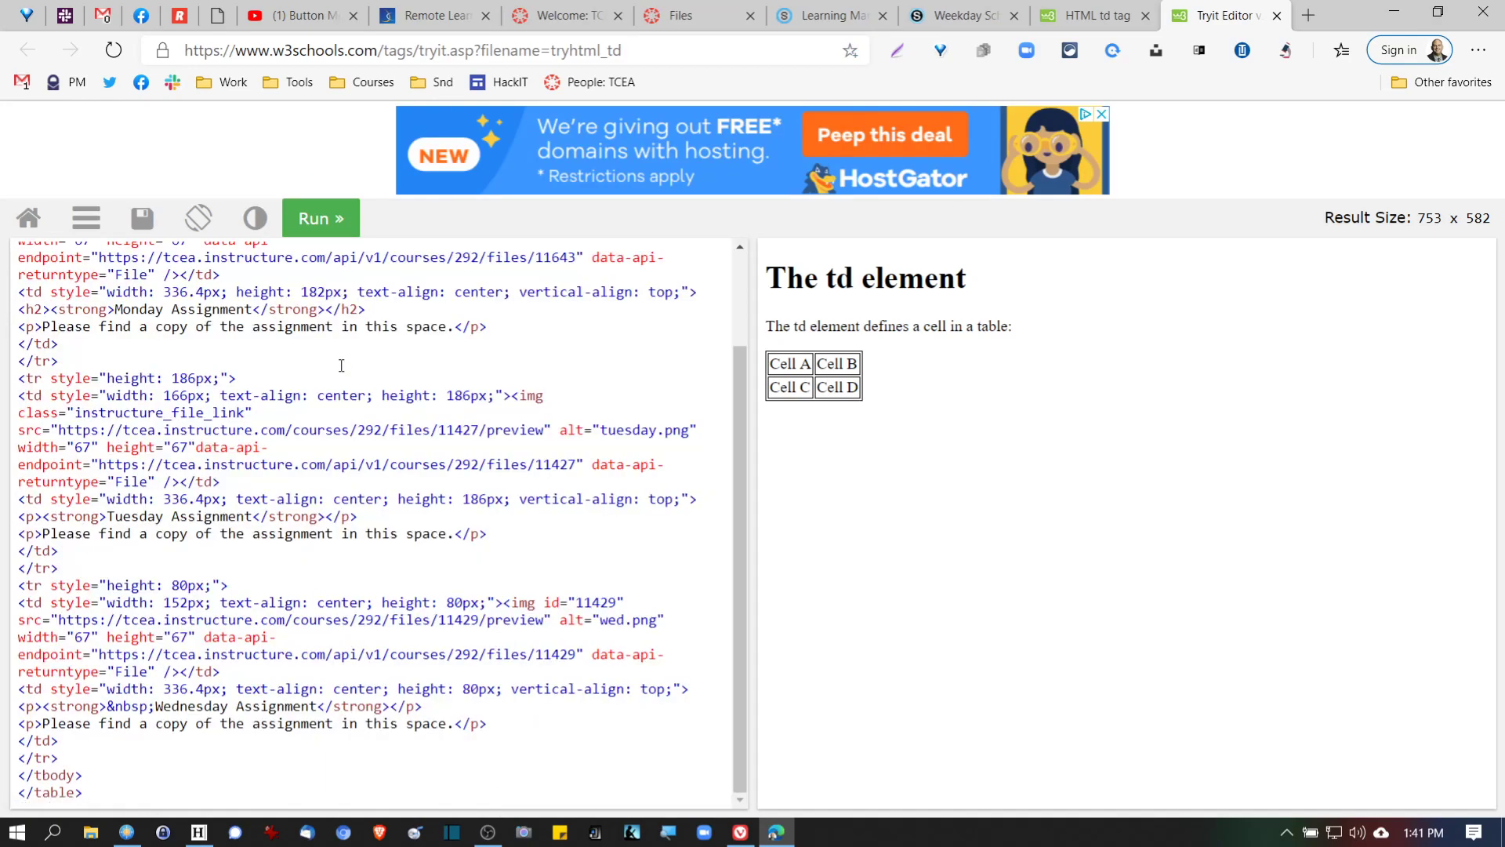
click(312, 220)
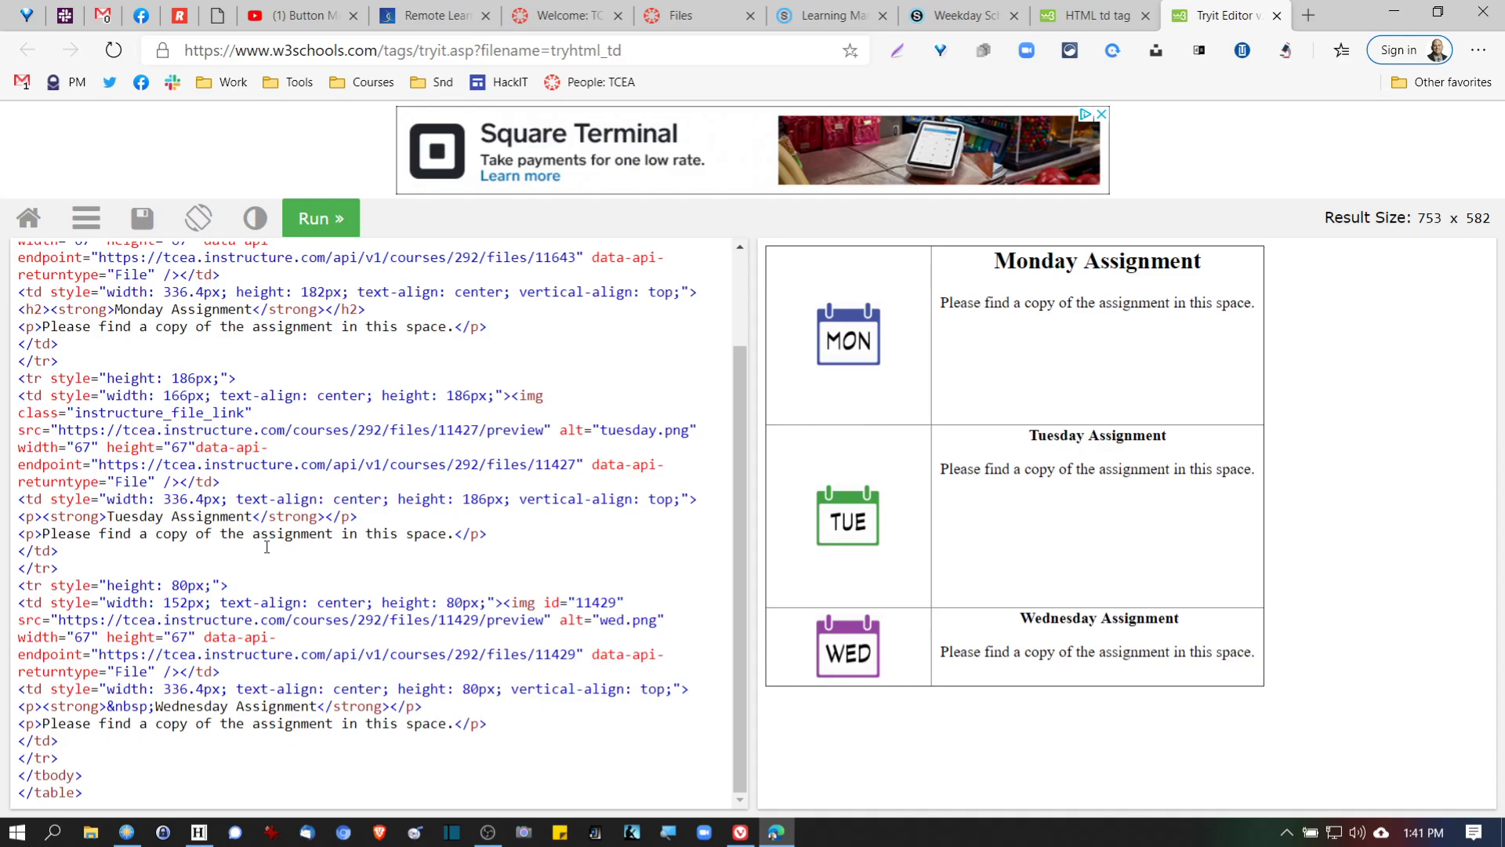
- Set the Monday Assignment cell's width to 226.4px in the Tryit Editor code and run it again
scroll(269, 533, up, 2)
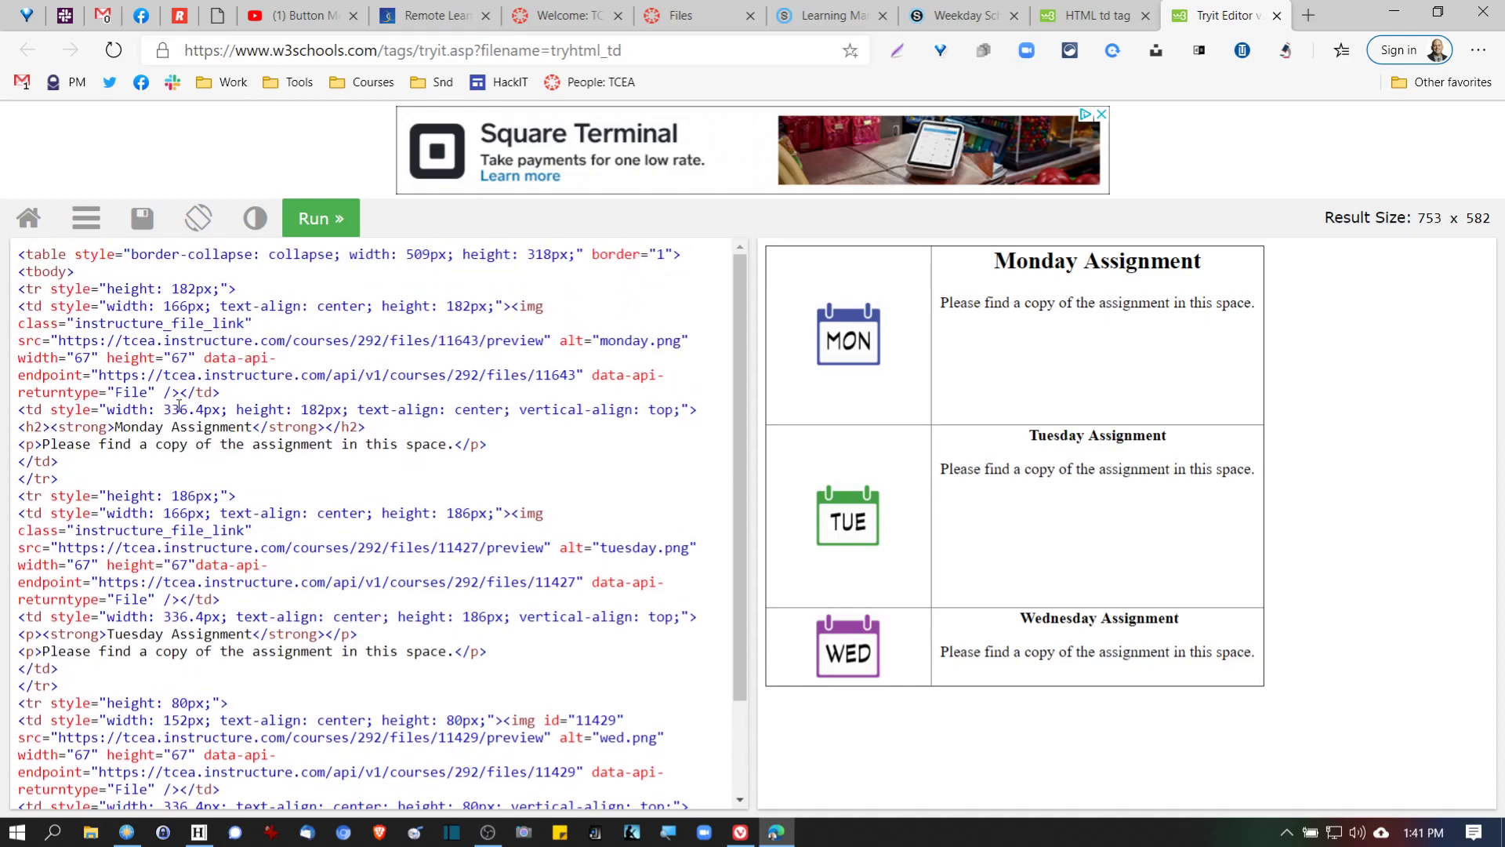
drag(165, 410, 185, 410)
text(22)
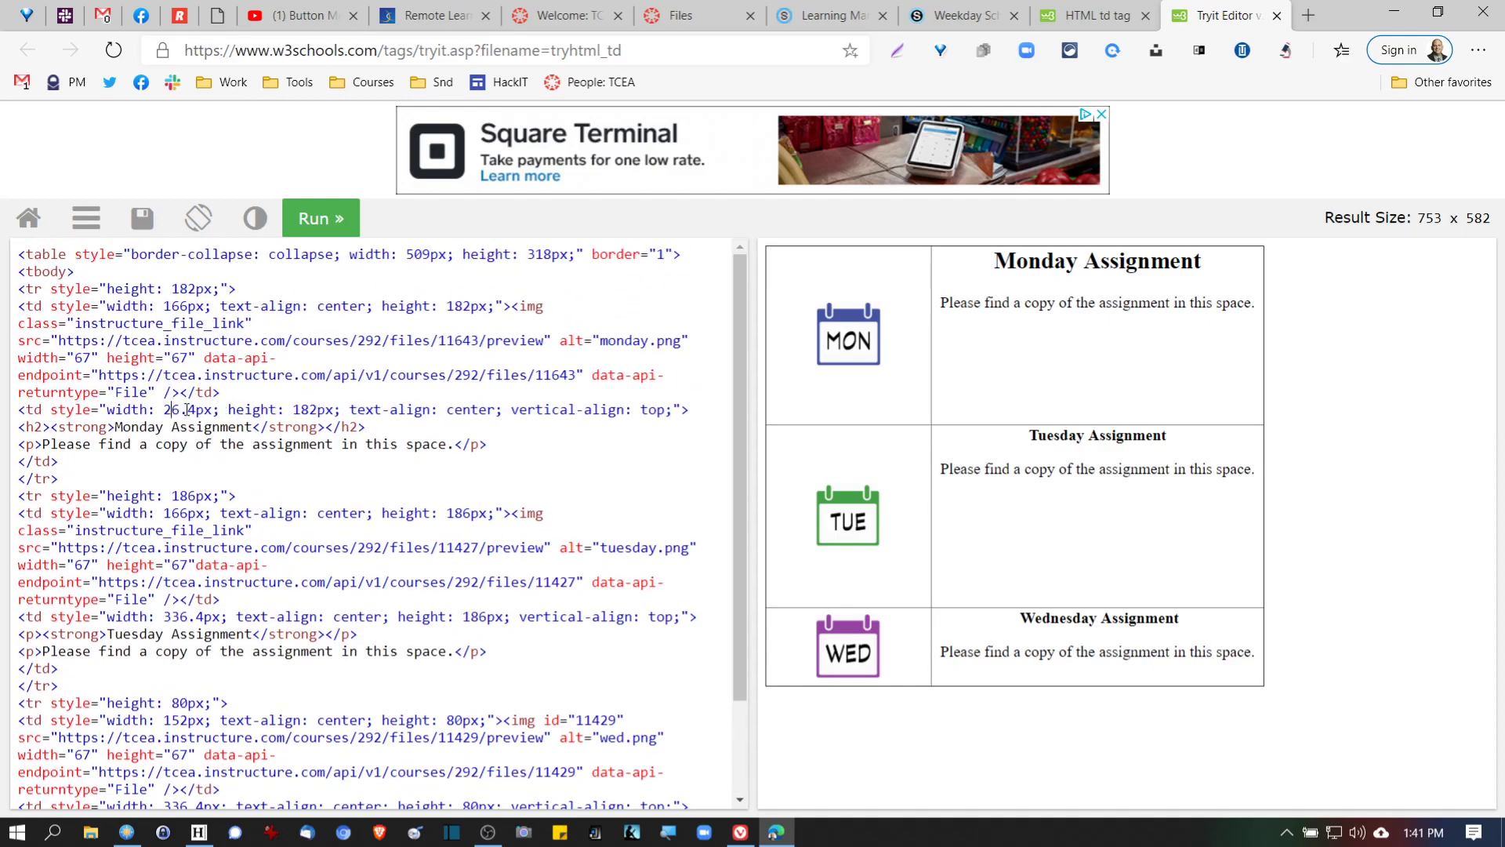
click(301, 445)
click(337, 218)
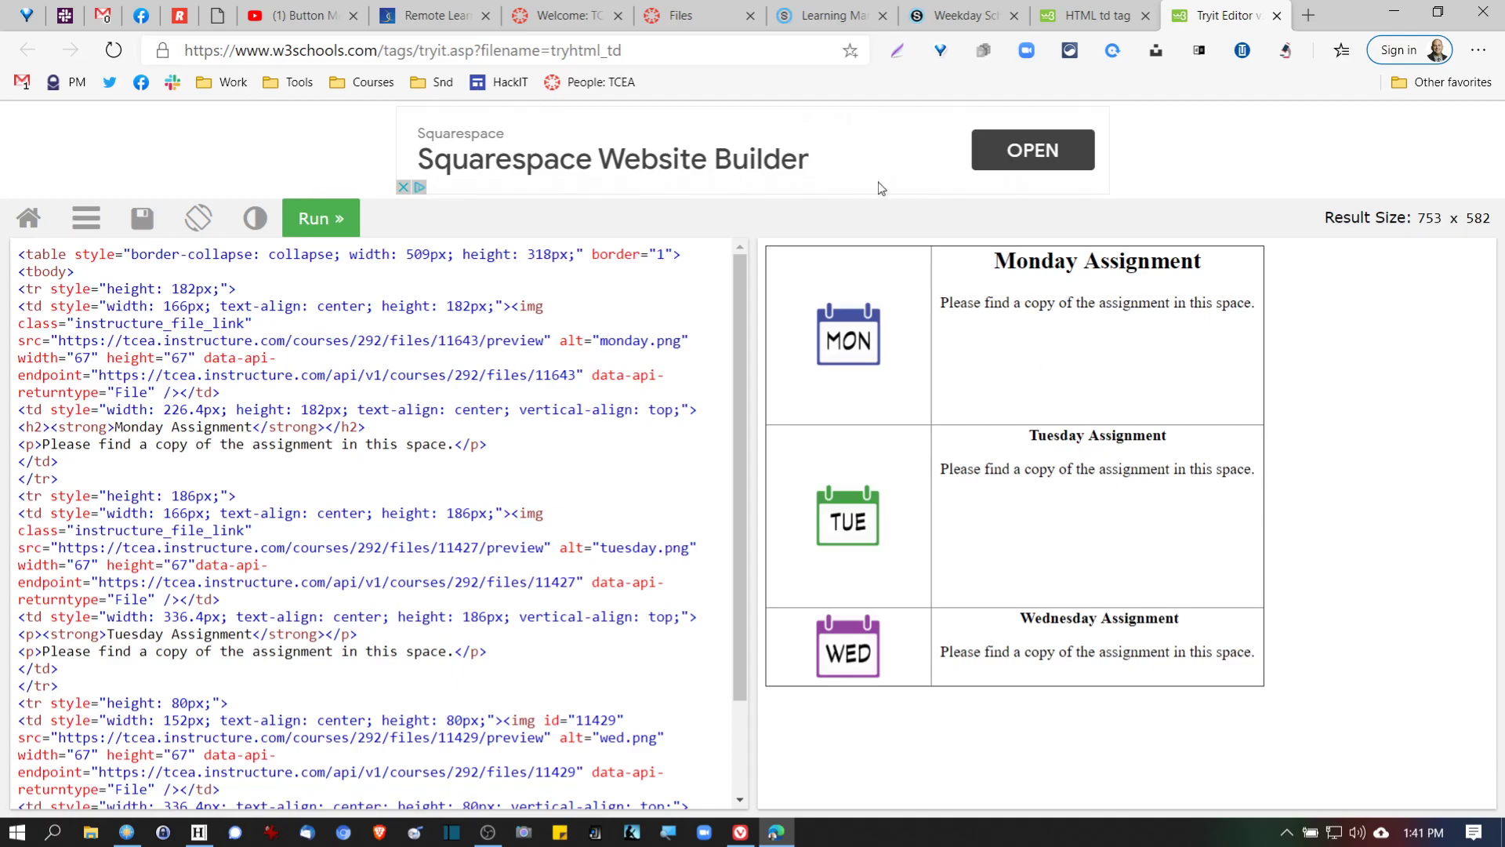
- Switch to the Welcome page in Canvas and check the row and cell sizes in its HTML source
click(565, 15)
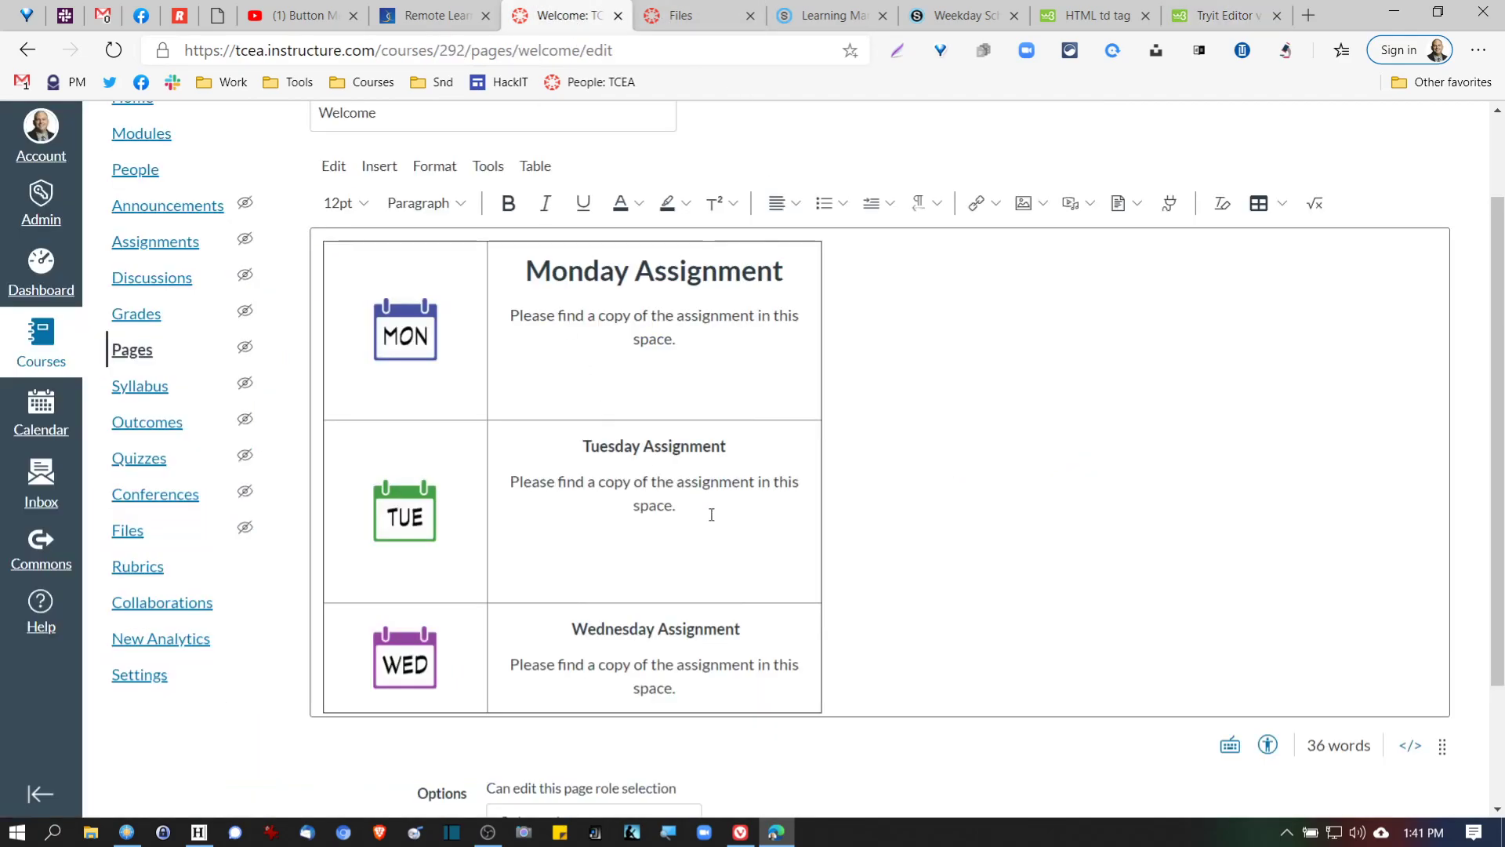
click(1411, 745)
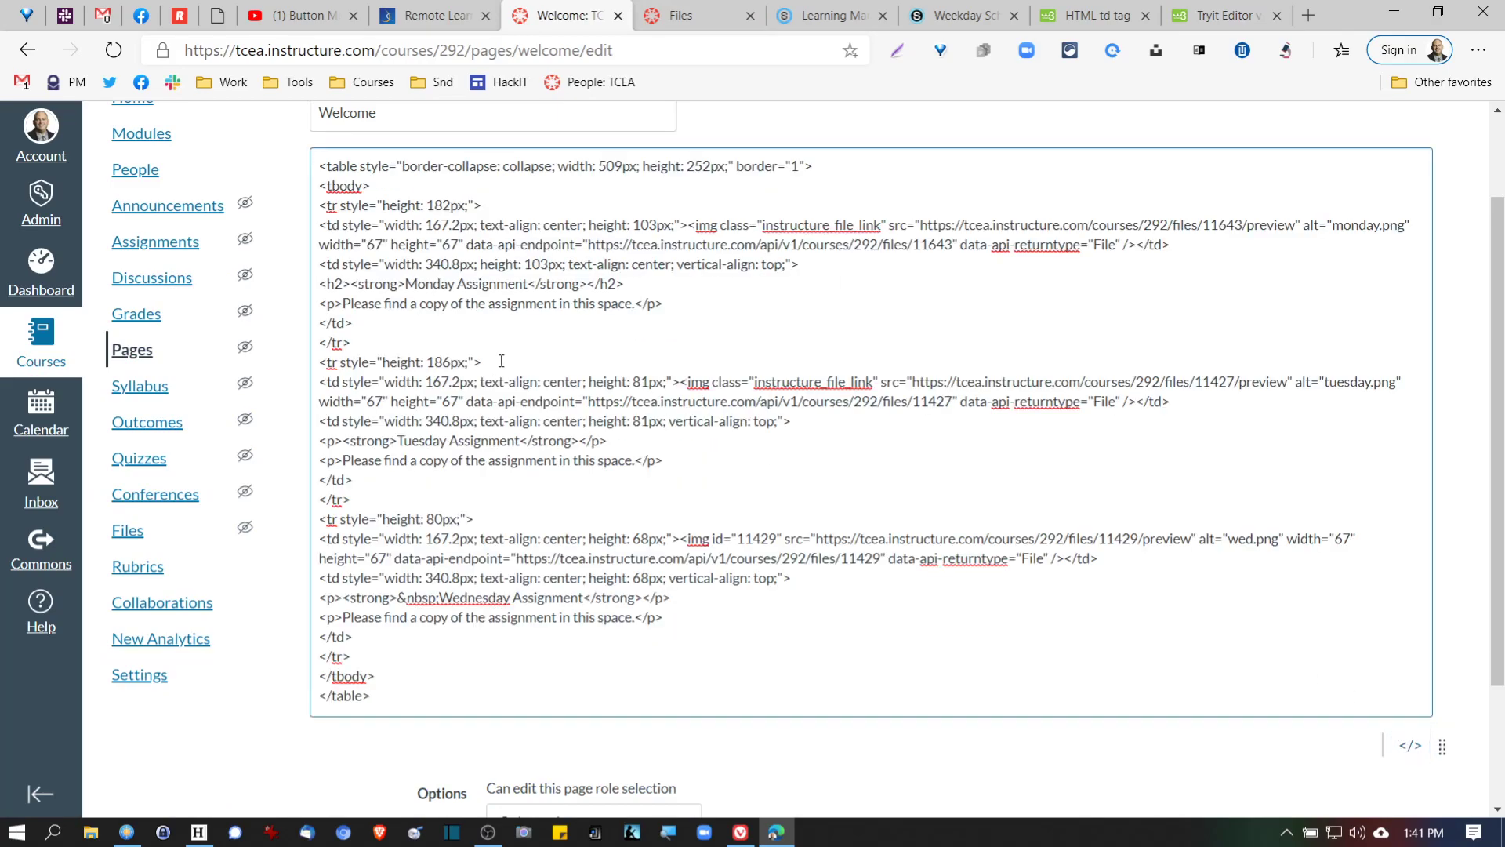
click(1411, 745)
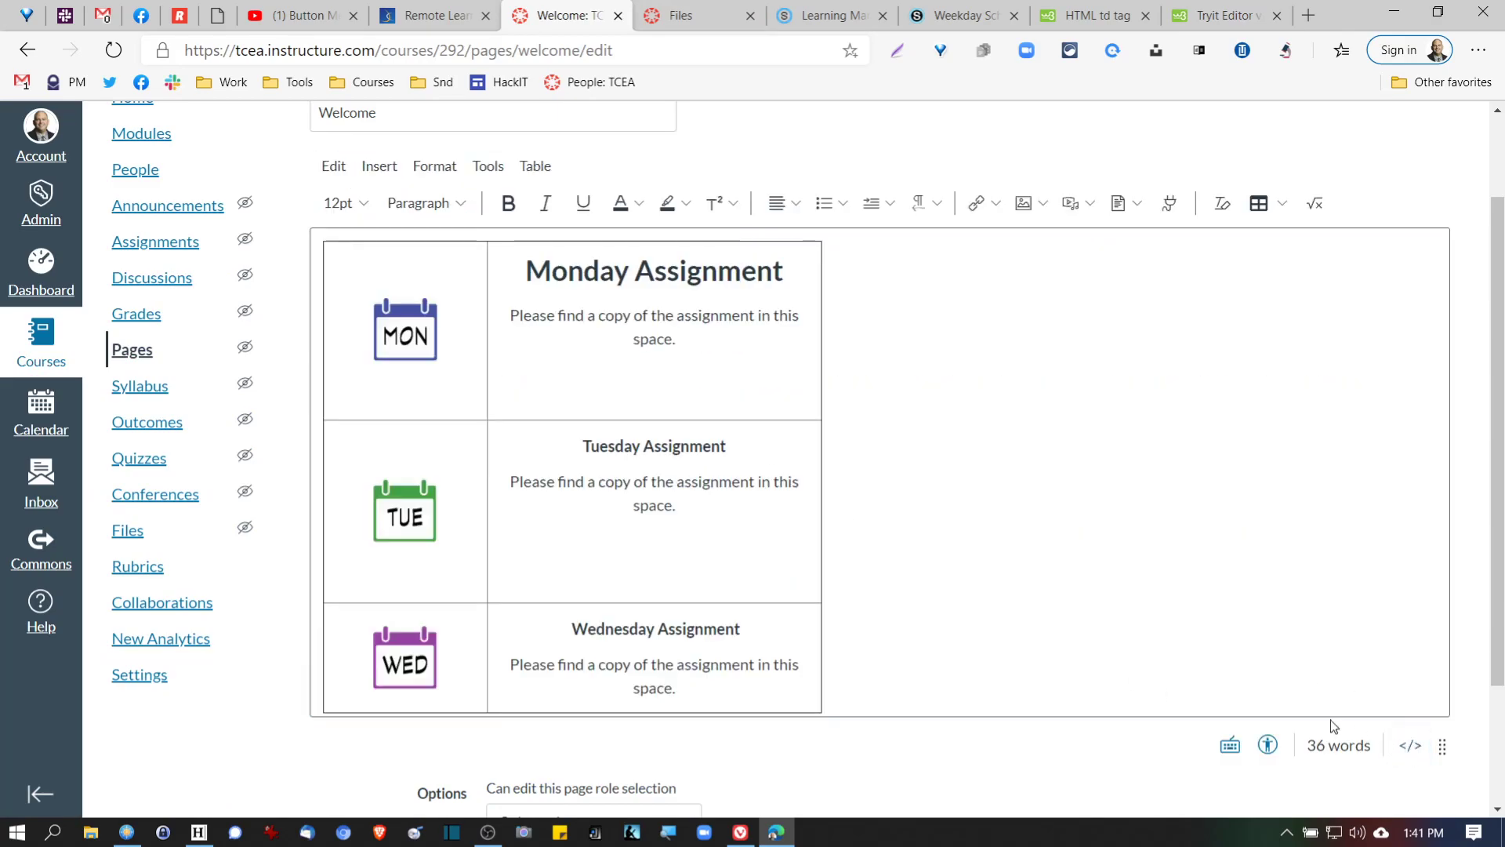
- Format the Tuesday Assignment and Wednesday Assignment titles as Heading 2
drag(753, 444, 553, 450)
click(460, 204)
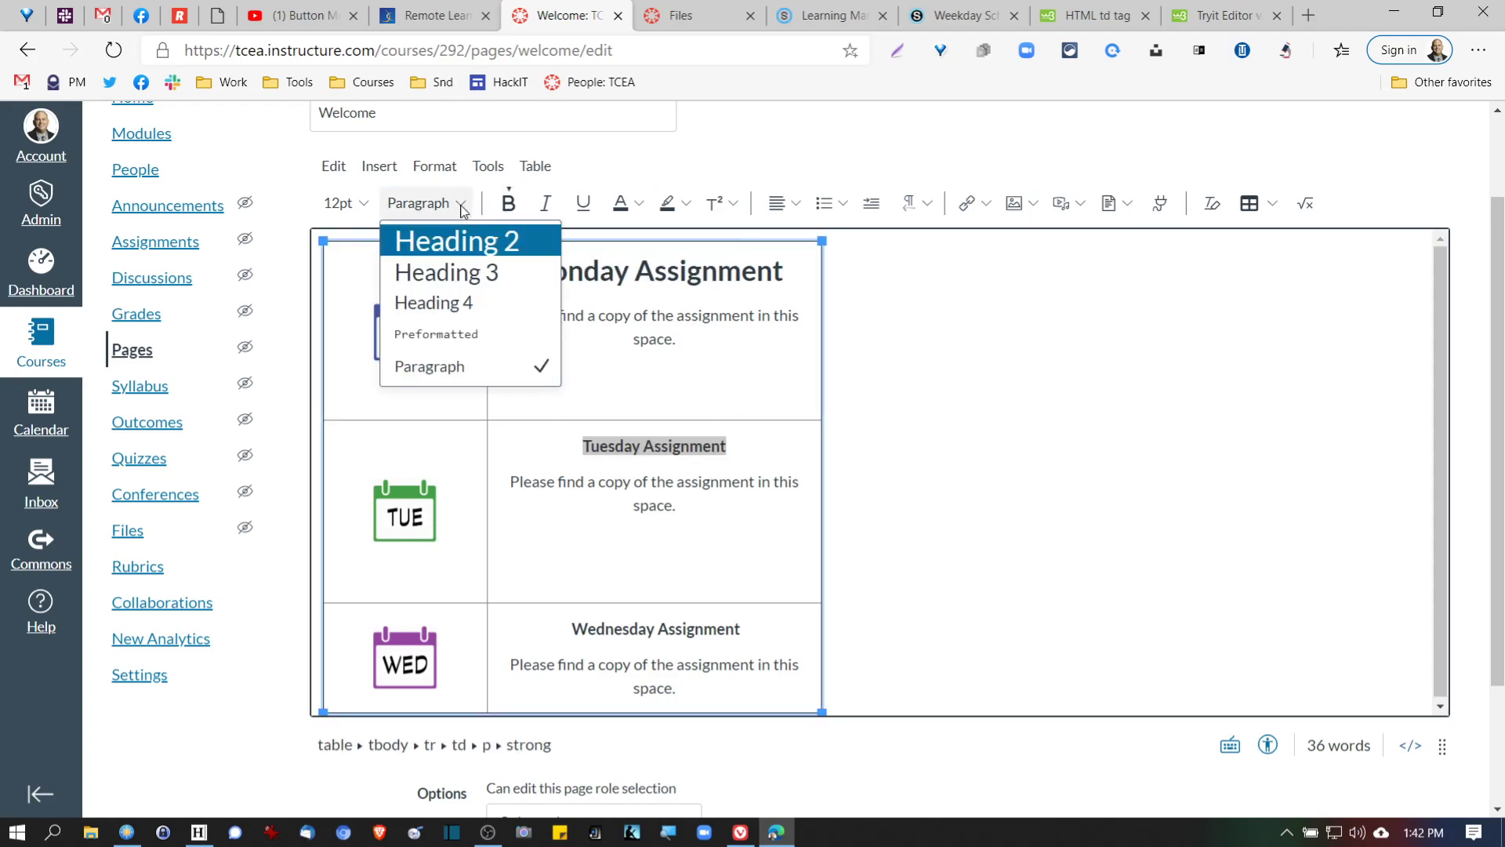
click(461, 248)
drag(756, 629, 527, 623)
click(441, 205)
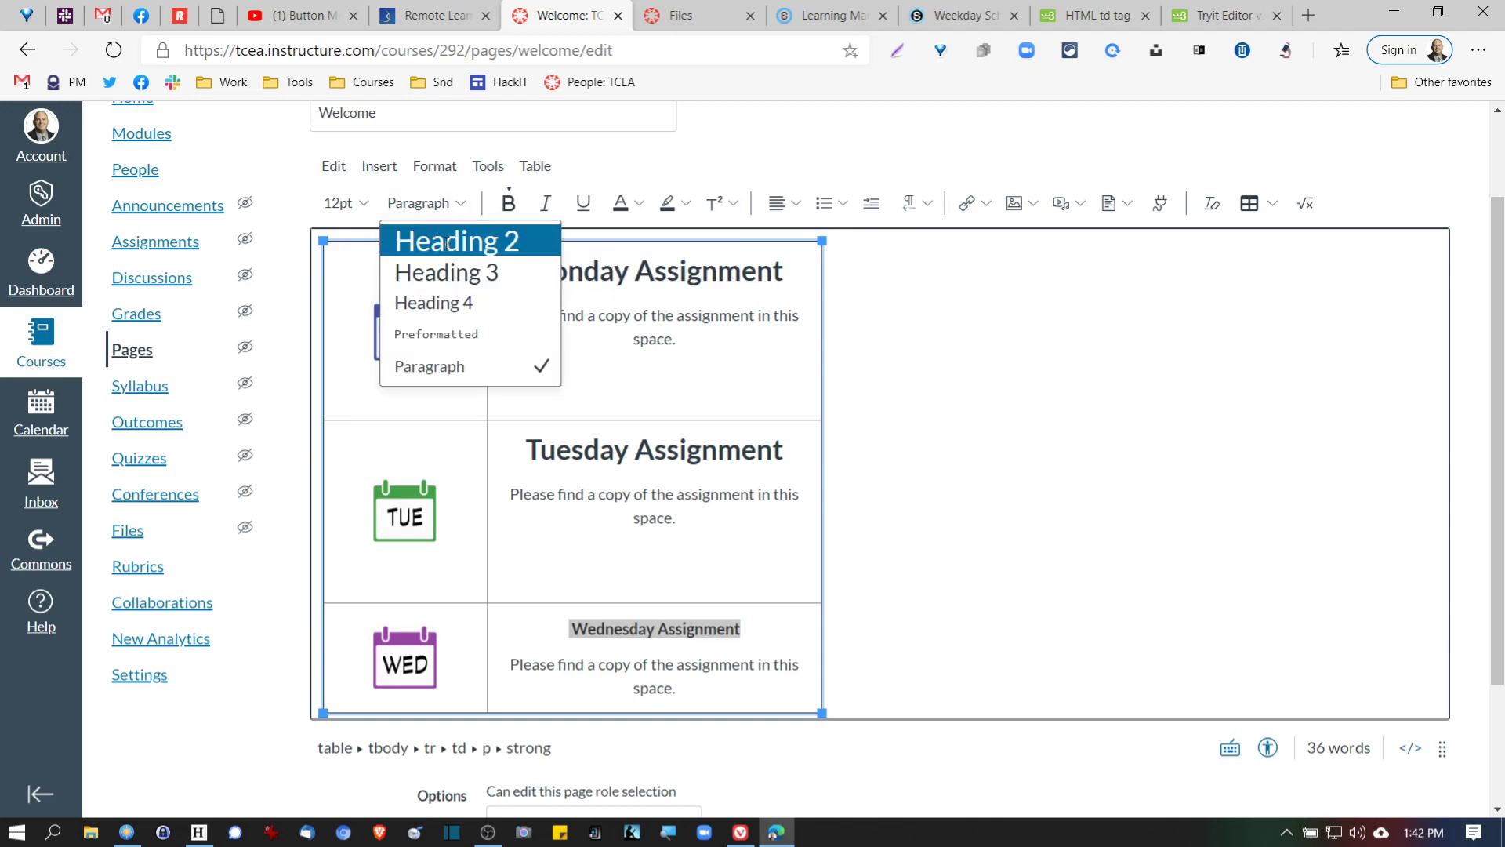
click(447, 248)
- Shrink the table's Monday and Tuesday rows so they fit their content
click(679, 379)
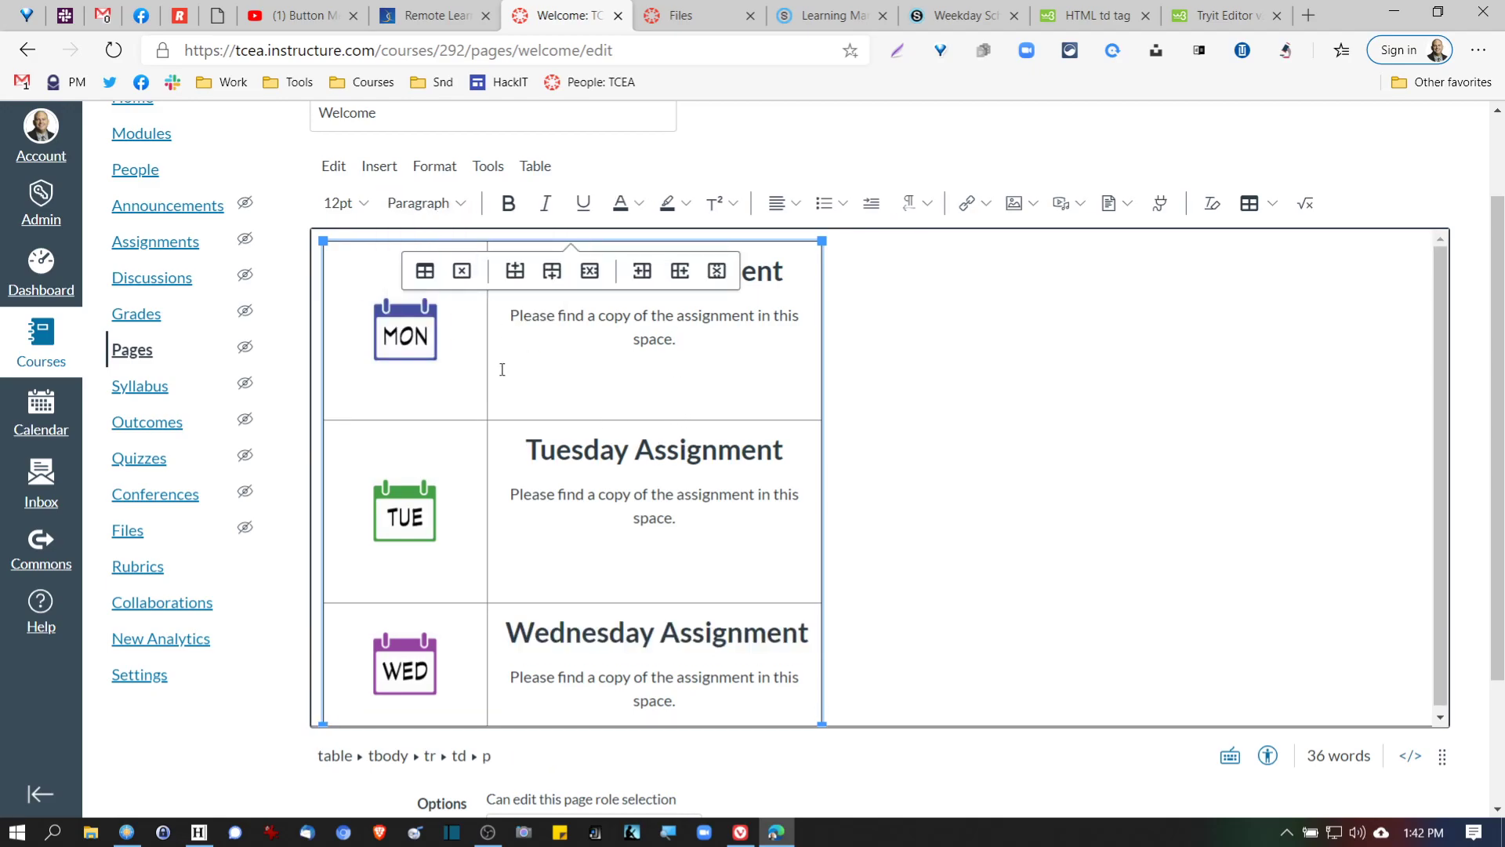
click(408, 339)
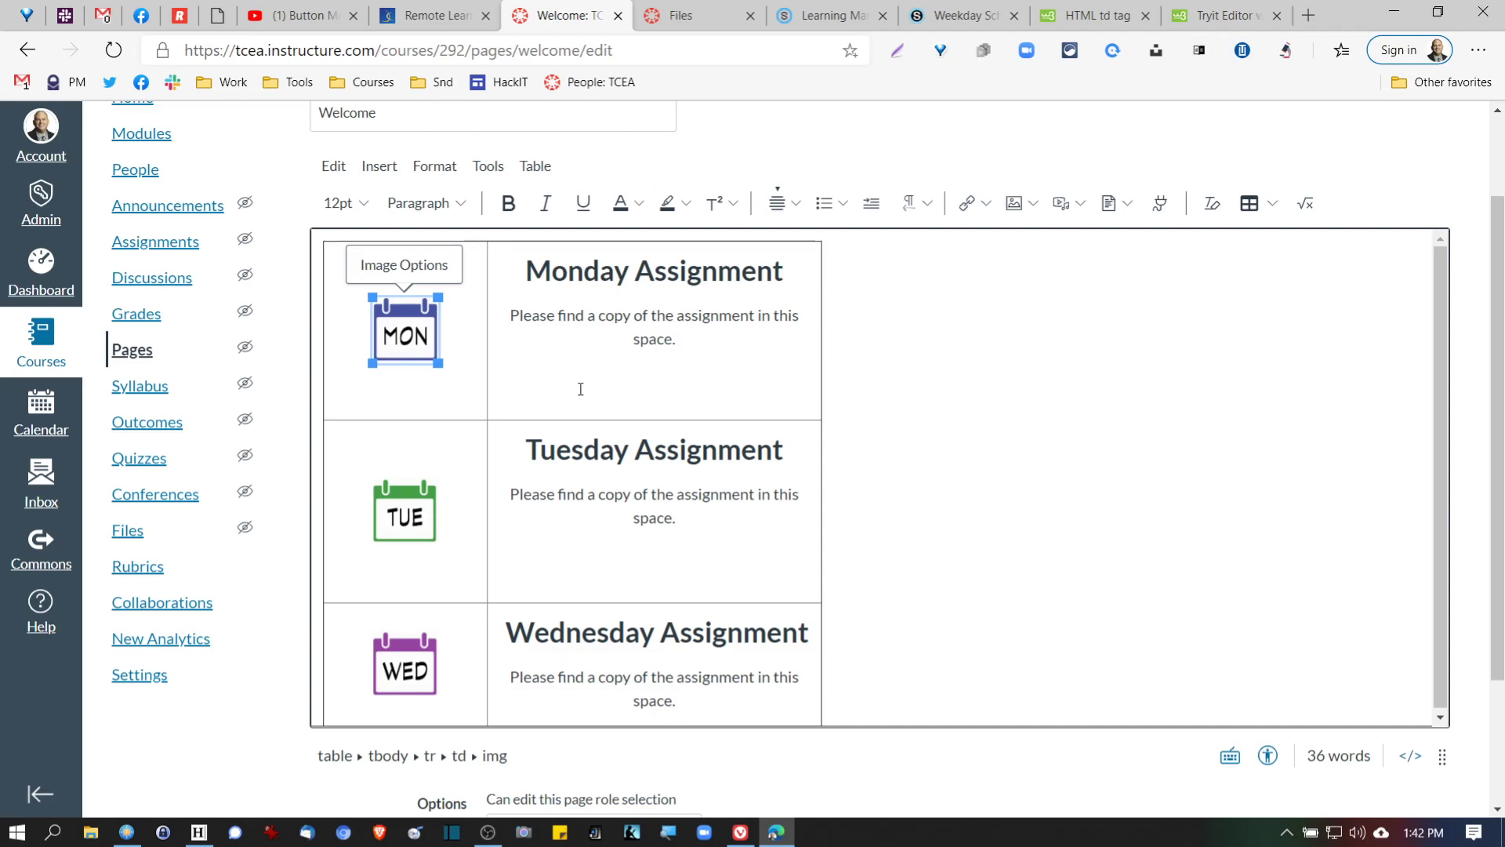
click(657, 391)
drag(625, 422, 627, 384)
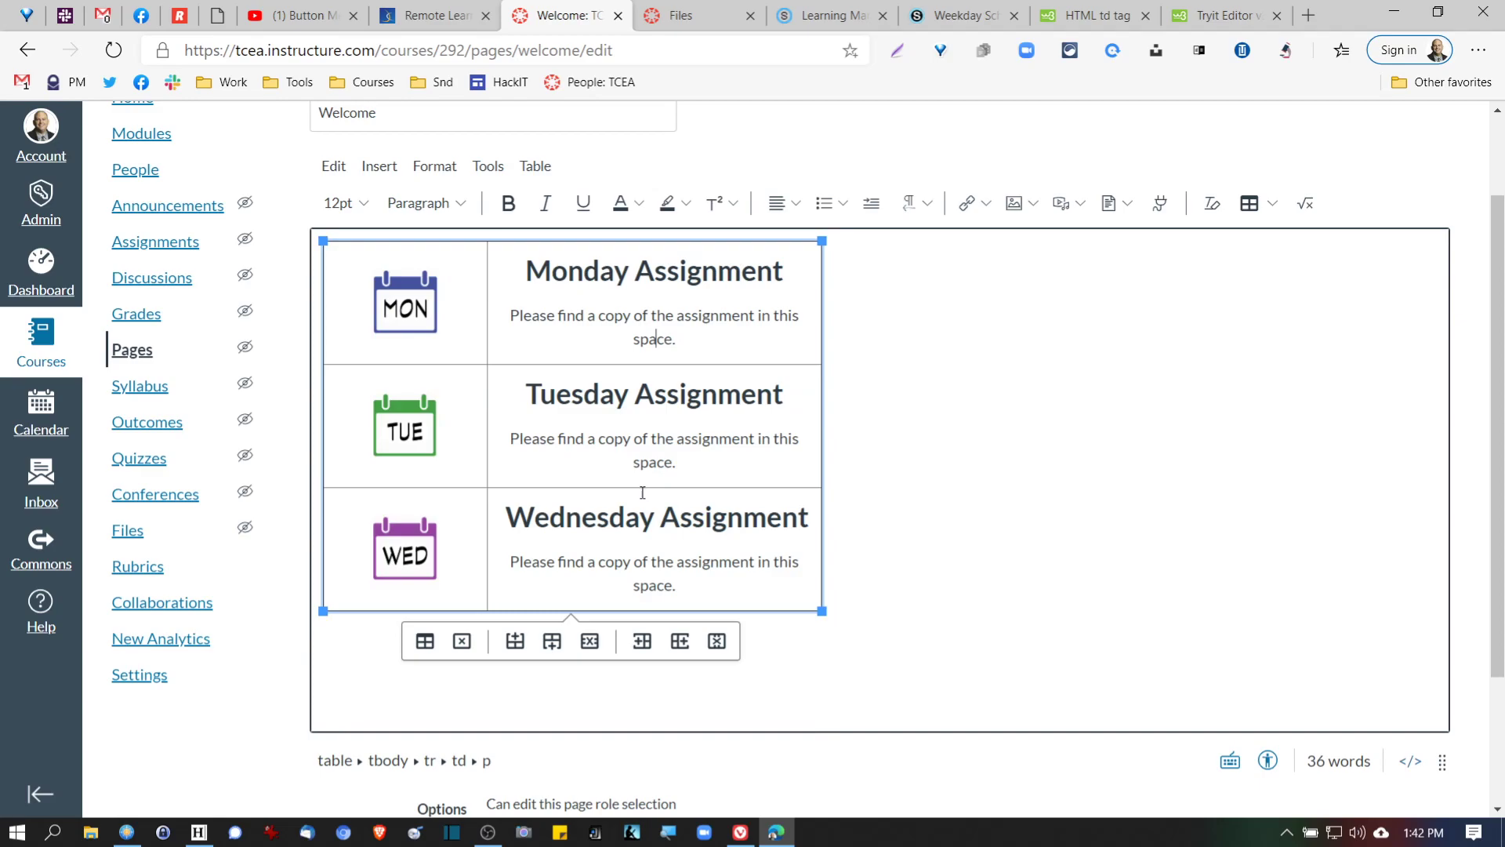
click(893, 446)
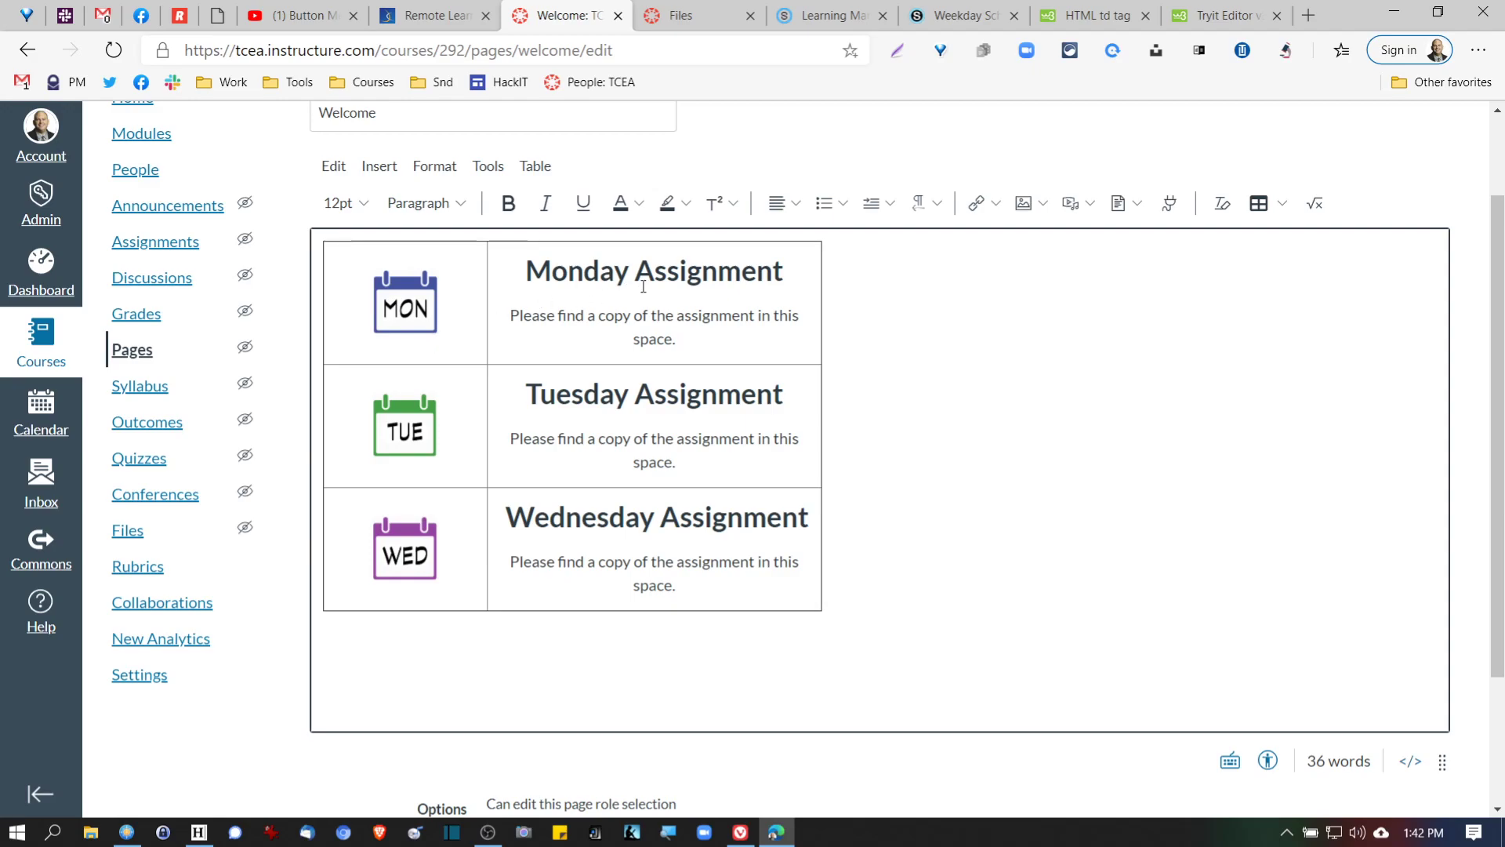
click(679, 342)
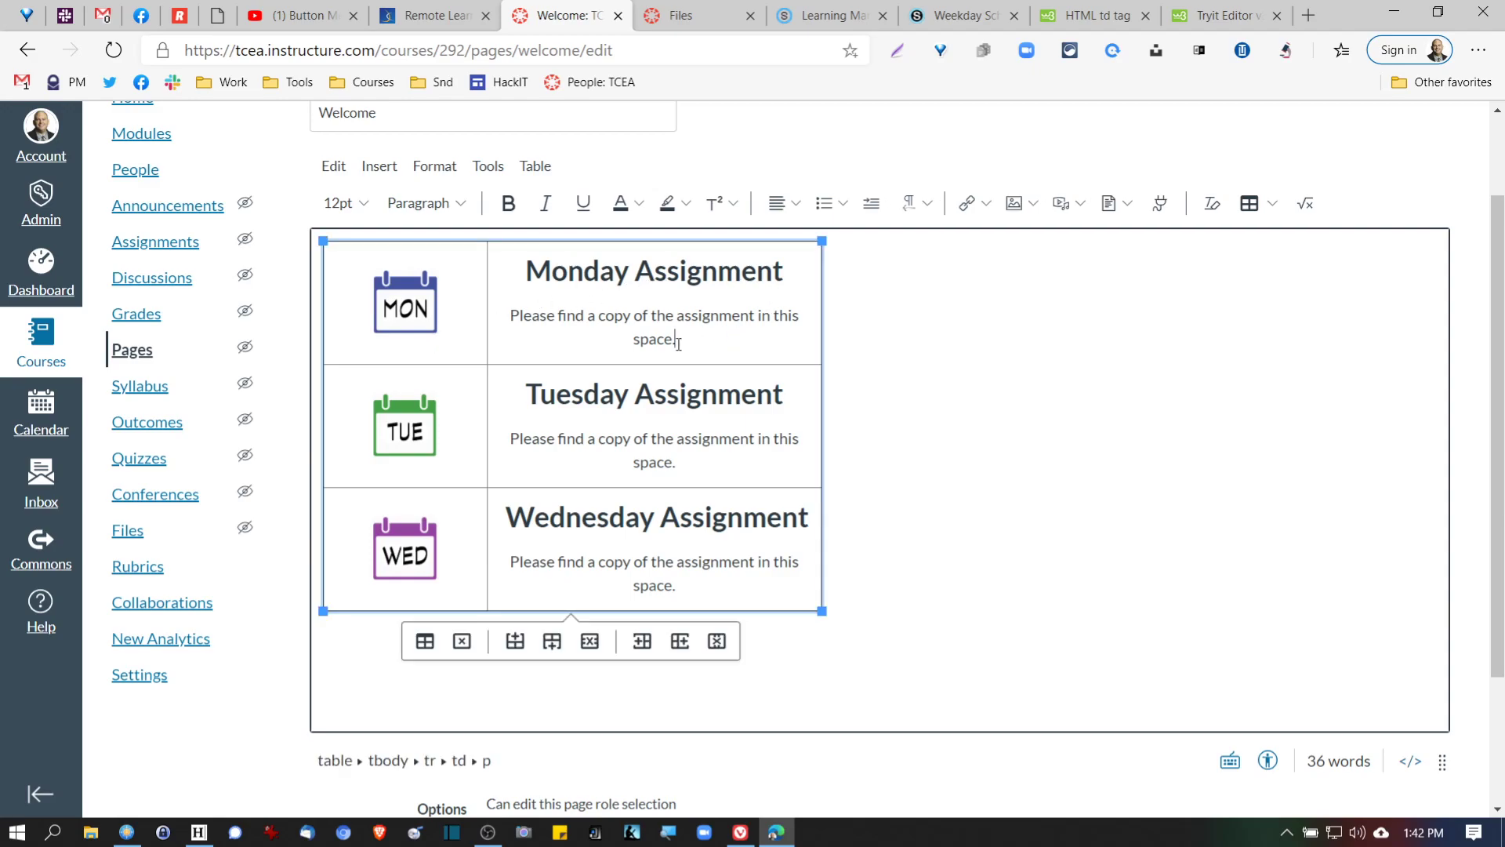
click(404, 302)
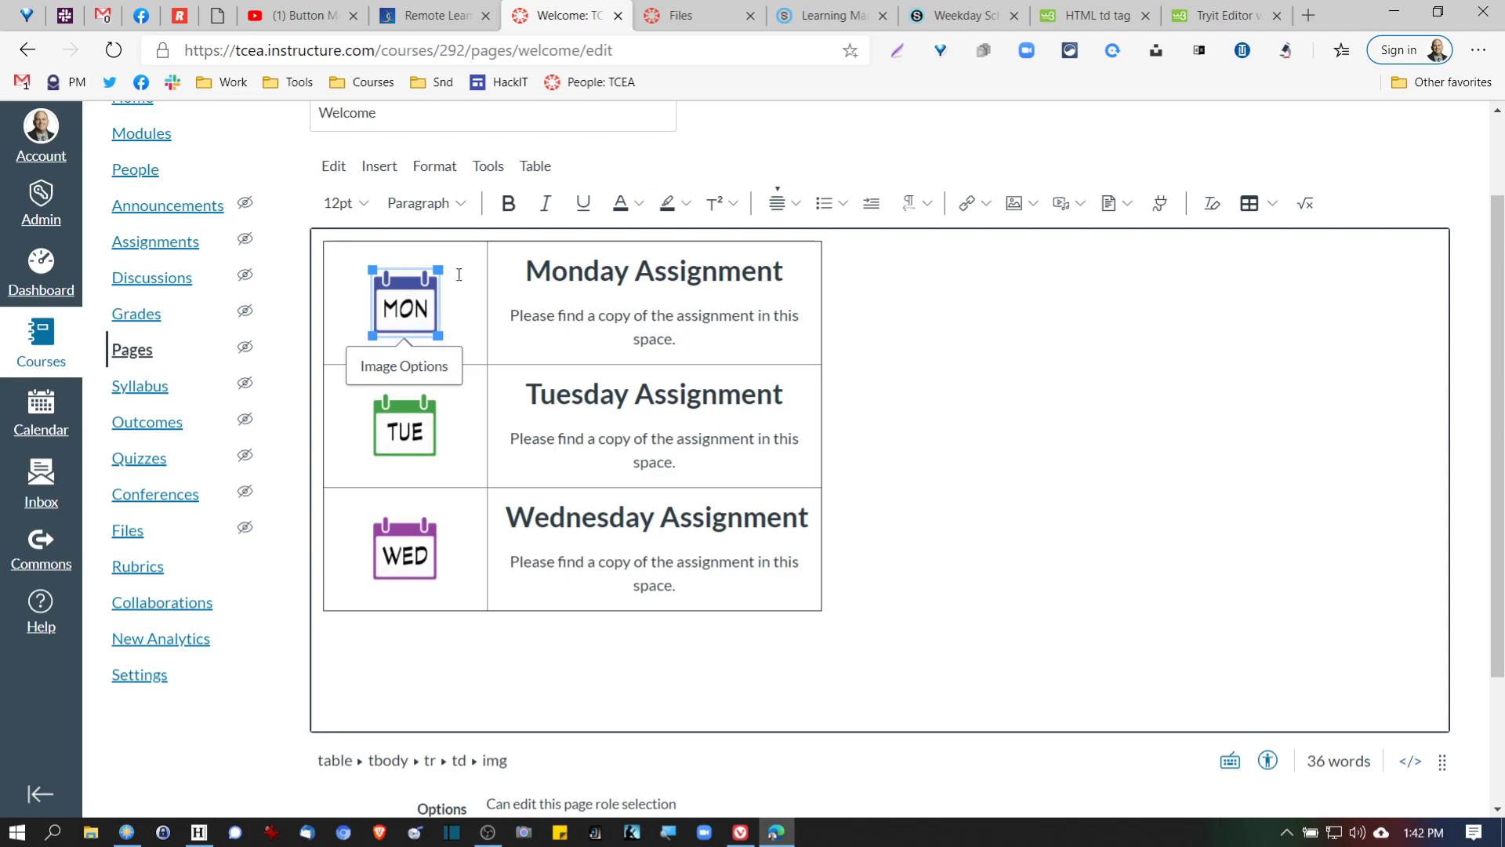
click(974, 210)
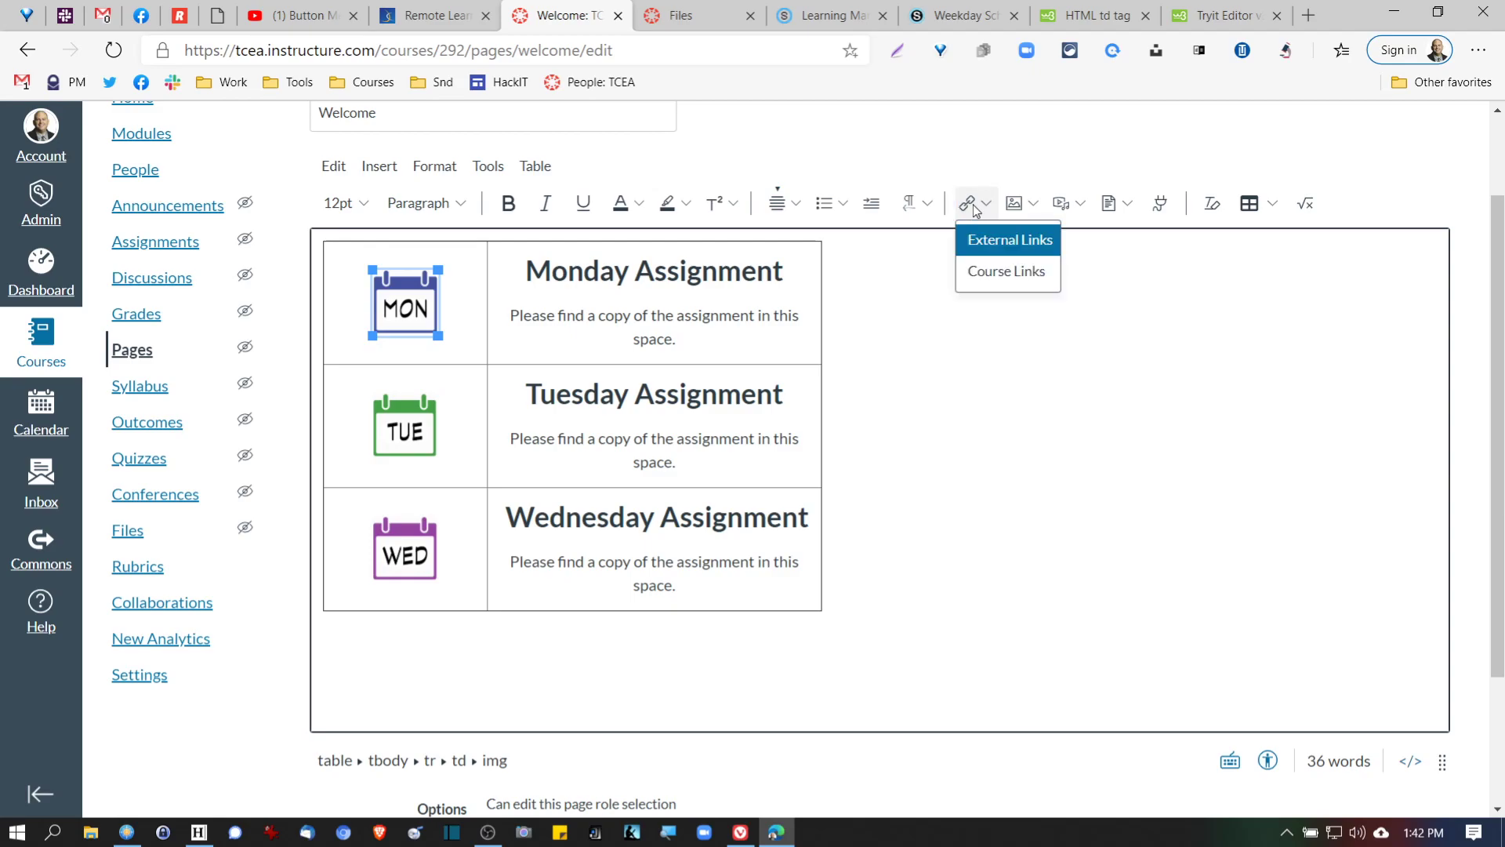
click(997, 246)
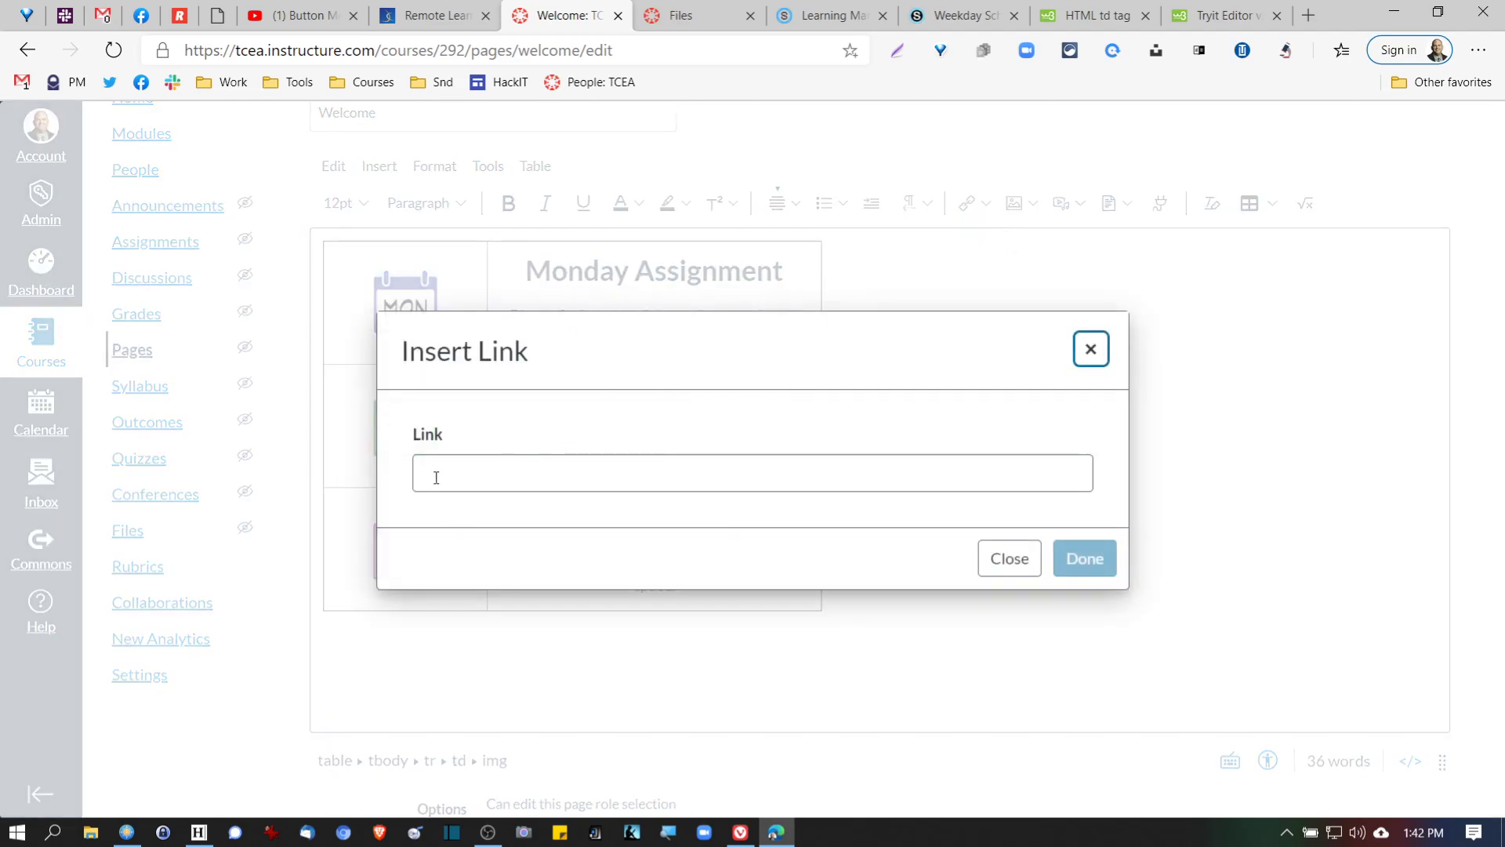
click(1007, 556)
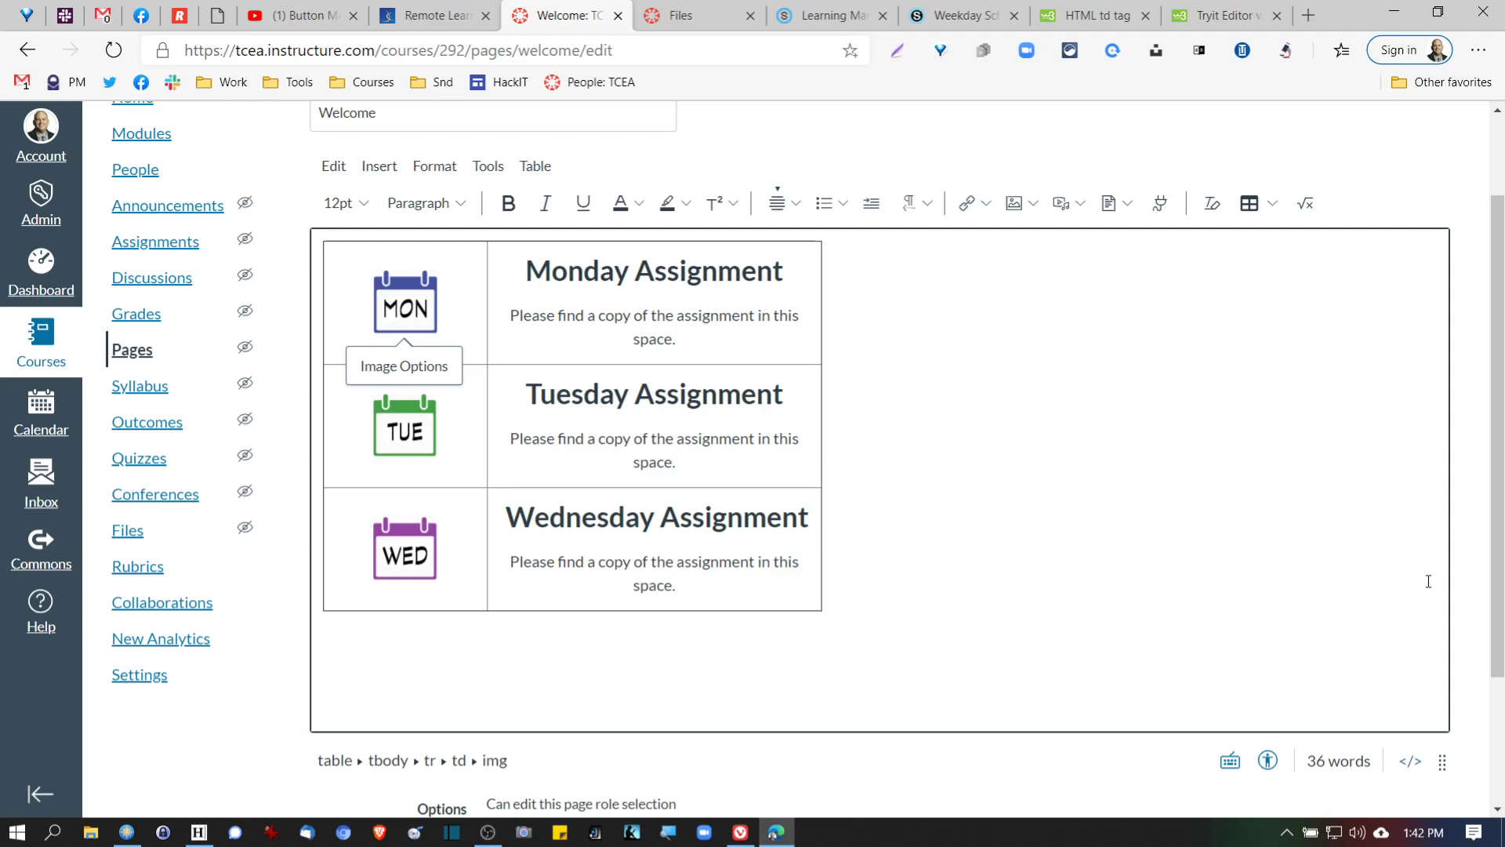
scroll(1423, 581, down, 3)
scroll(1465, 590, up, 3)
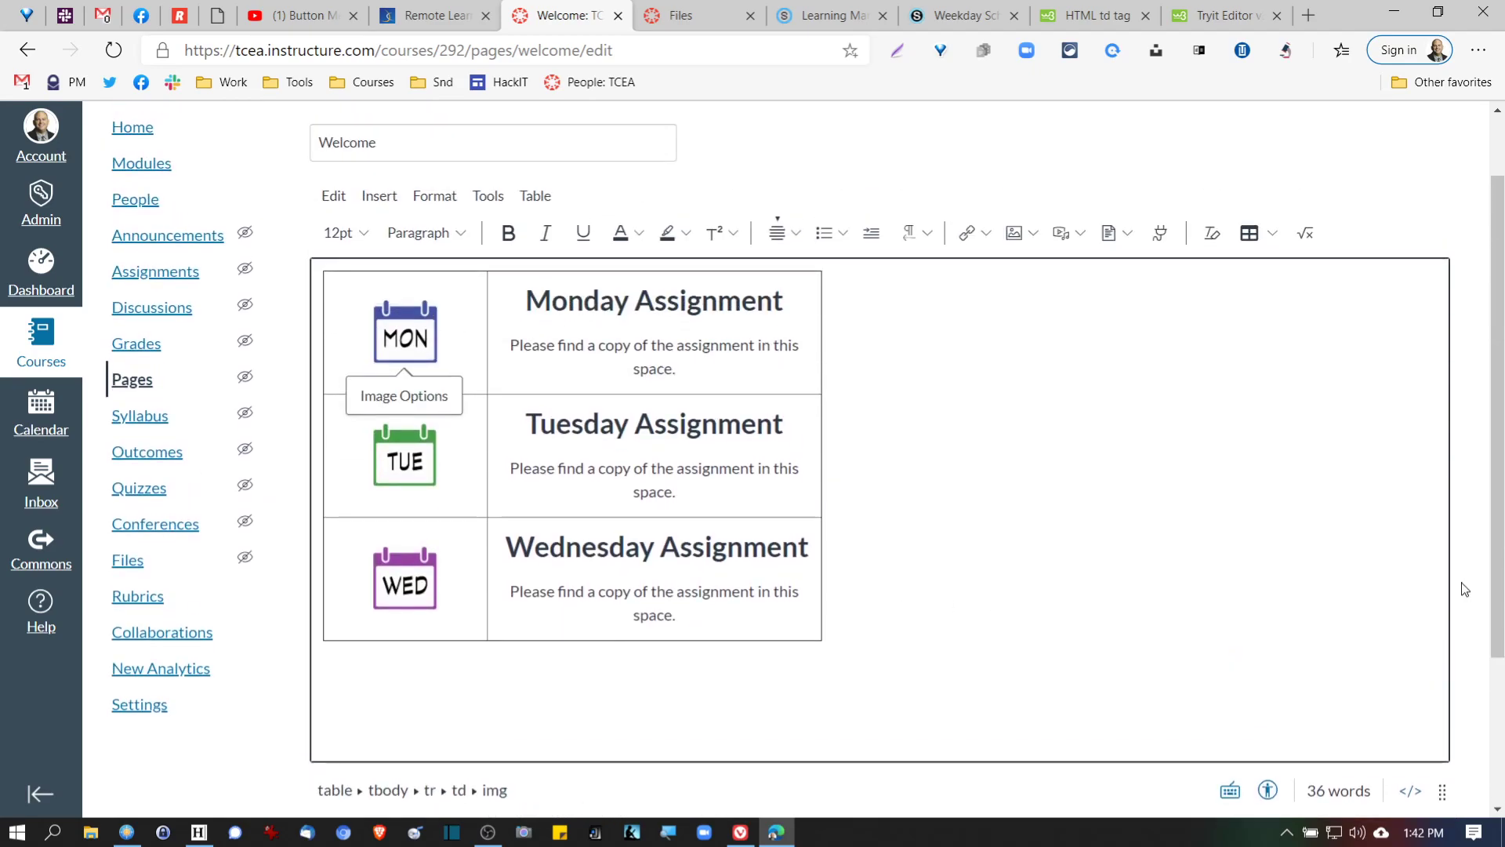
scroll(1465, 589, down, 4)
scroll(1467, 588, up, 5)
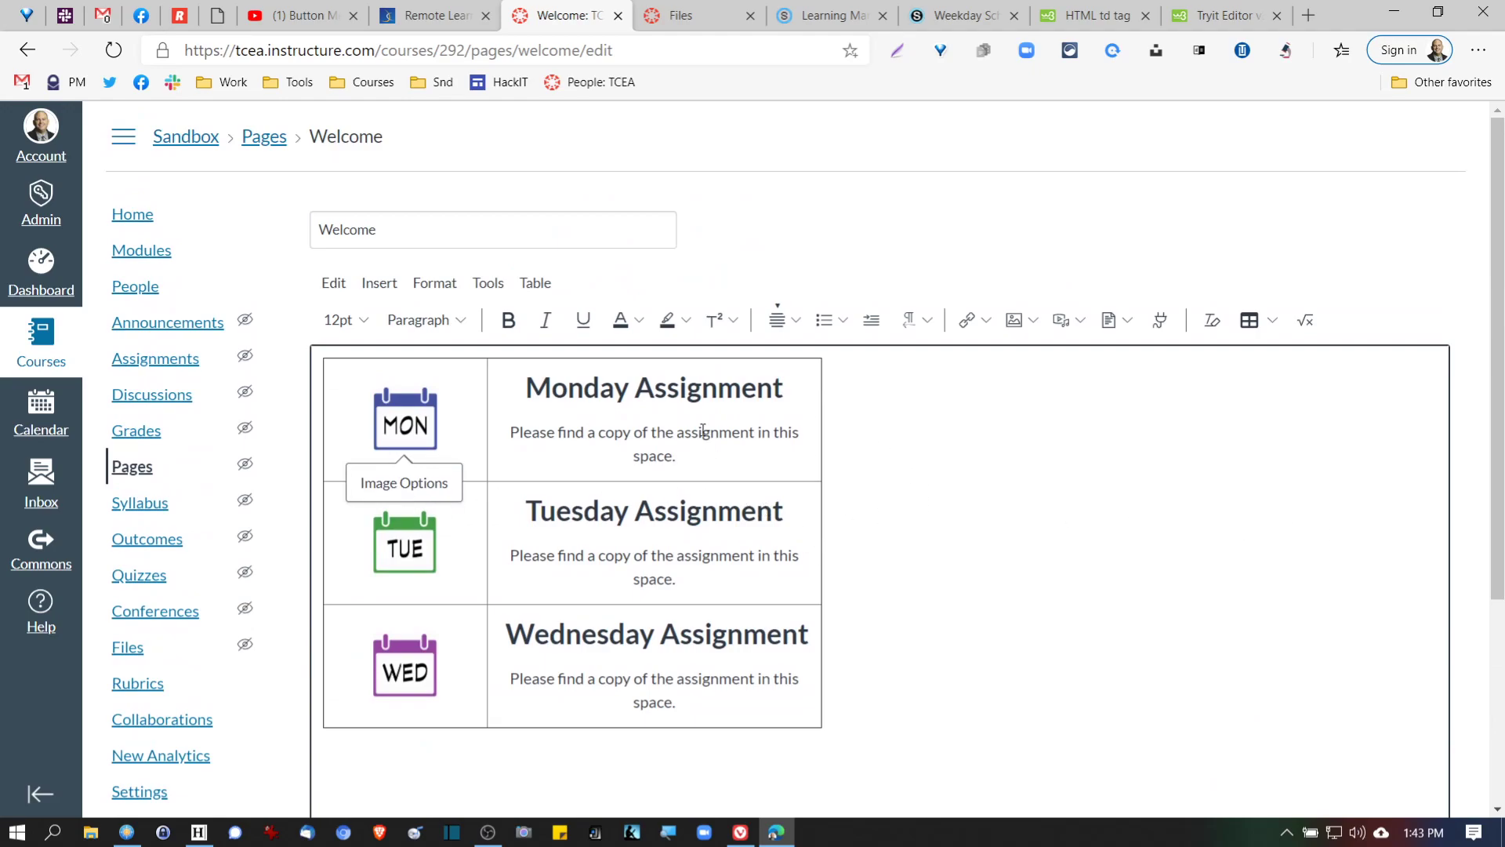
scroll(661, 555, down, 4)
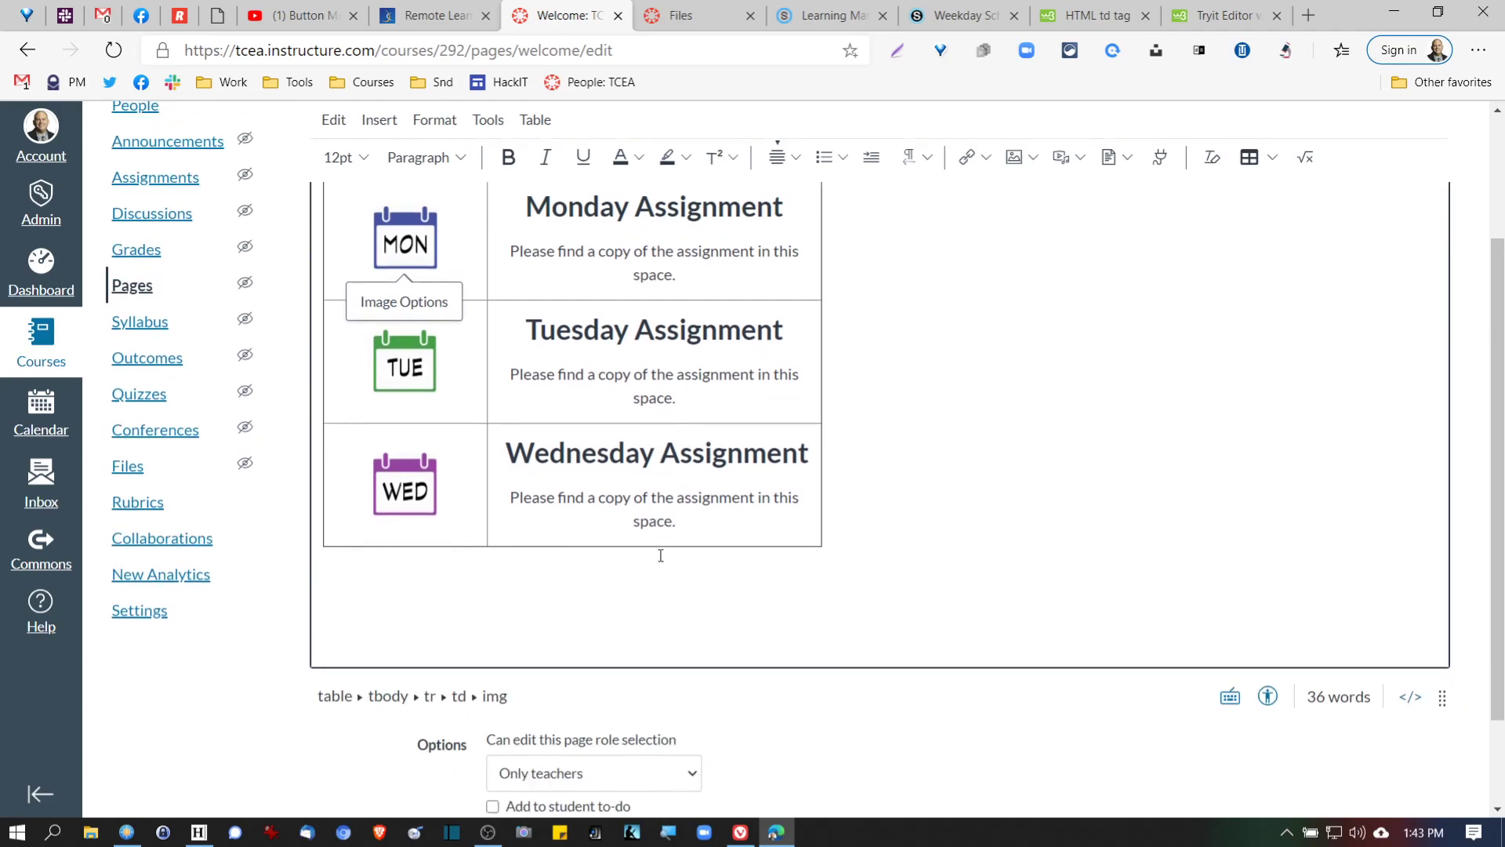